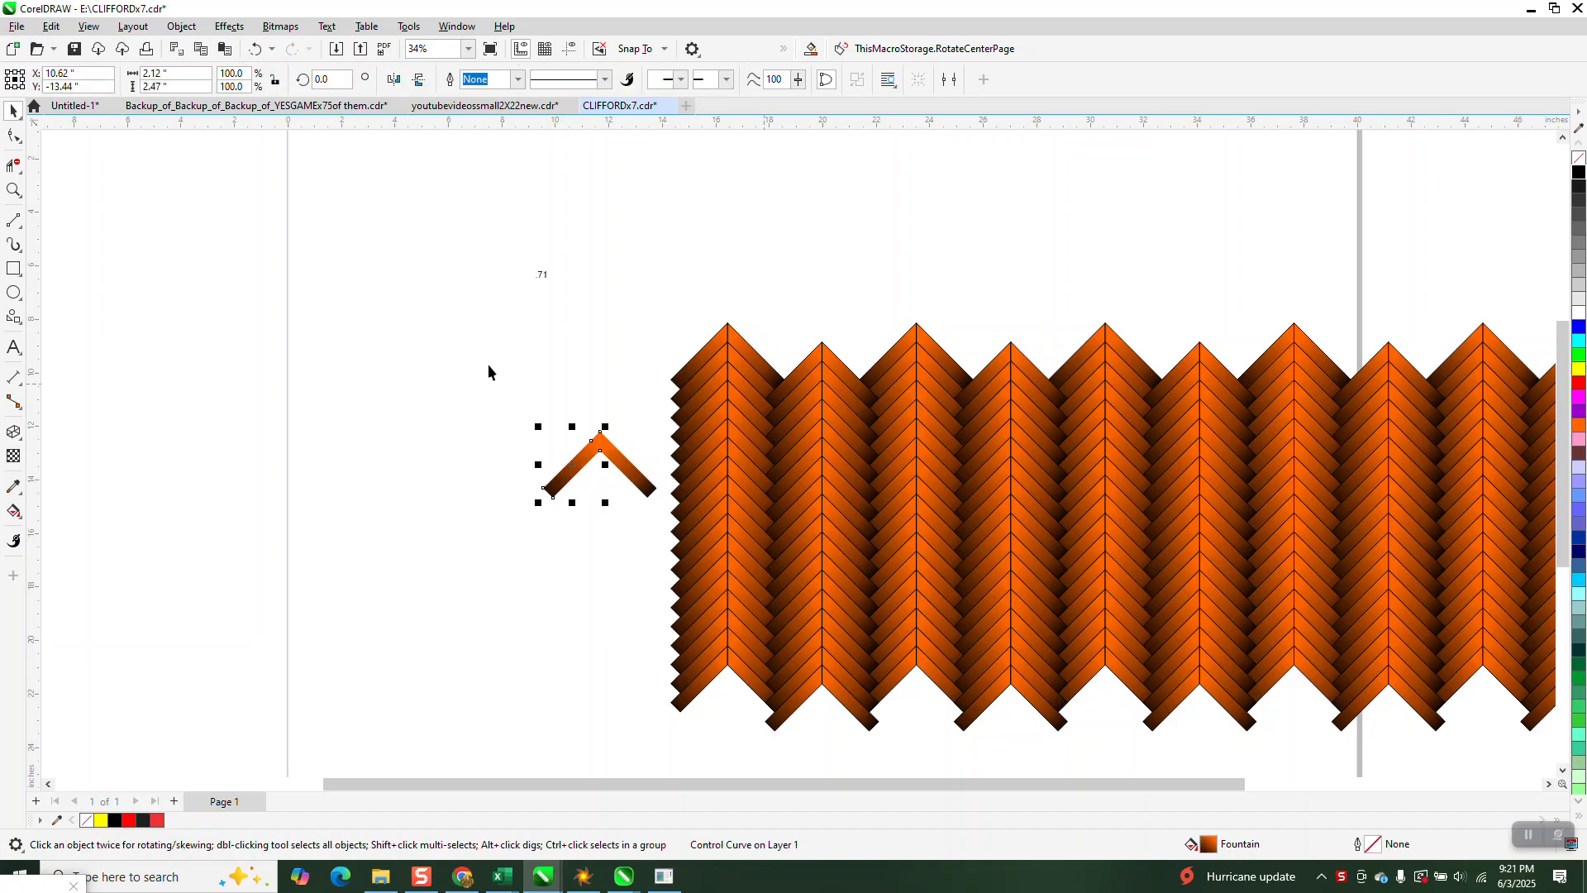
Reverse the fountain fill on the chevron's left arm so orange starts at the lower end and black sits at the peak.
left_click(14, 511)
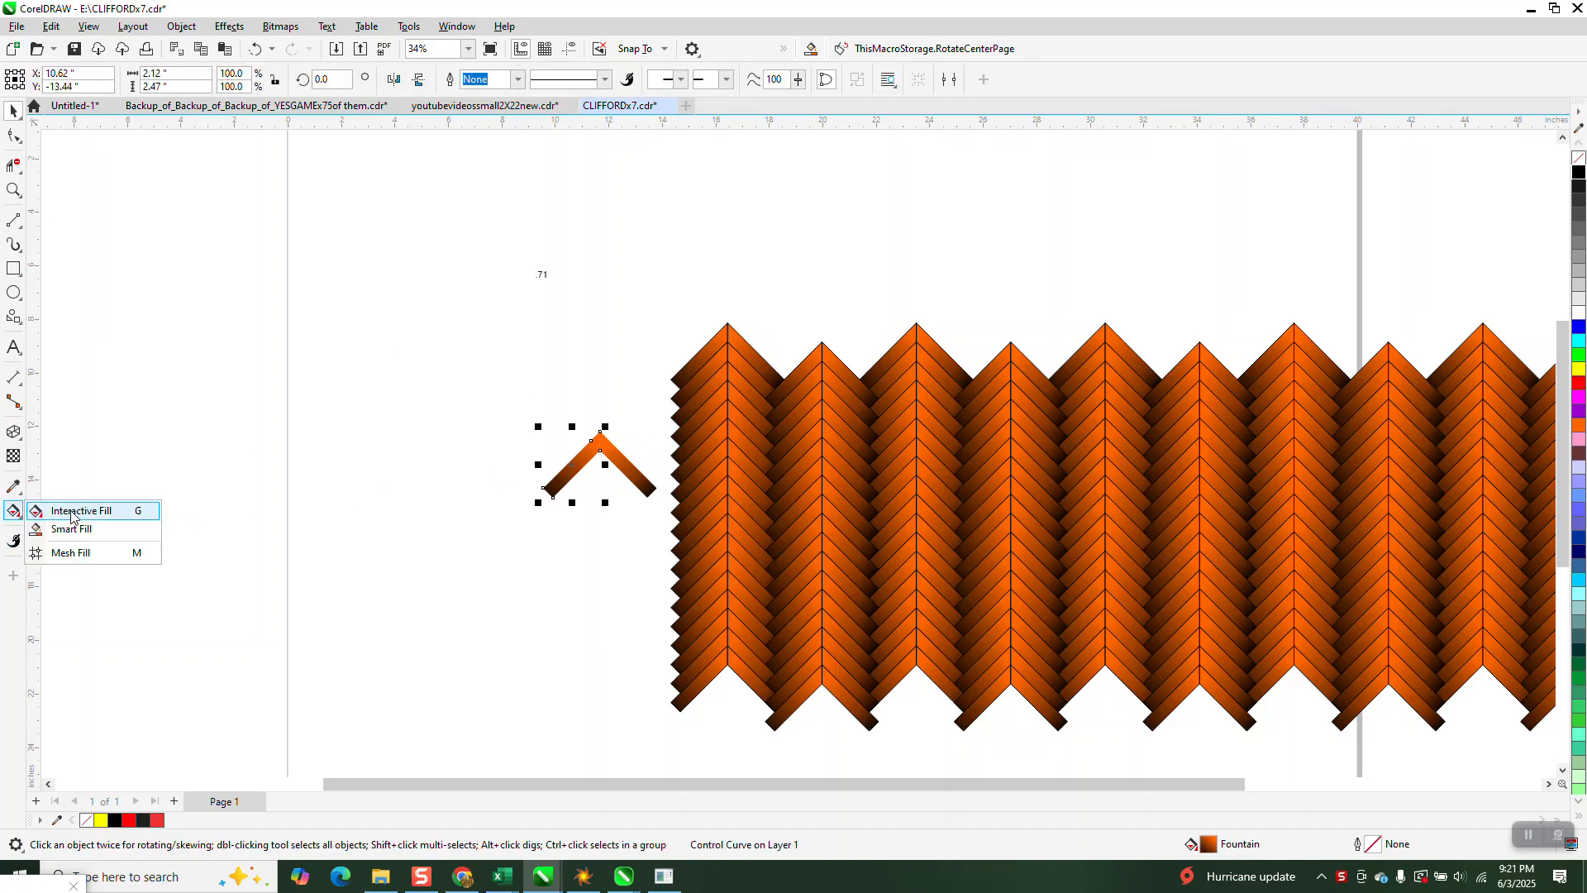
left_click(75, 512)
mouse_move(599, 445)
left_mouse_down()
mouse_move(567, 521)
mouse_move(504, 535)
mouse_move(613, 424)
left_mouse_up()
left_click_drag(503, 534, 550, 480)
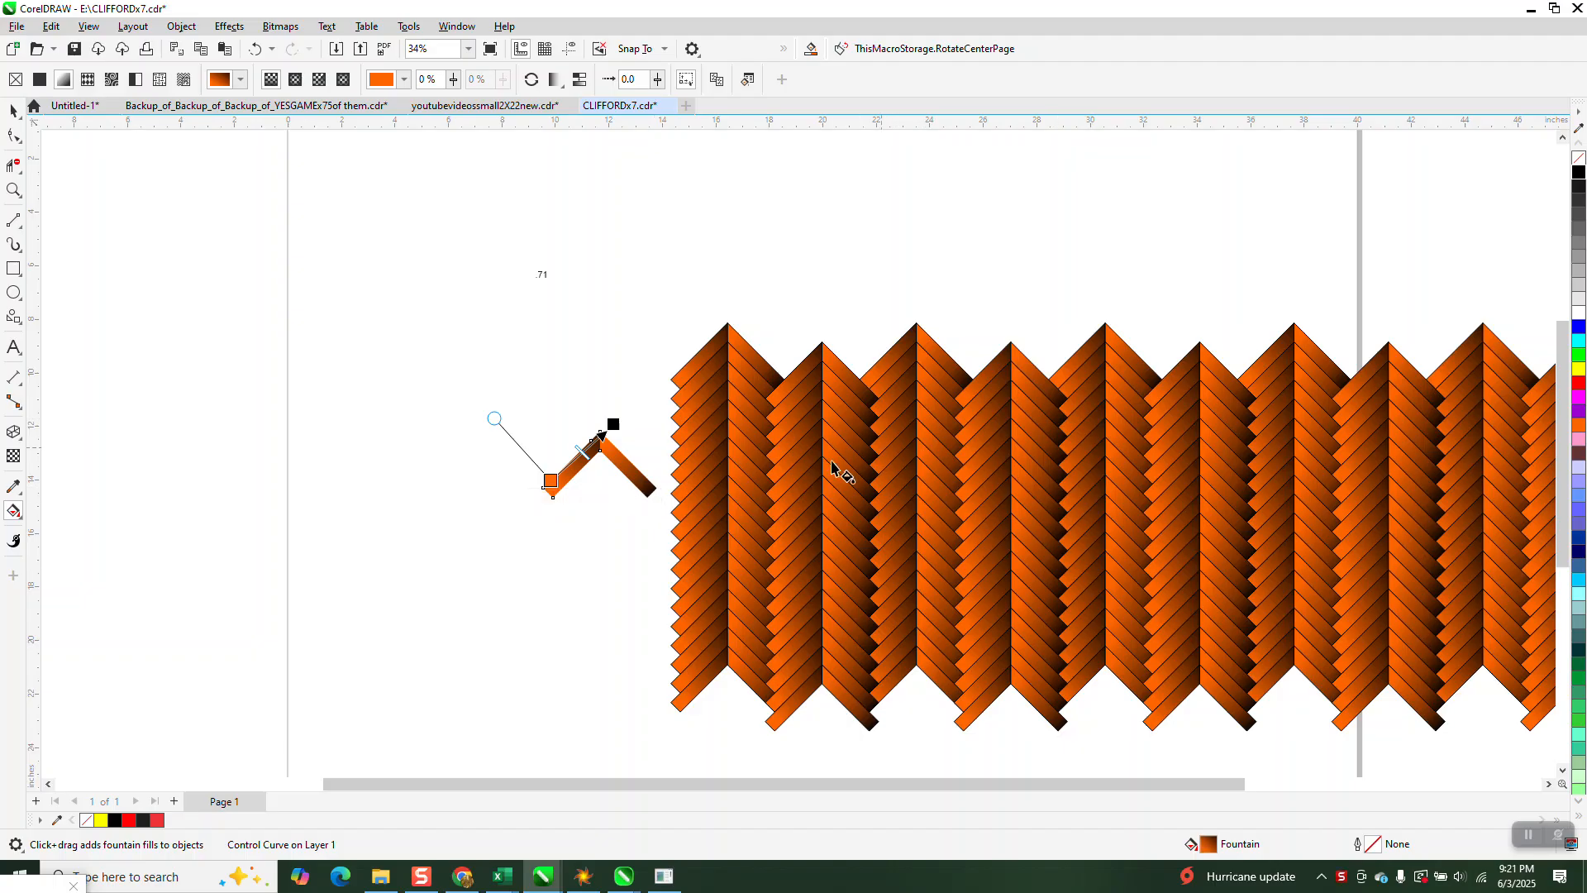
Reverse the fountain fill on the chevron's right arm so it runs from orange at the lower end to black at the peak.
left_click(630, 477)
left_click_drag(652, 494, 571, 388)
left_click_drag(609, 452, 645, 494)
left_click_drag(568, 386, 602, 442)
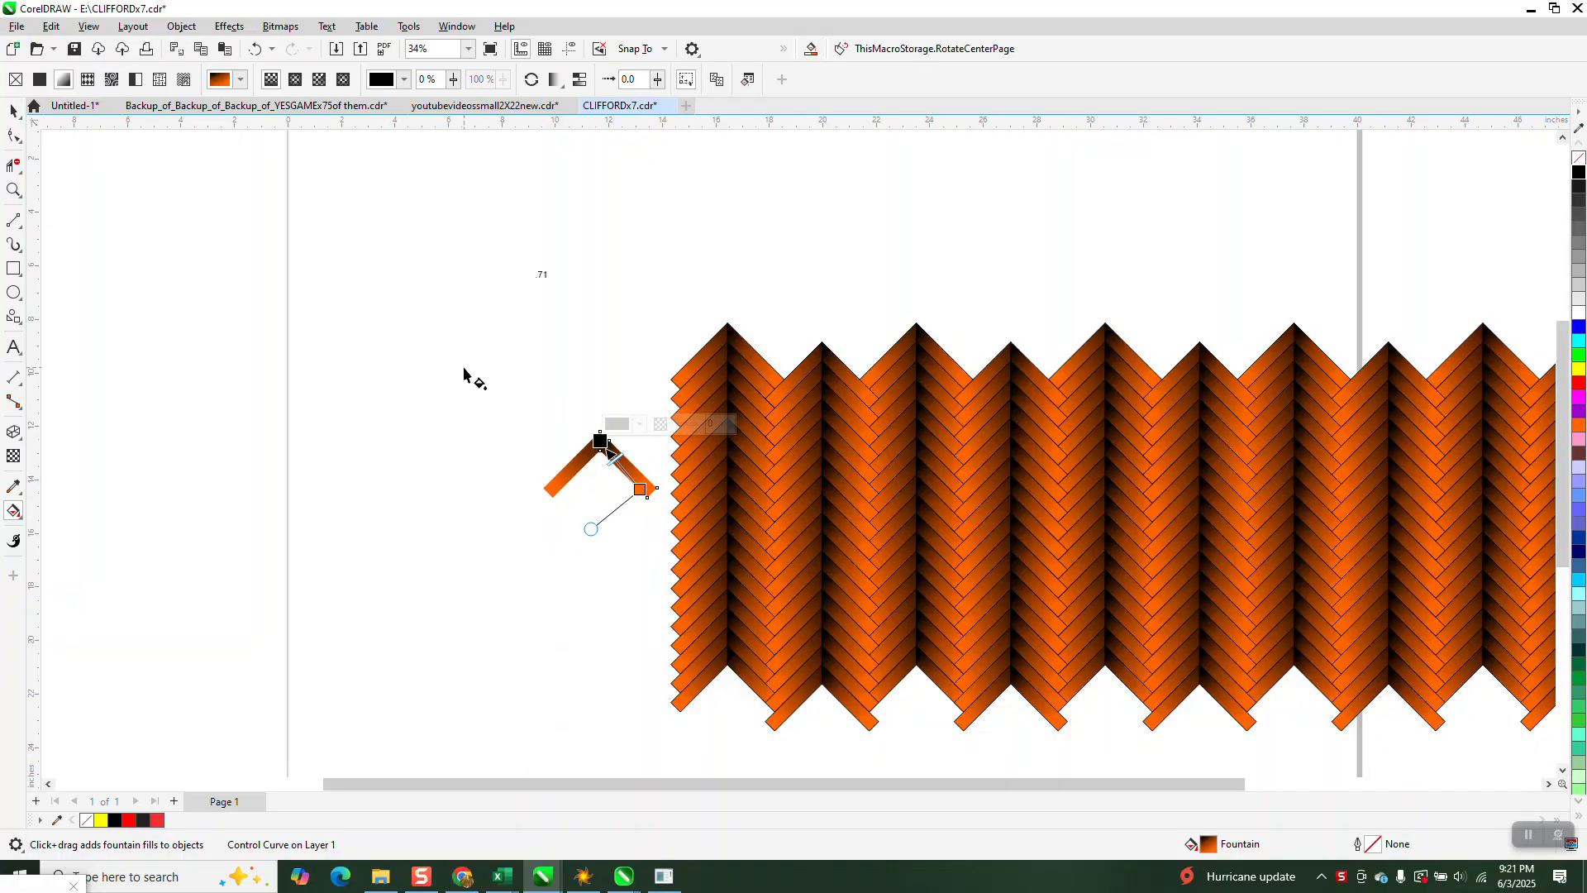
left_click(463, 372)
scroll(463, 372, "down", 2)
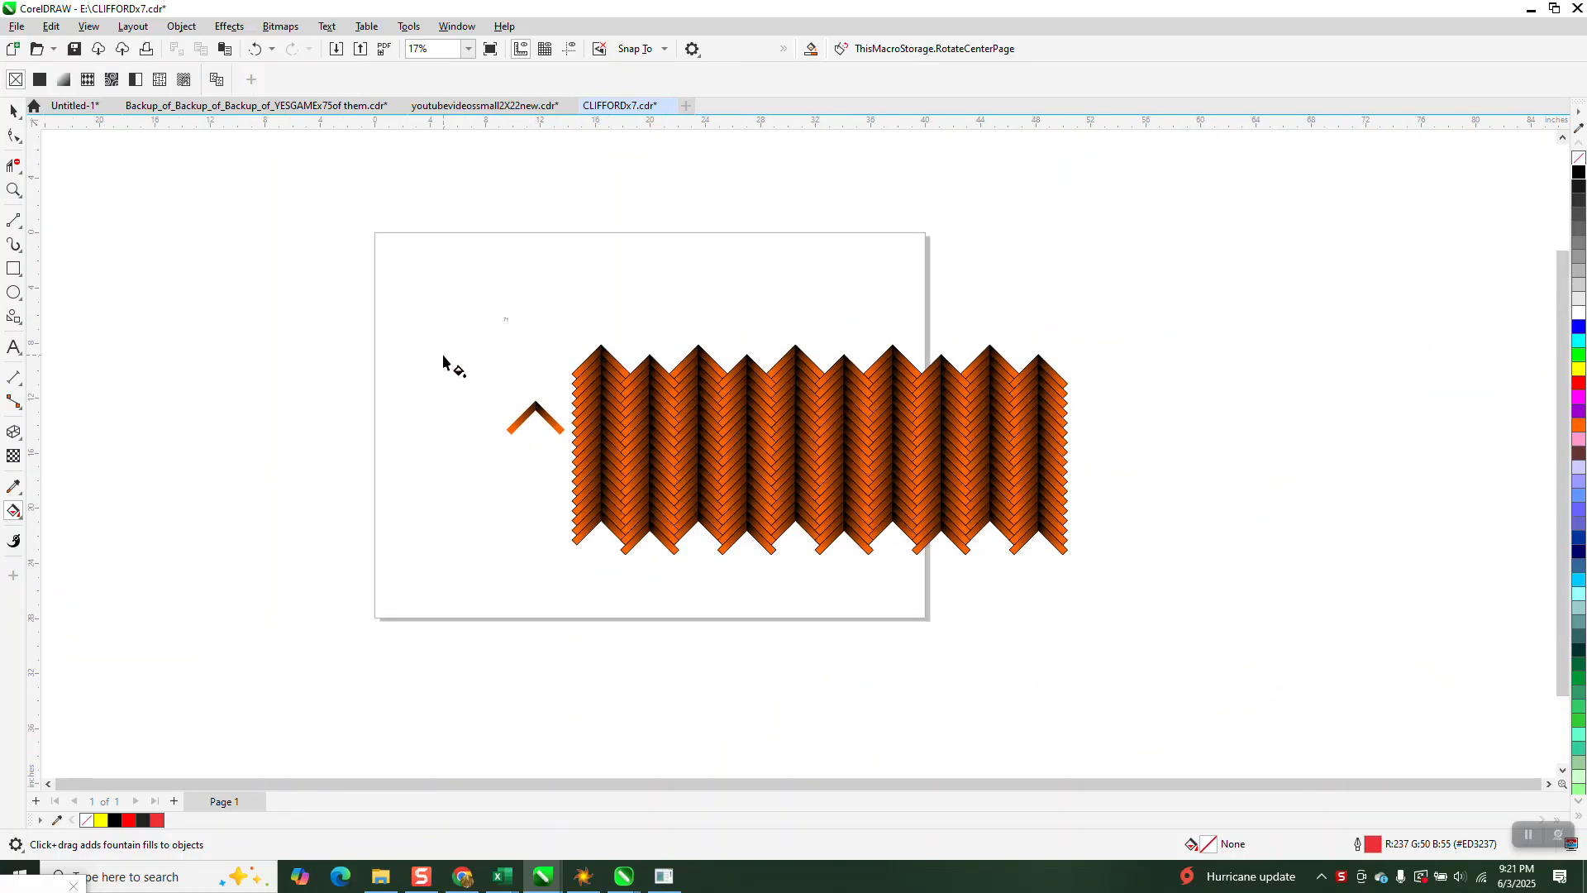
Place the entire herringbone artwork off the page, beyond its upper right corner, and delete what remains on the page.
left_click(13, 110)
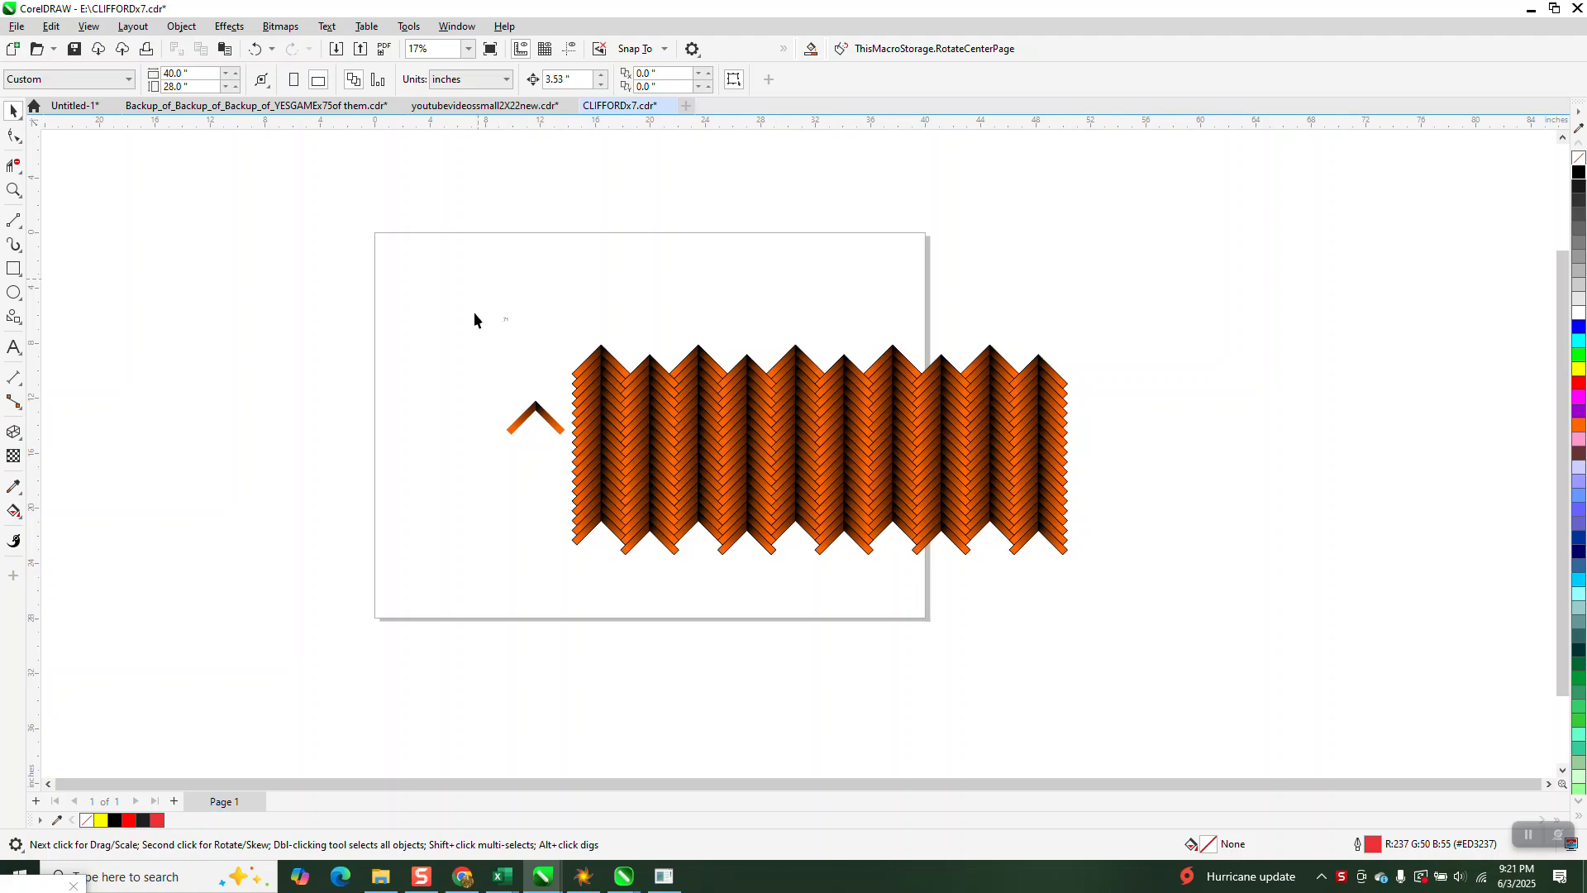
left_click_drag(477, 281, 1247, 602)
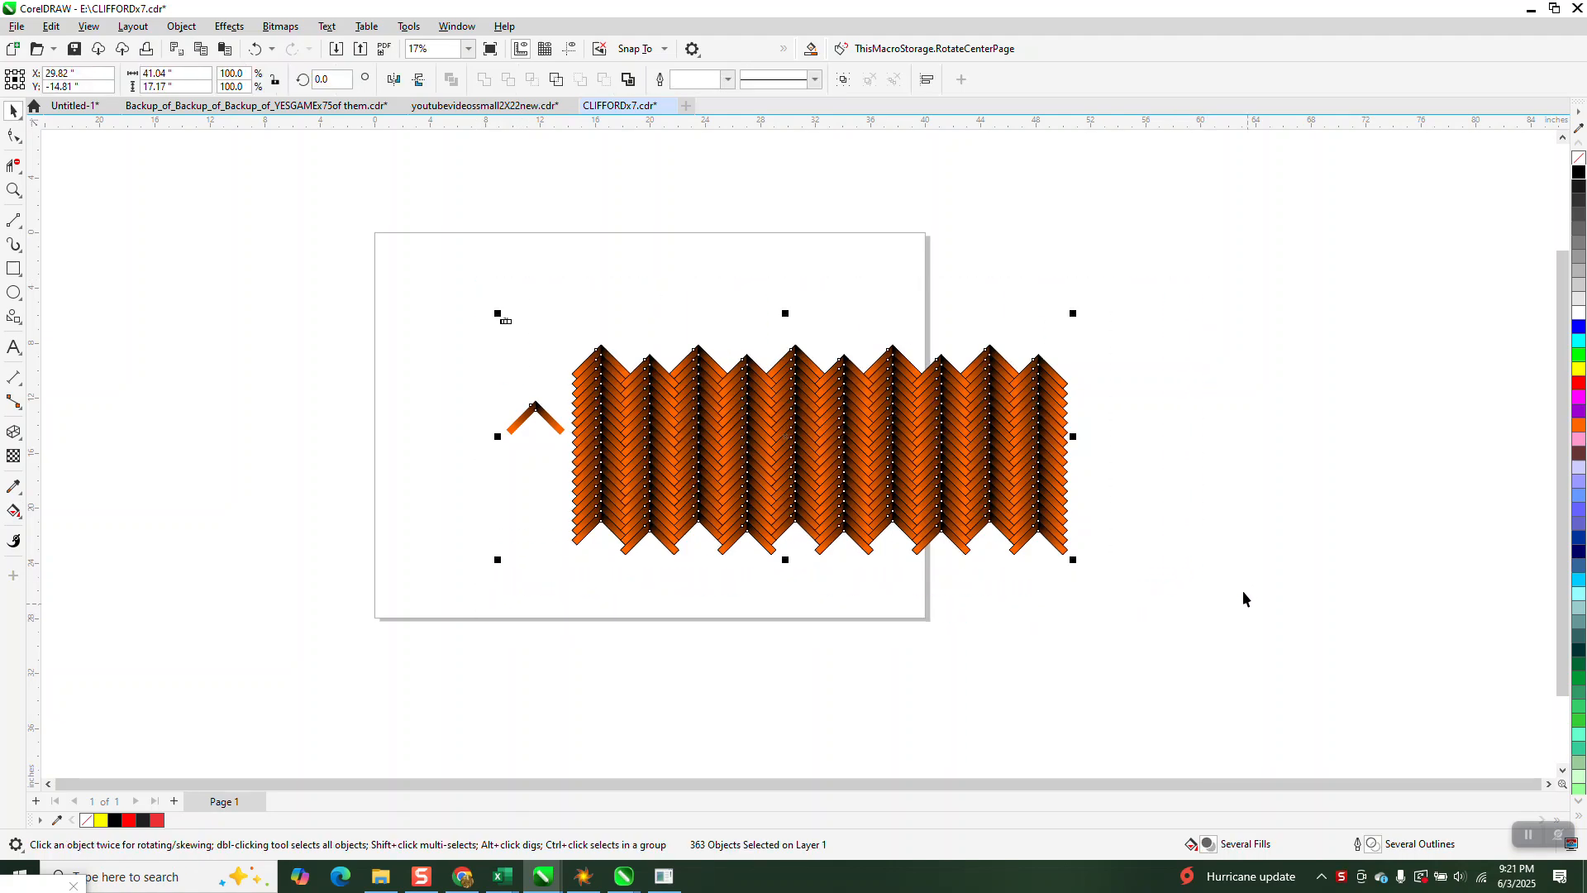
left_click_drag(862, 484, 1356, 279)
left_click_drag(391, 305, 1157, 649)
key("Delete")
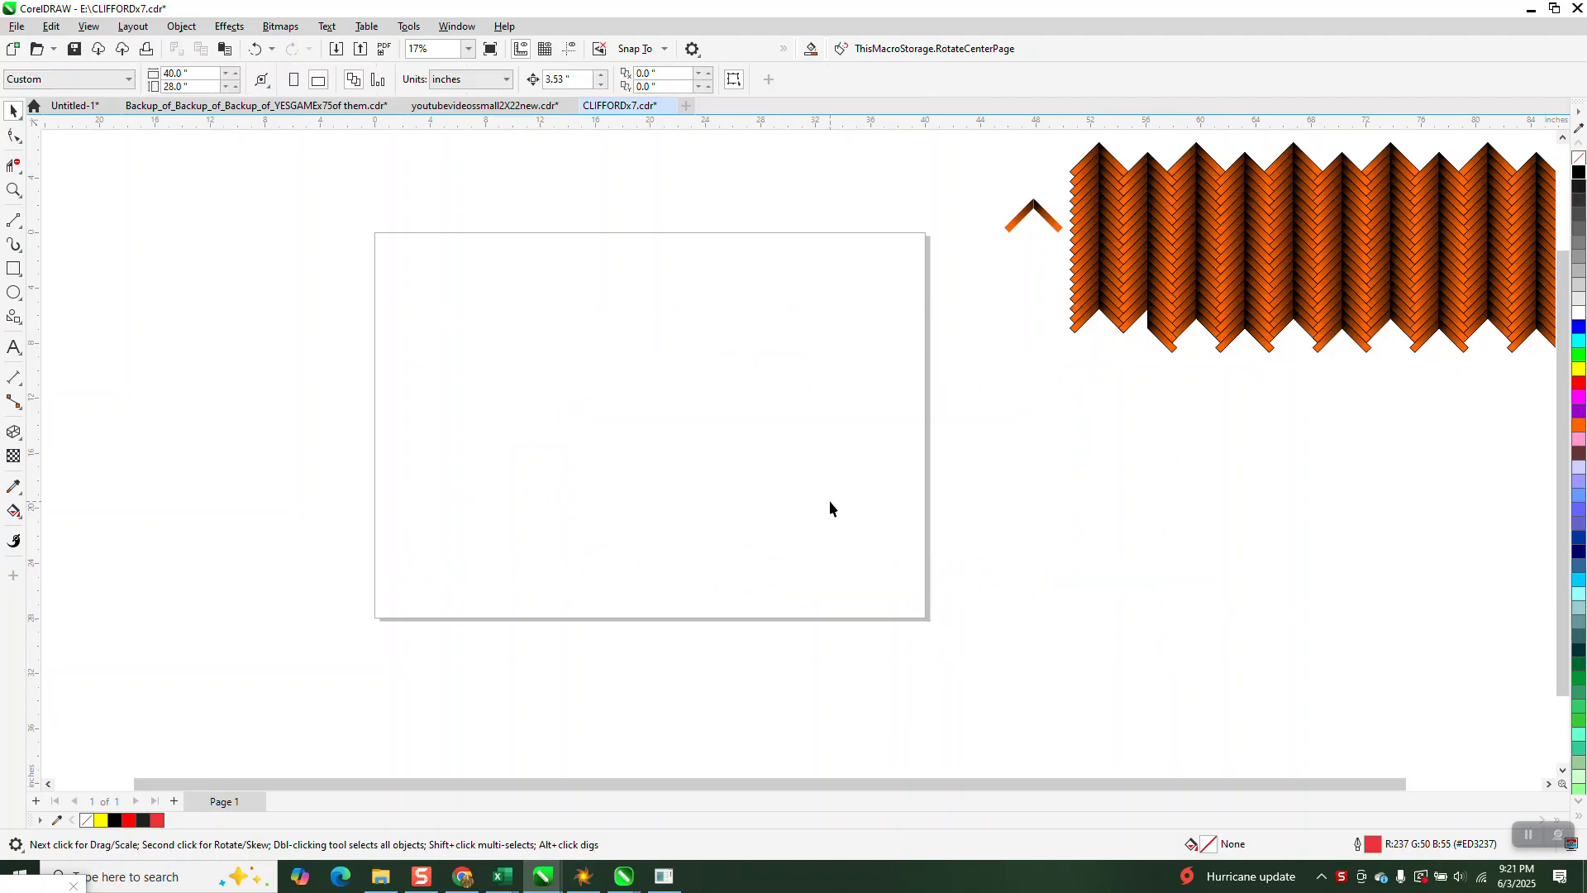
scroll(829, 507, "down", 1)
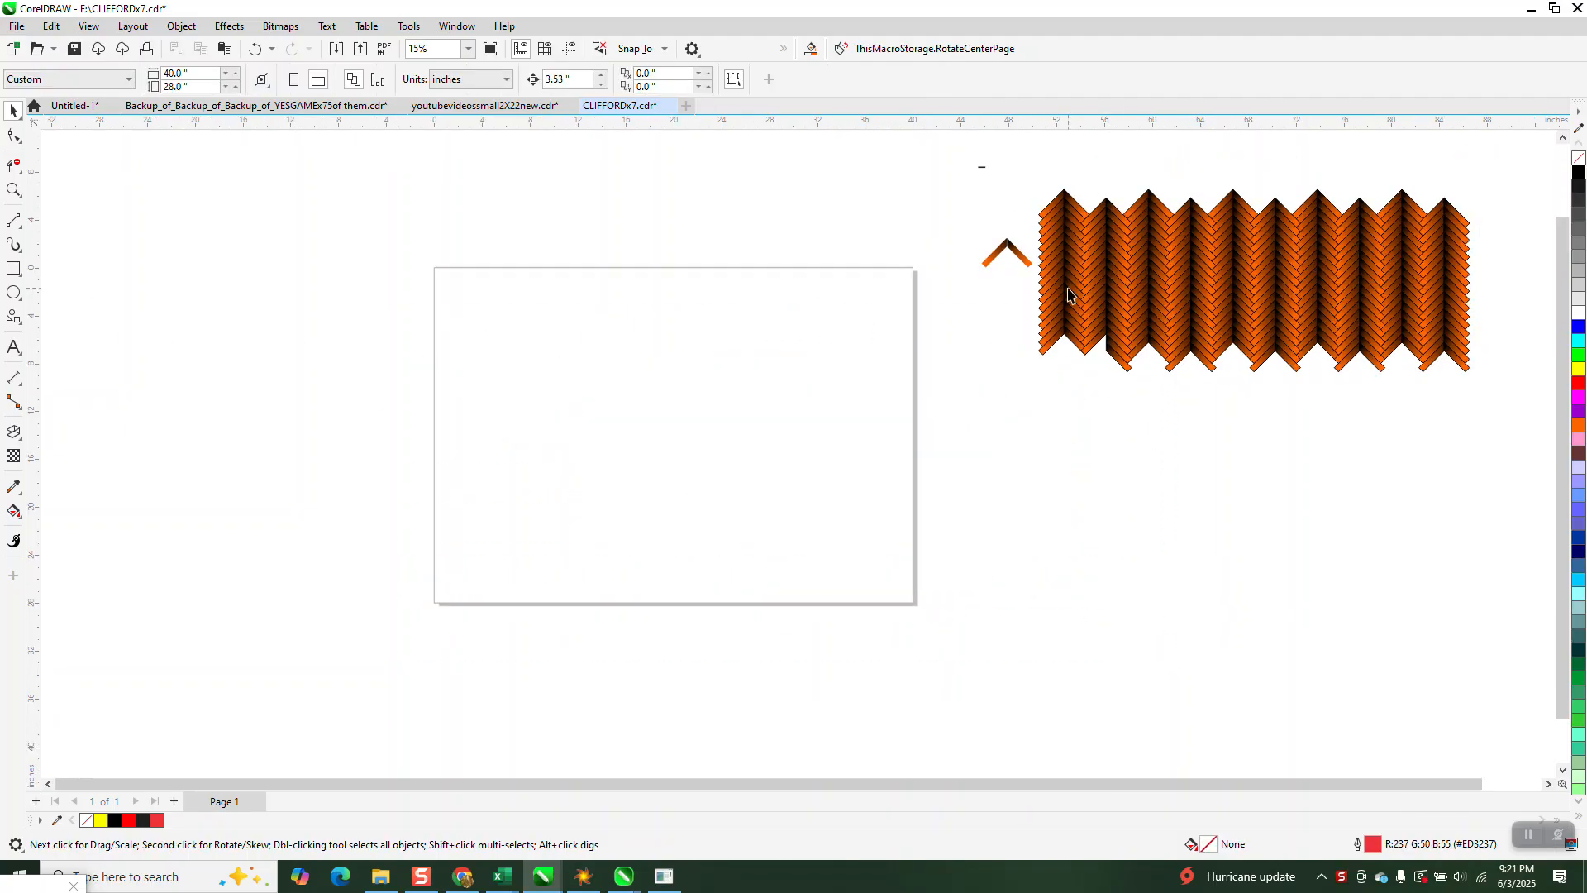
Draw a rectangle on the page and set its size to 0.5 inch wide by 3 inches high.
left_click(14, 269)
left_click_drag(653, 346, 639, 435)
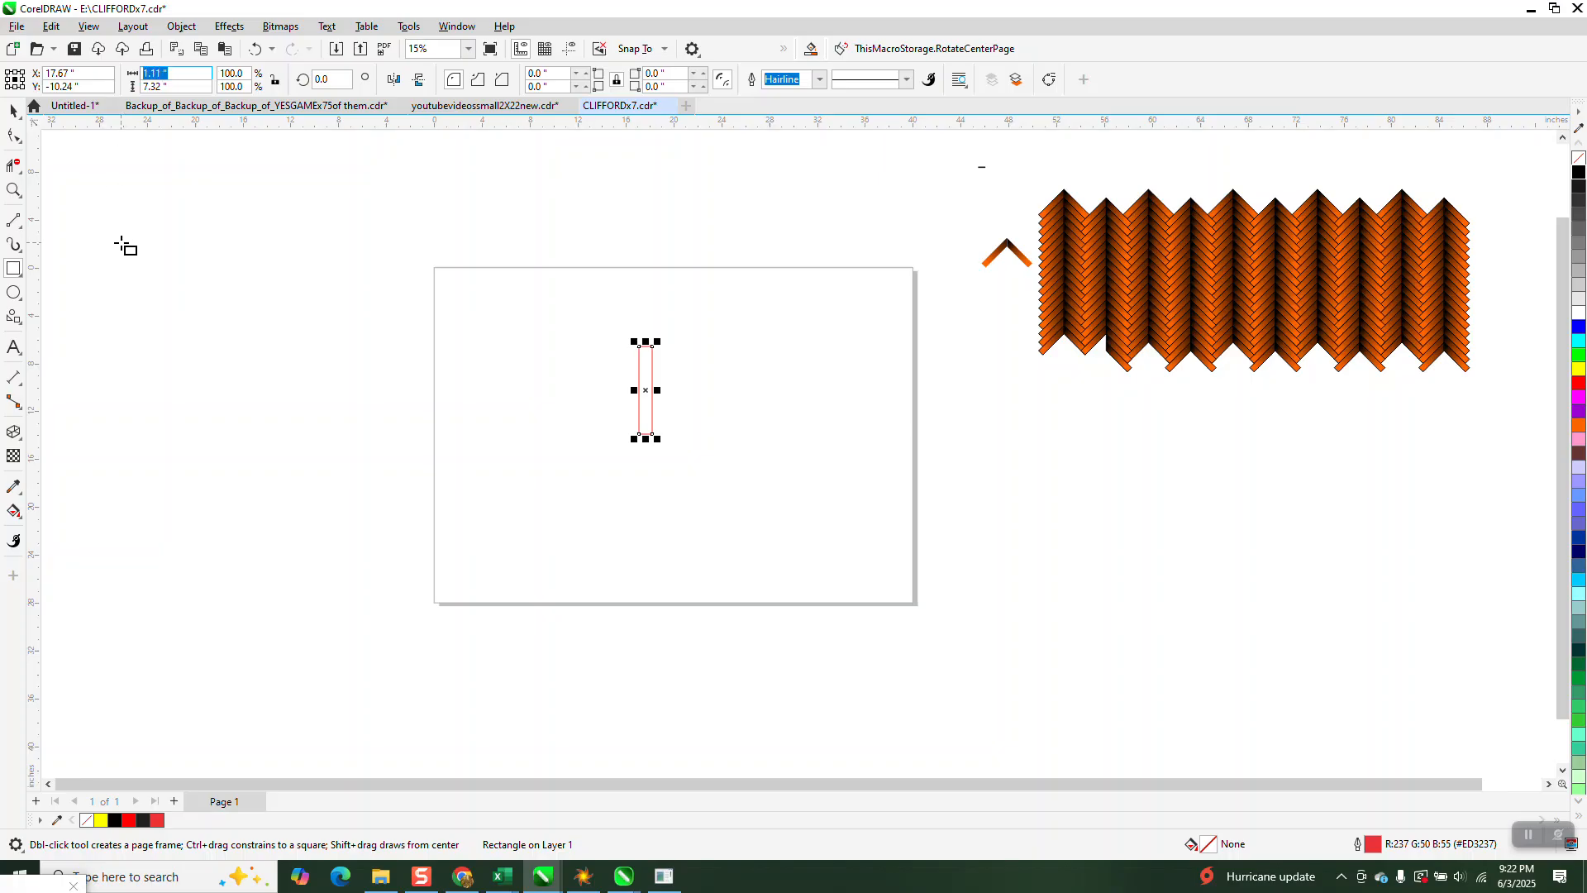
type("0.5")
key("Return")
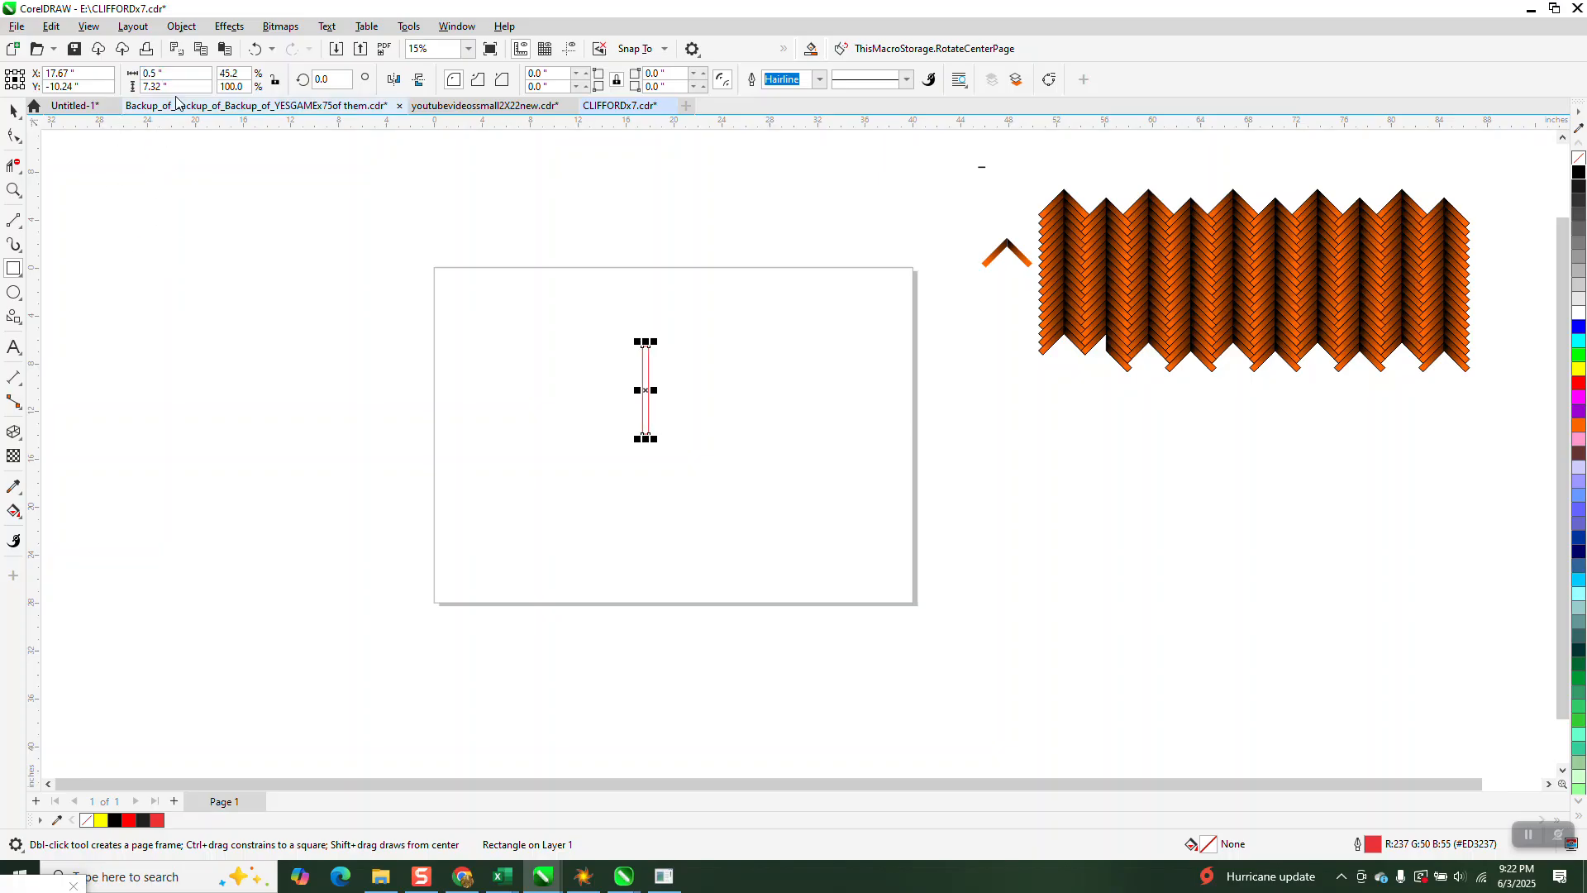
left_click(147, 87)
type("3")
key("Return")
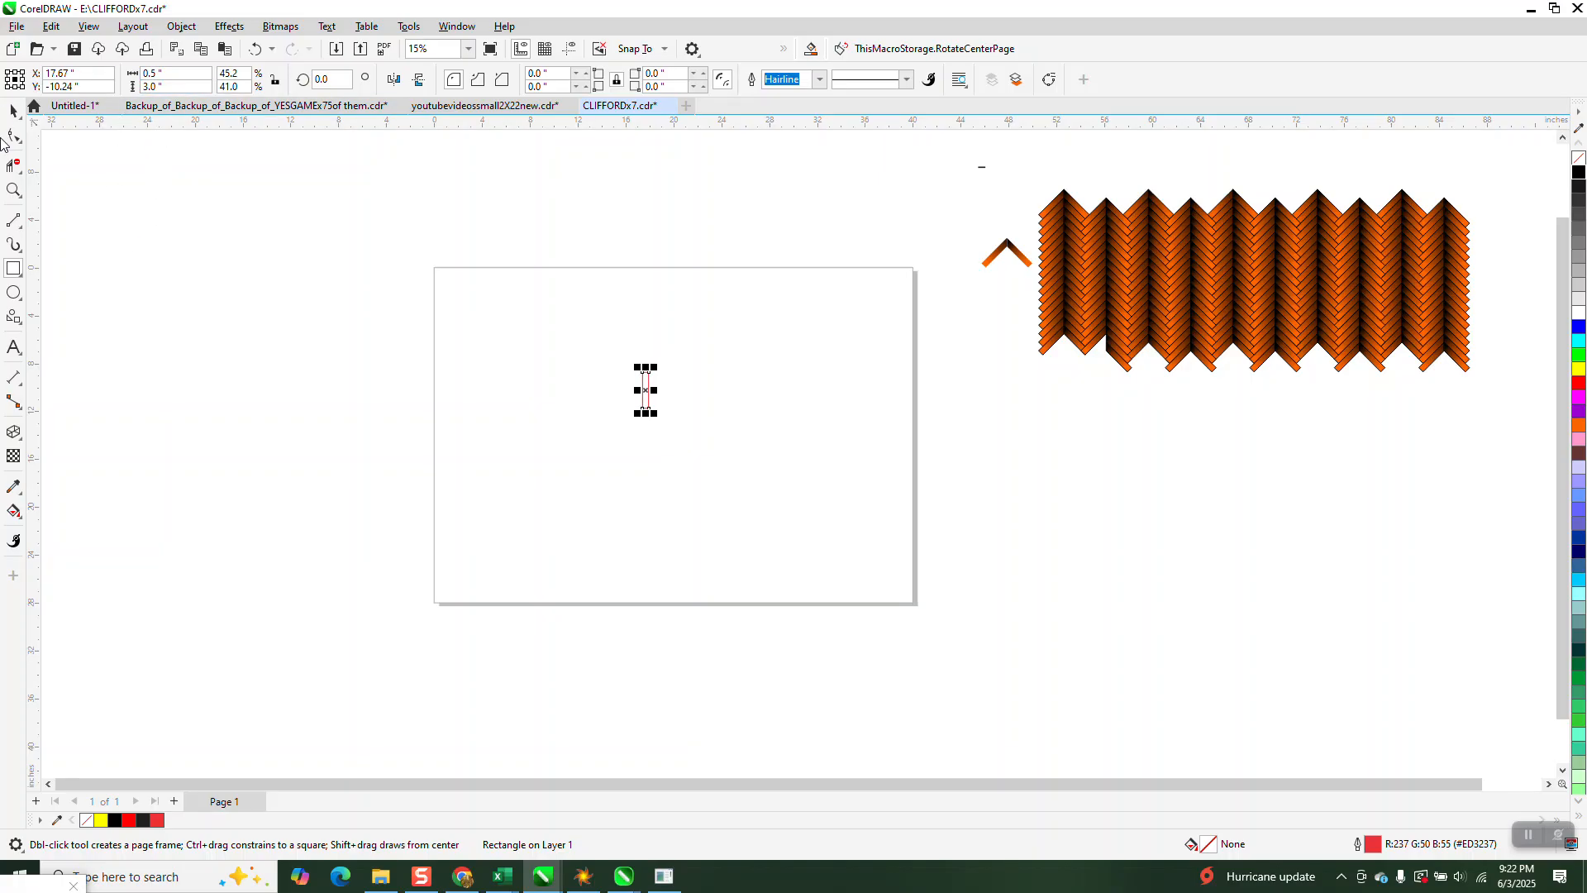
Rotate the 0.5 by 3 inch rectangle 45 degrees.
left_click(13, 191)
left_click_drag(548, 324, 764, 452)
left_click(13, 114)
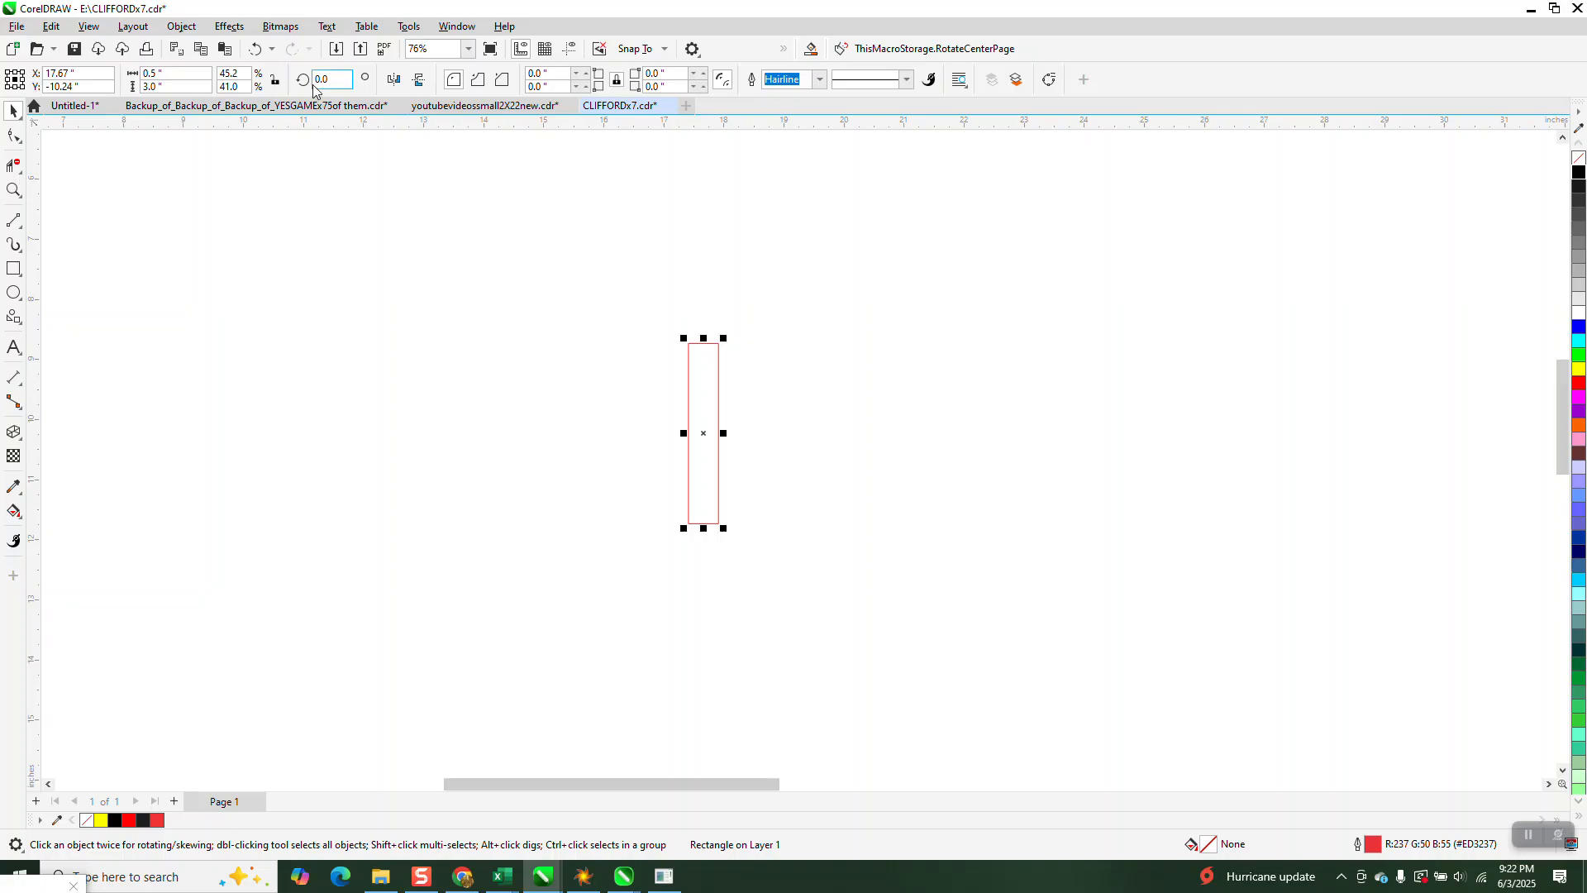
type("45")
key("Return")
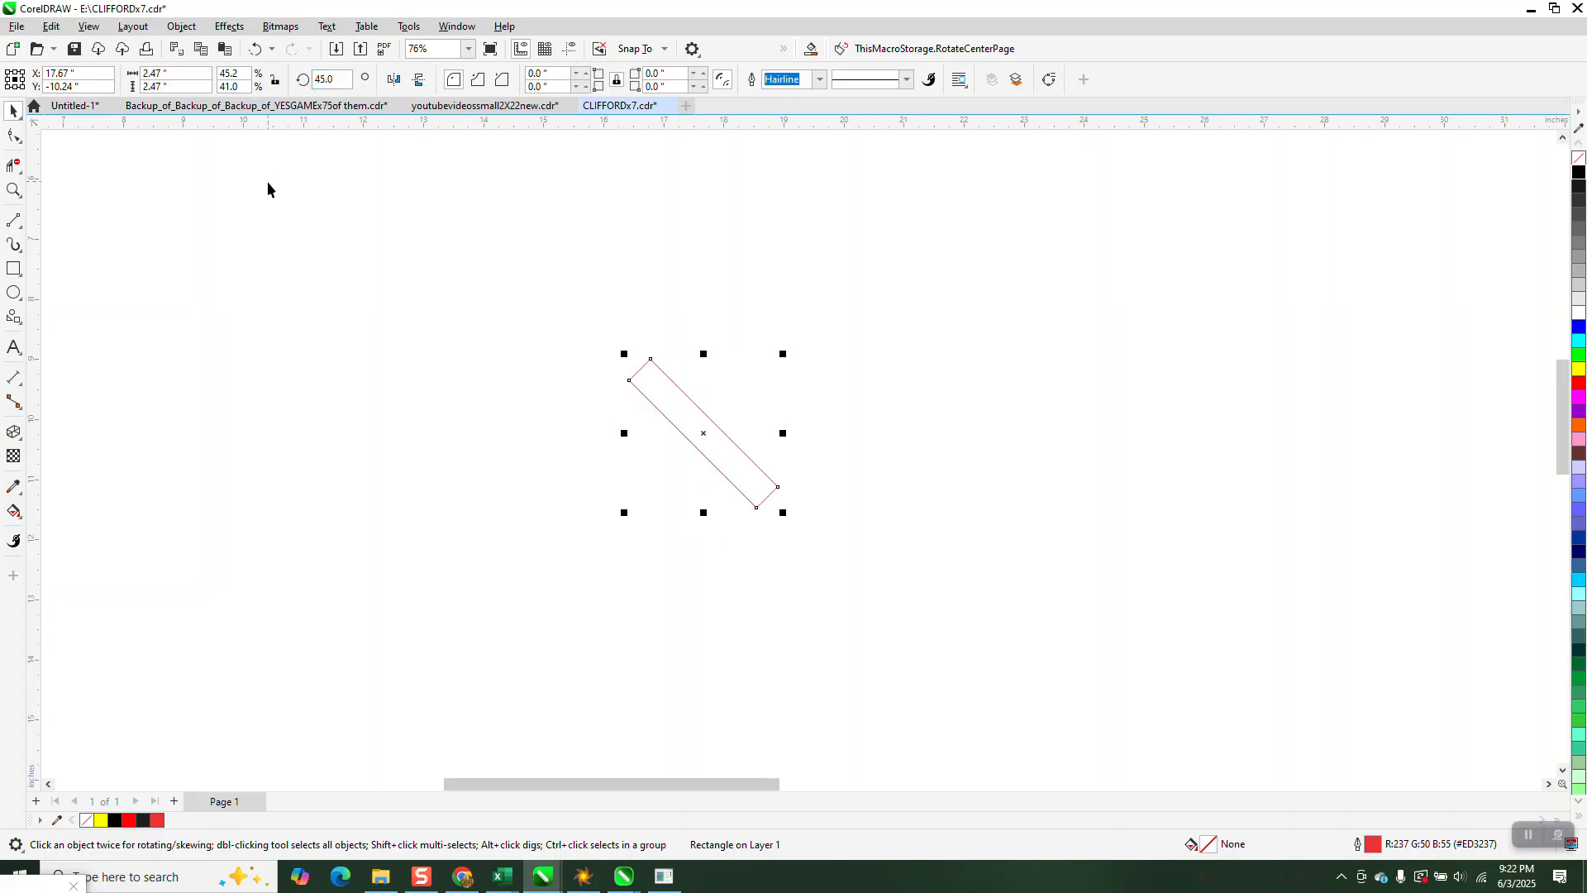
Mirror a copy of the slanted rectangle horizontally, snap its upper corner to the original's to form a chevron, and weld the two.
left_click(395, 80)
left_click_drag(755, 361, 649, 359)
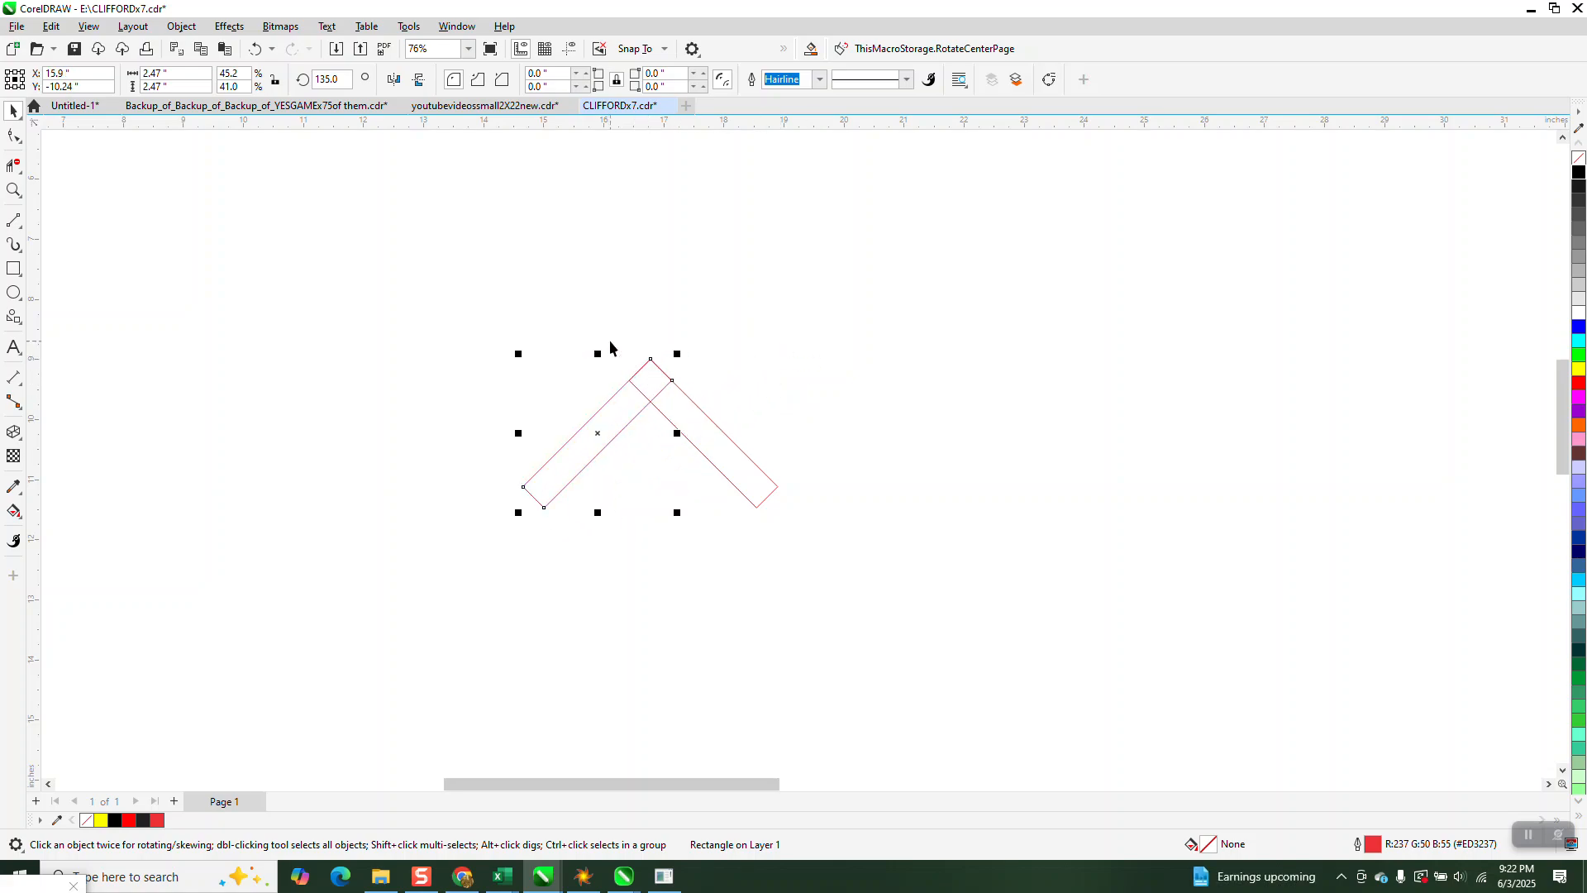
left_click_drag(439, 328, 864, 580)
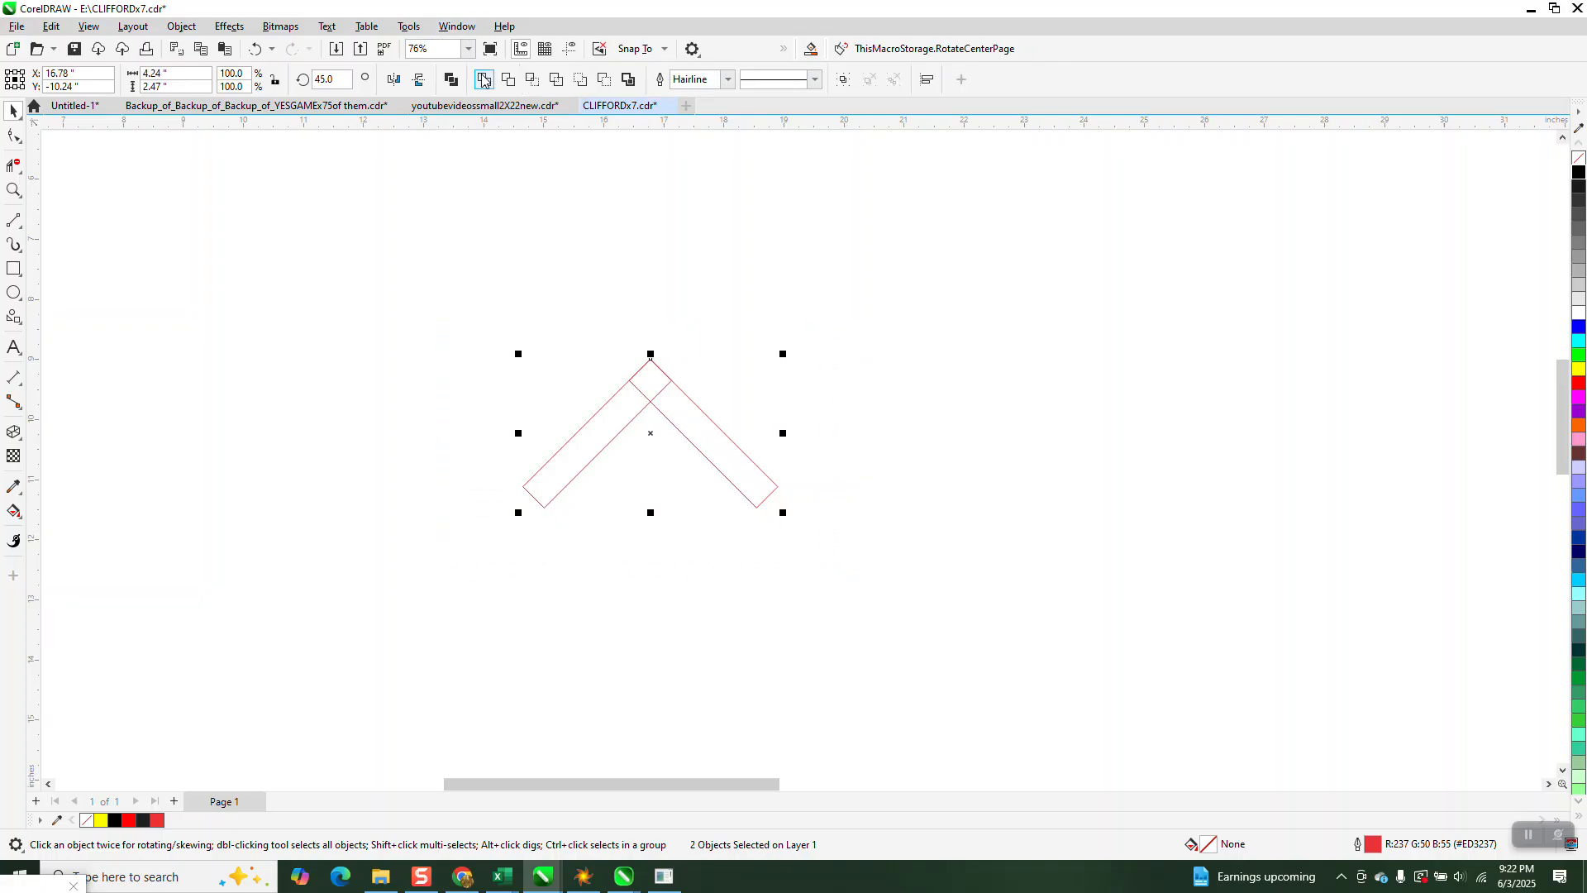
key("ctrl+l")
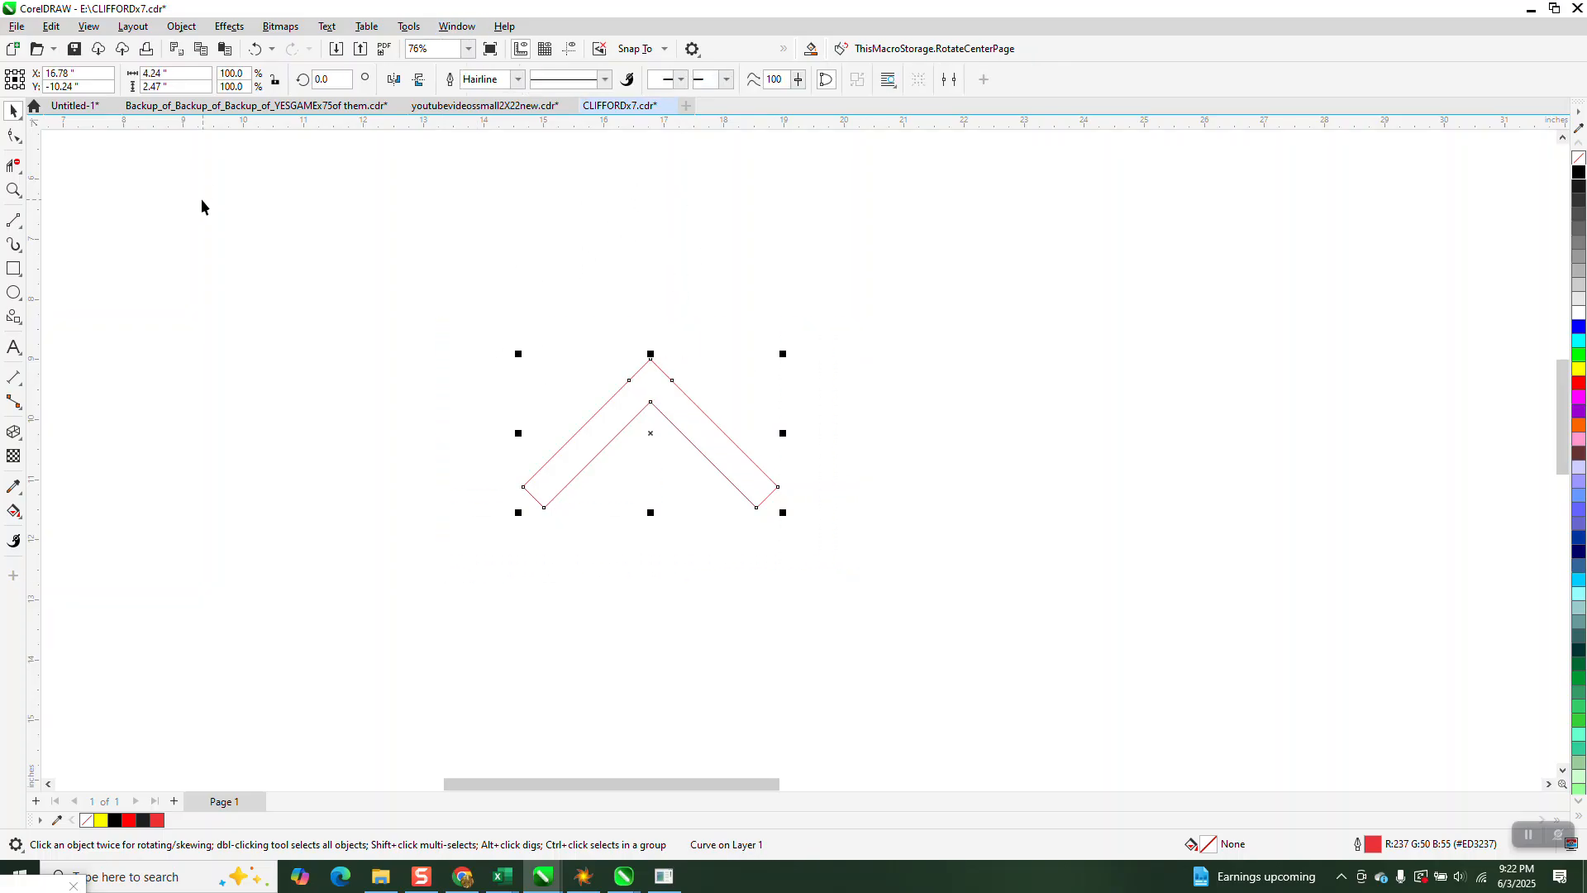
Draw a straight vertical 2-point line from the chevron's inner corner up to its peak, splitting it into two halves.
left_click(13, 190)
left_click_drag(446, 242, 895, 606)
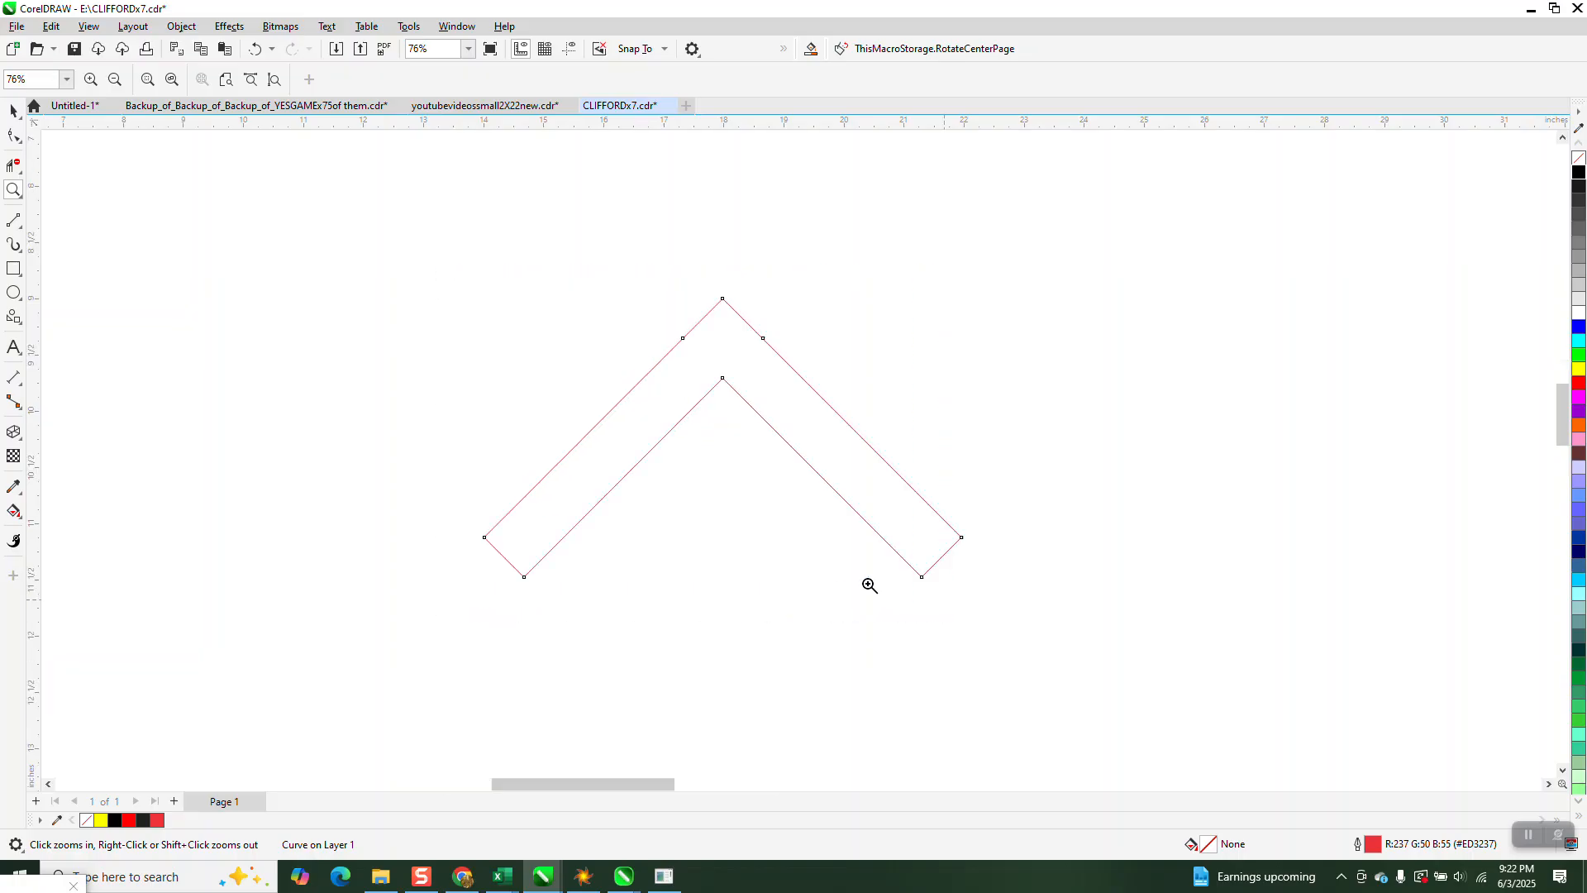
left_click(15, 221)
left_click(76, 232)
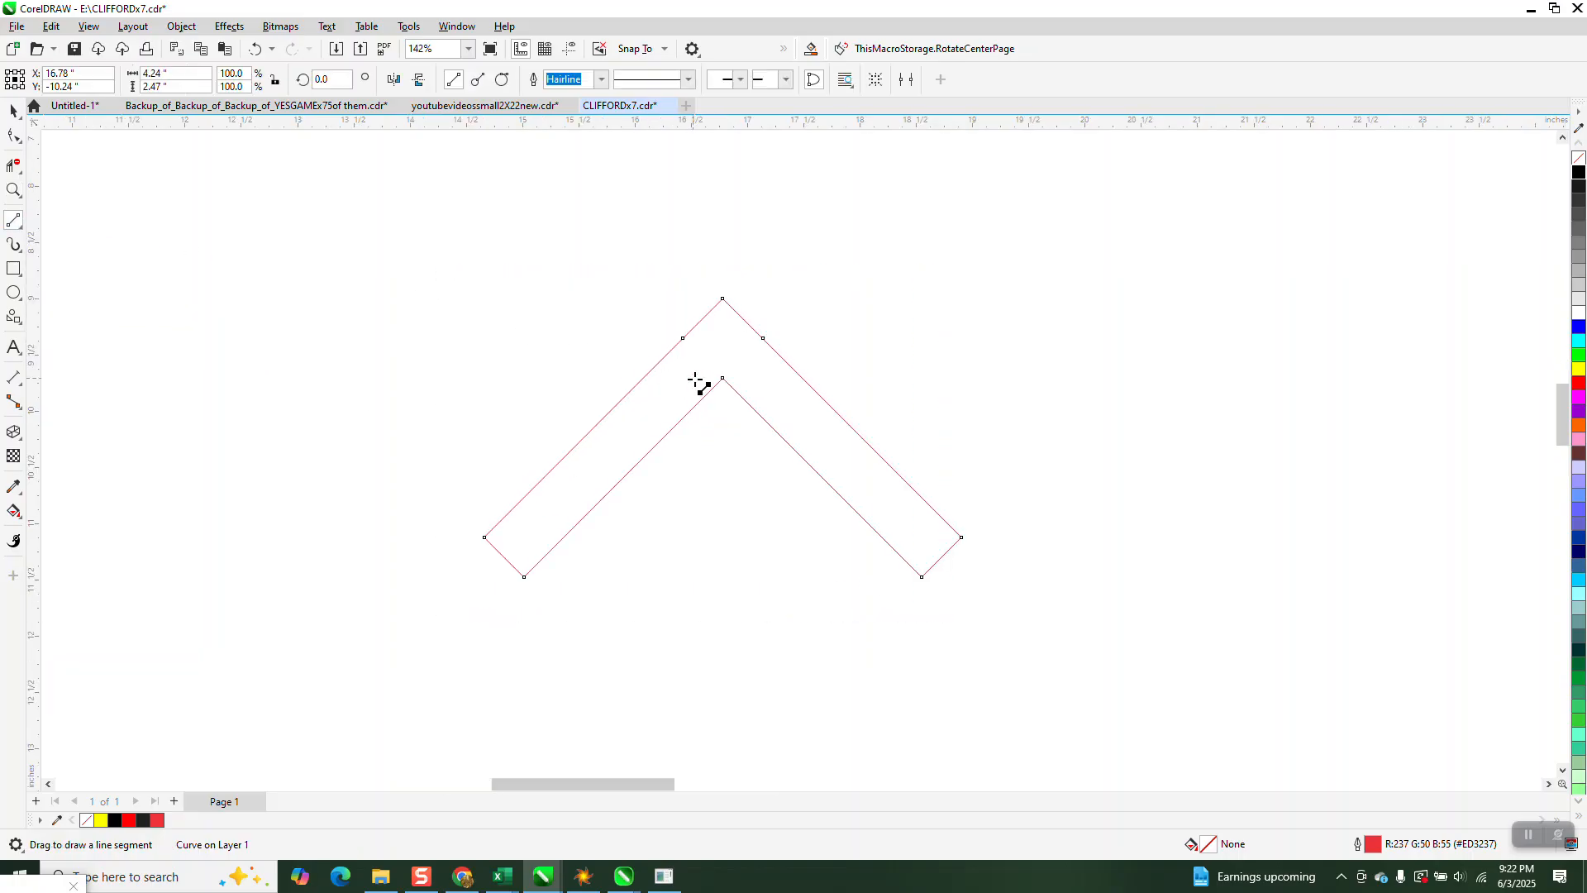
left_click_drag(722, 378, 722, 300)
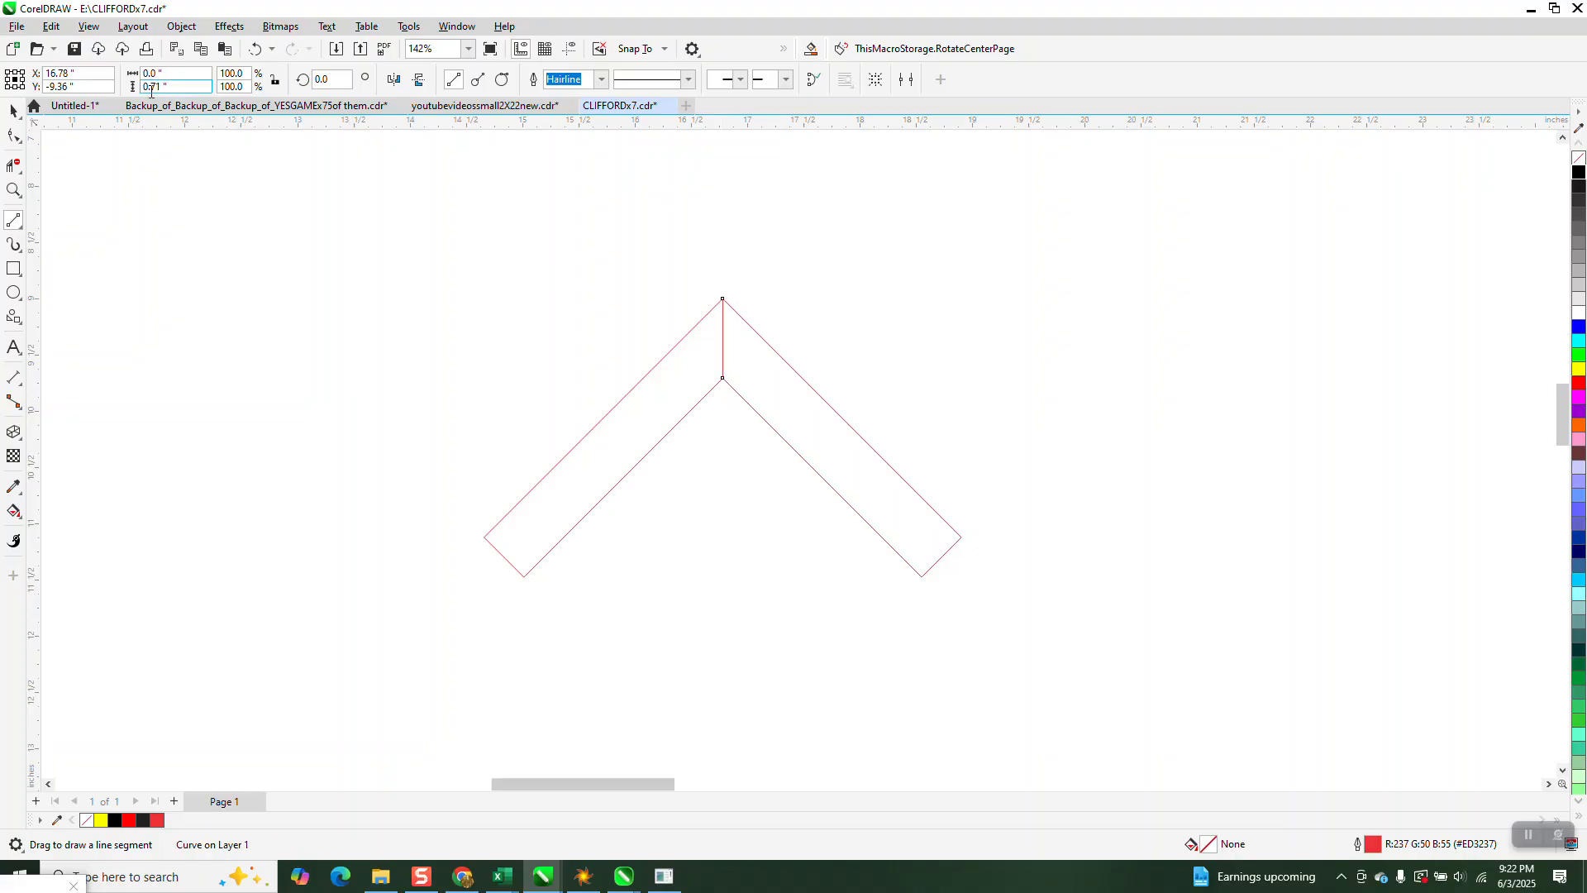
scroll(351, 162, "down", 2)
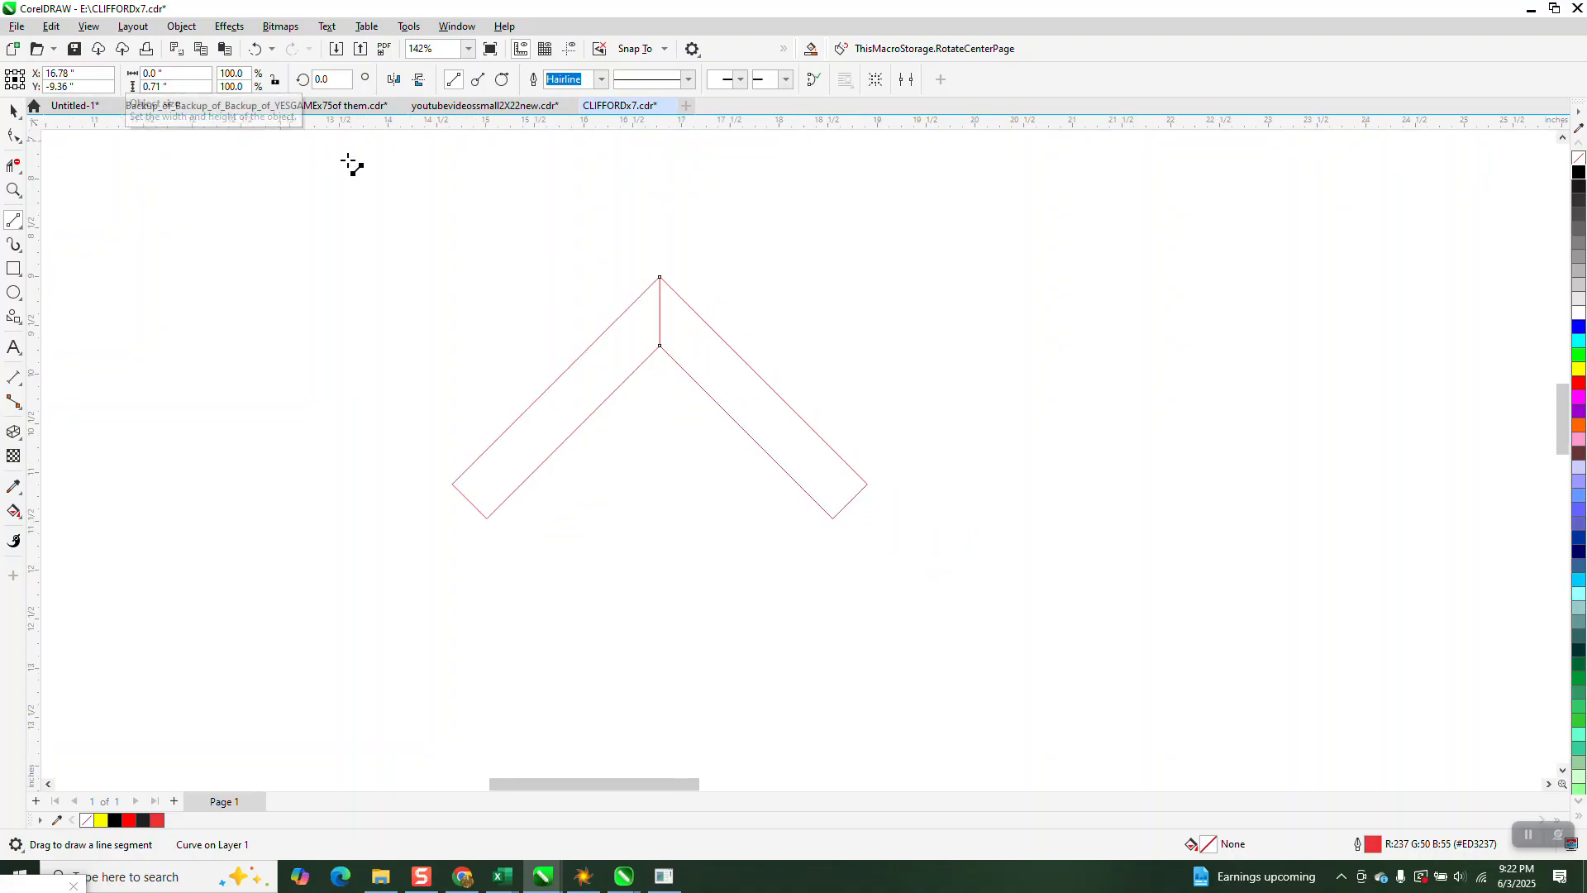
key("space")
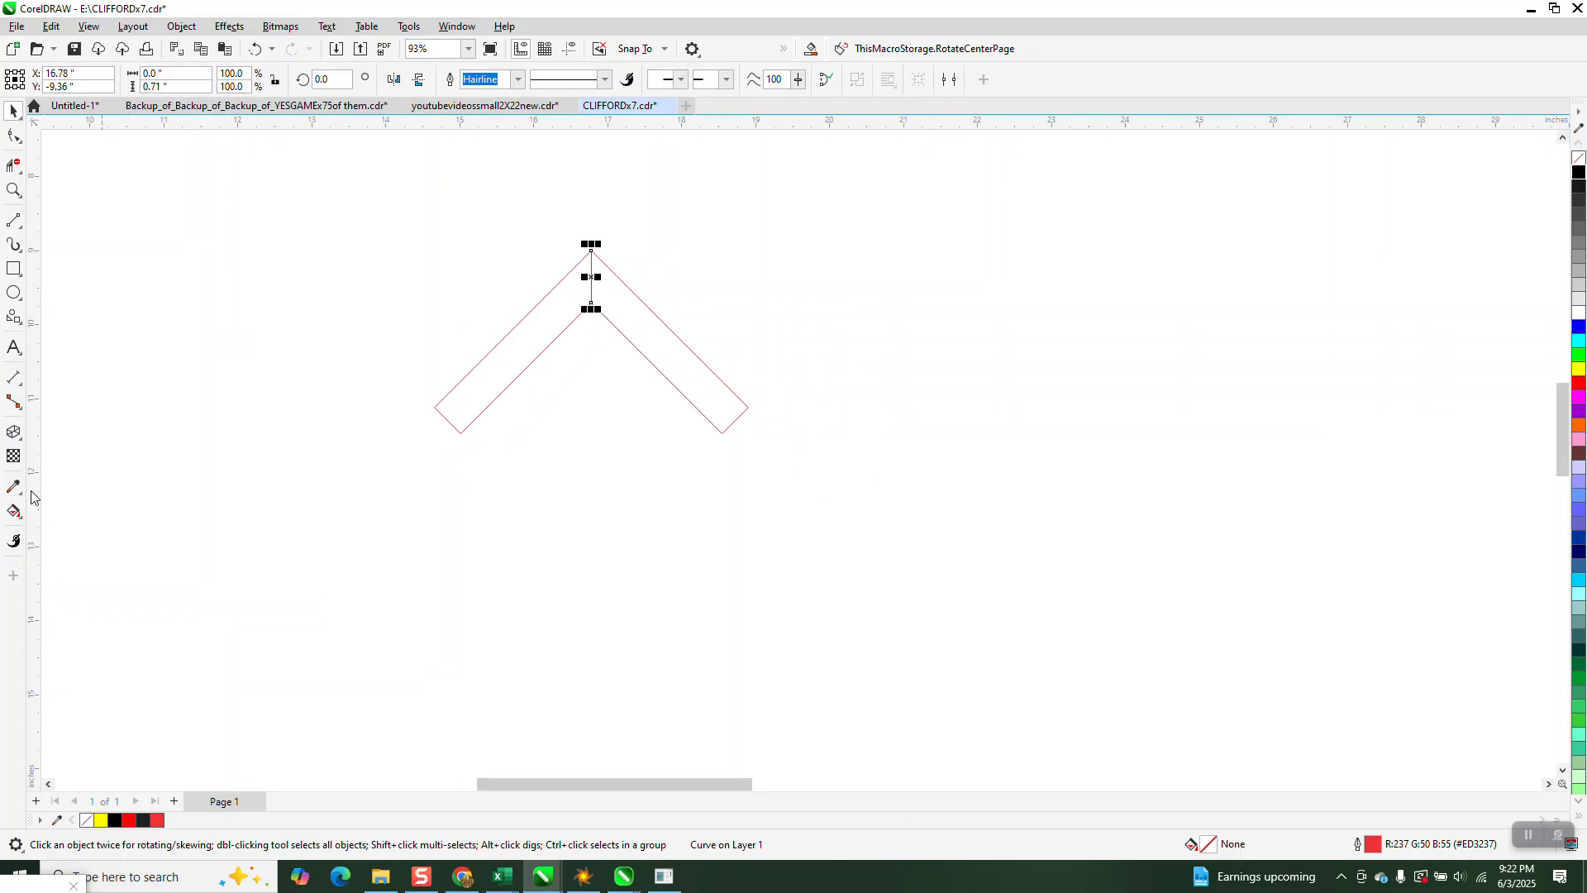
Smart Fill both chevron halves with cyan and no outline, nudging each filled piece straight down below the outlined chevron.
left_click(22, 523)
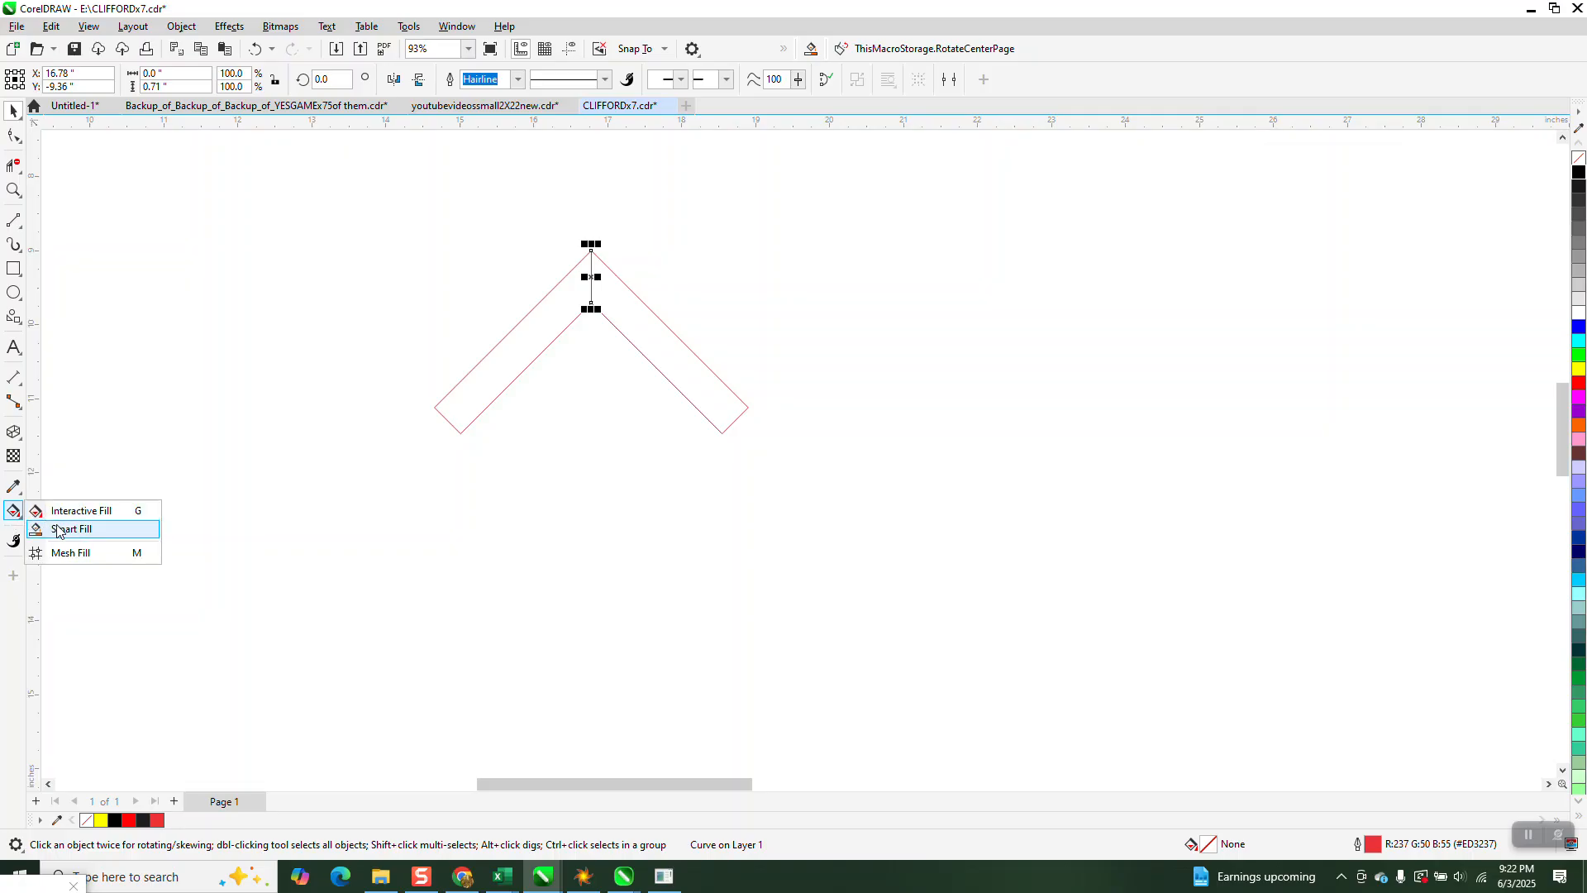
left_click(62, 528)
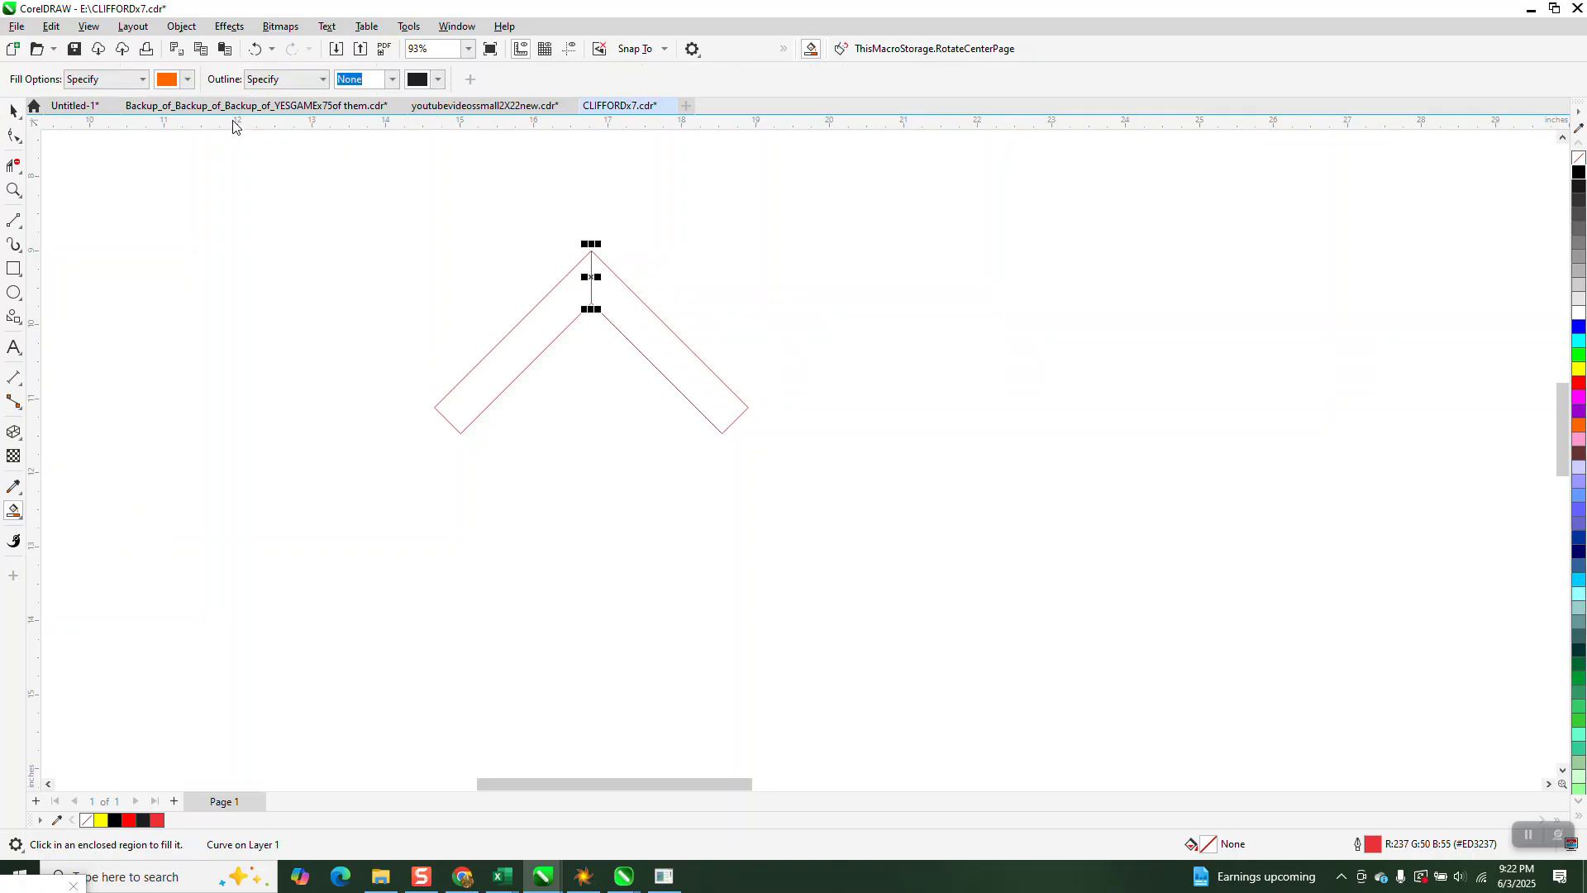
left_click(187, 80)
left_click(259, 182)
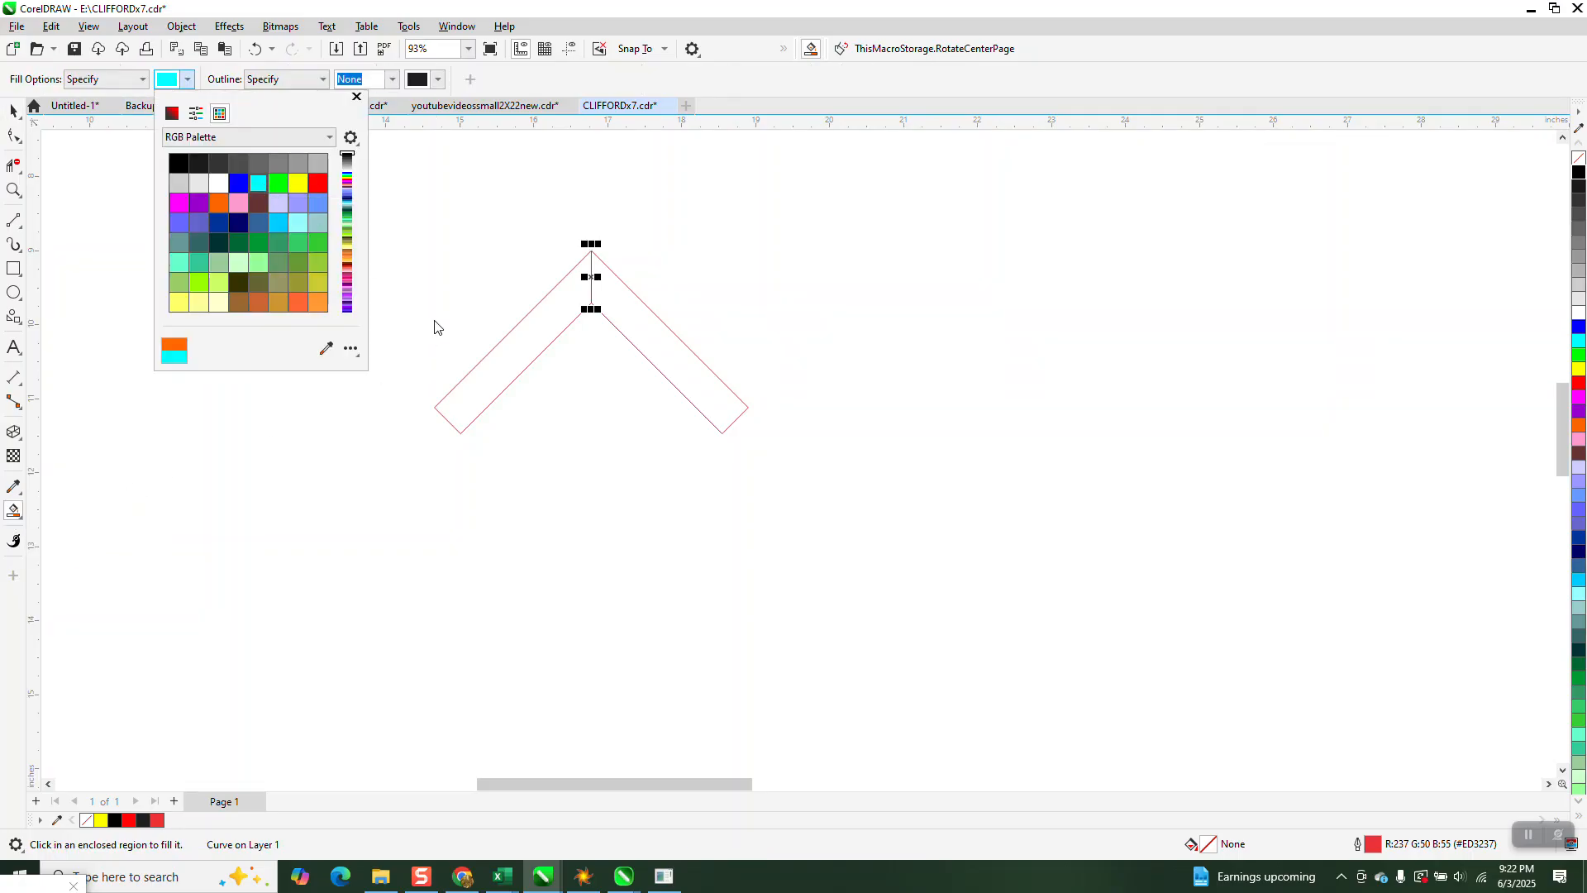
left_click(491, 365)
key("shift+Down")
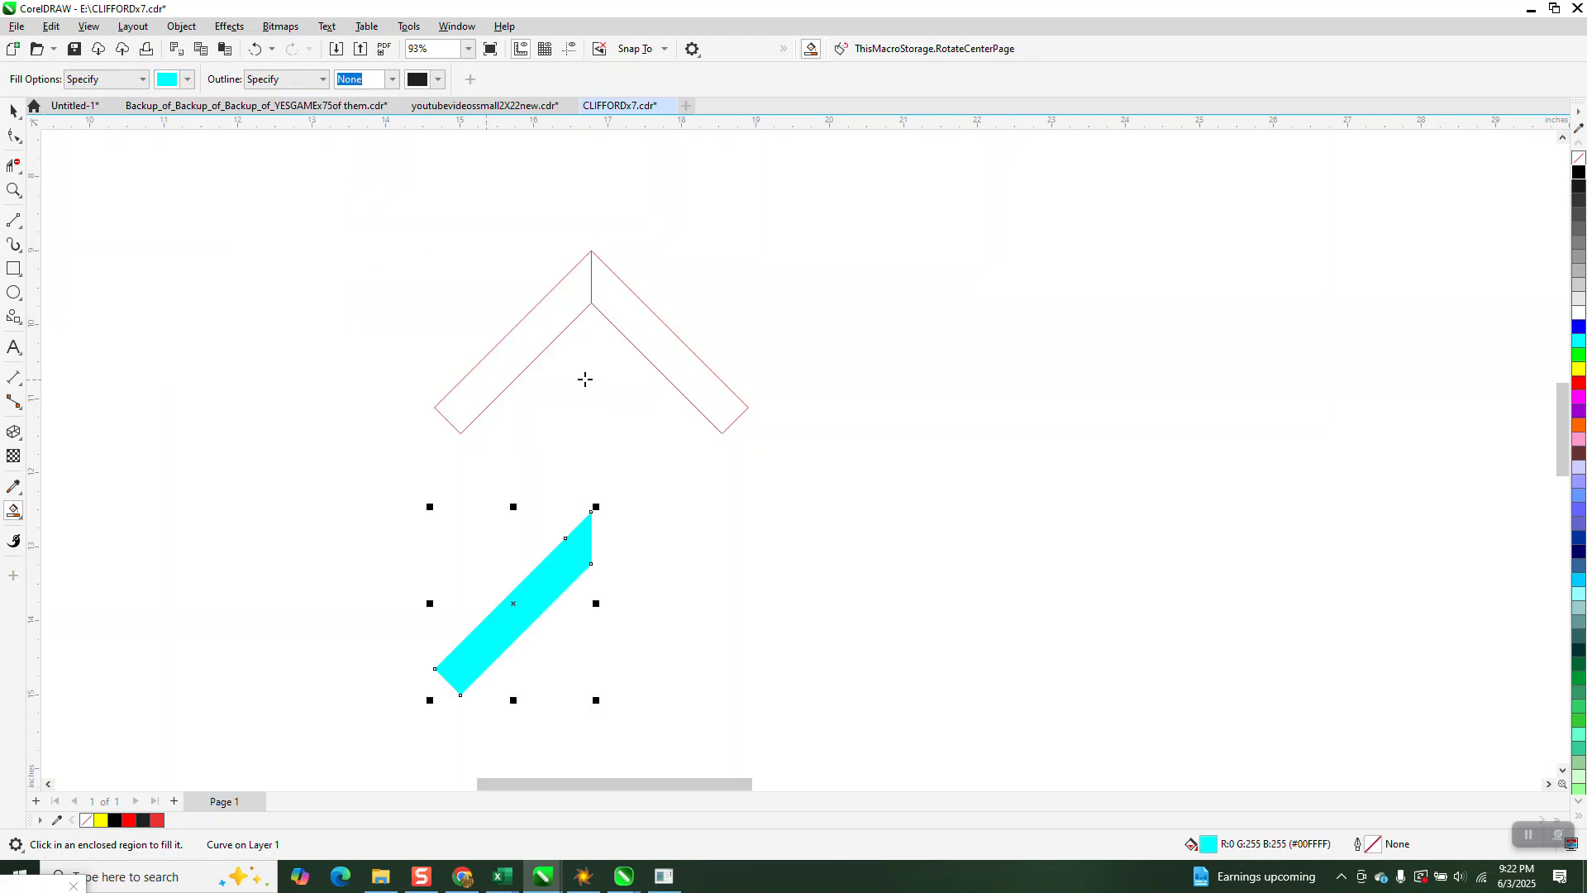
left_click(657, 355)
key("shift+Down")
scroll(592, 358, "down", 2)
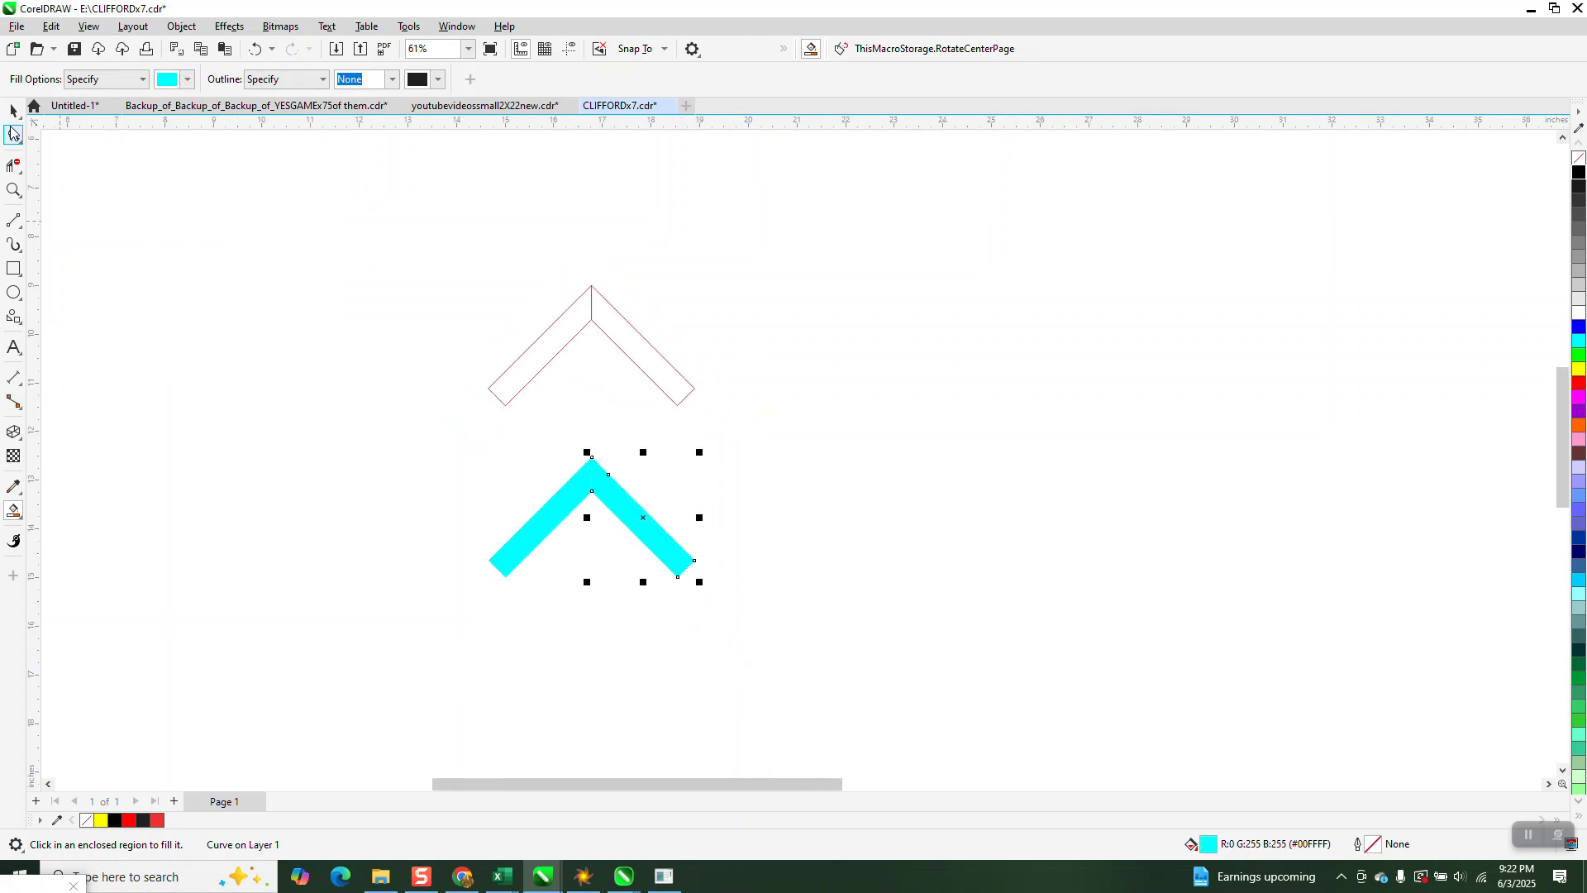
Apply a fountain fill to the left cyan half, running from cyan at its lower end to black beyond the peak.
left_click(14, 112)
left_click_drag(436, 429, 747, 600)
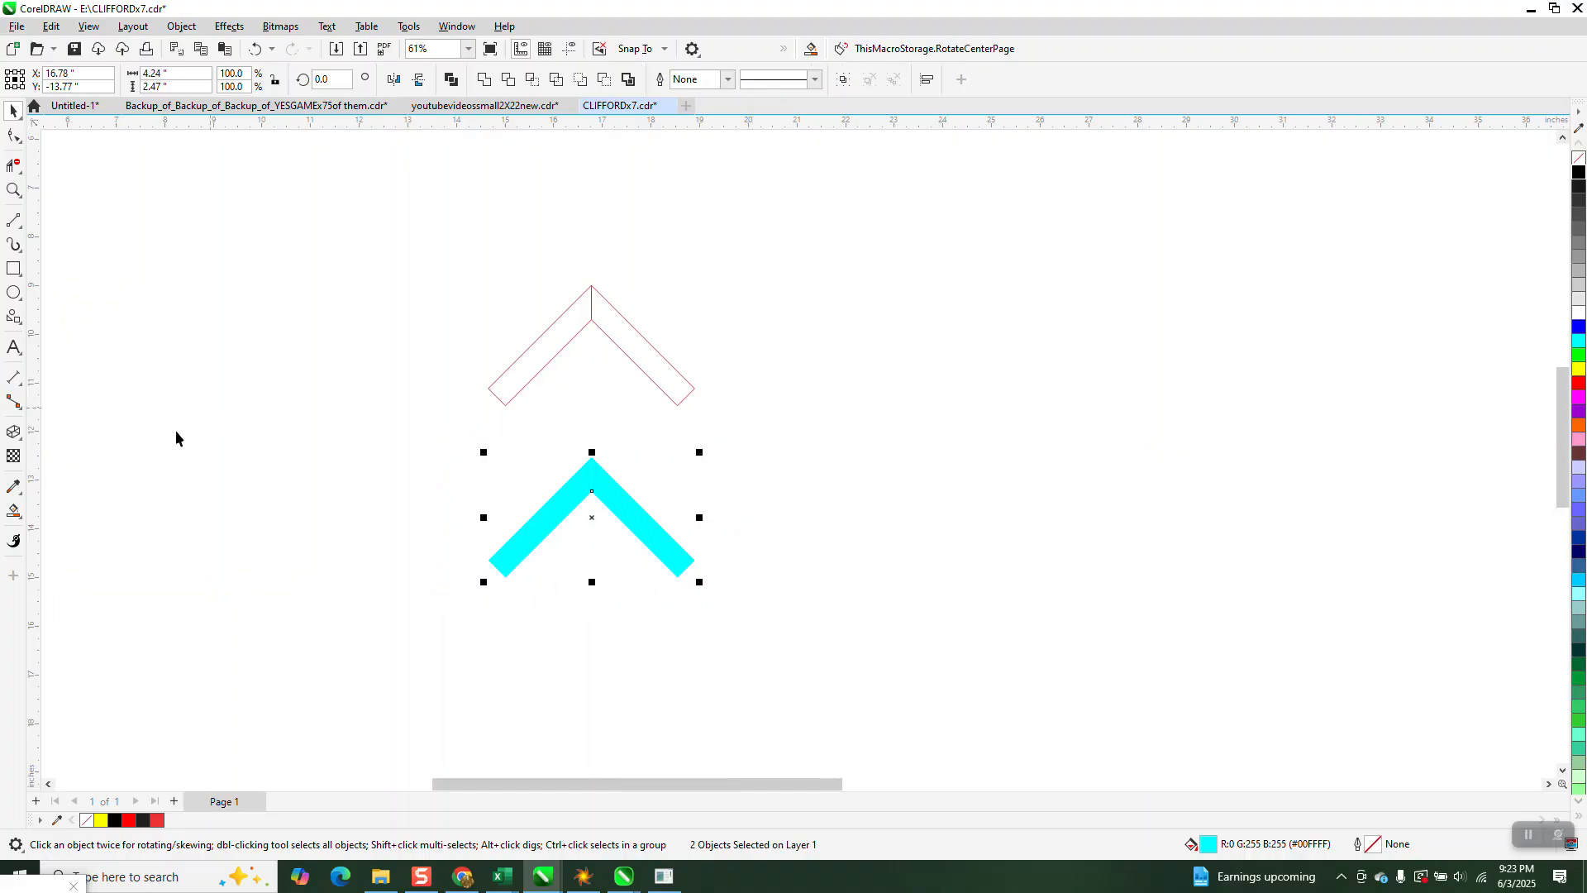
left_click(513, 433)
left_click(538, 519)
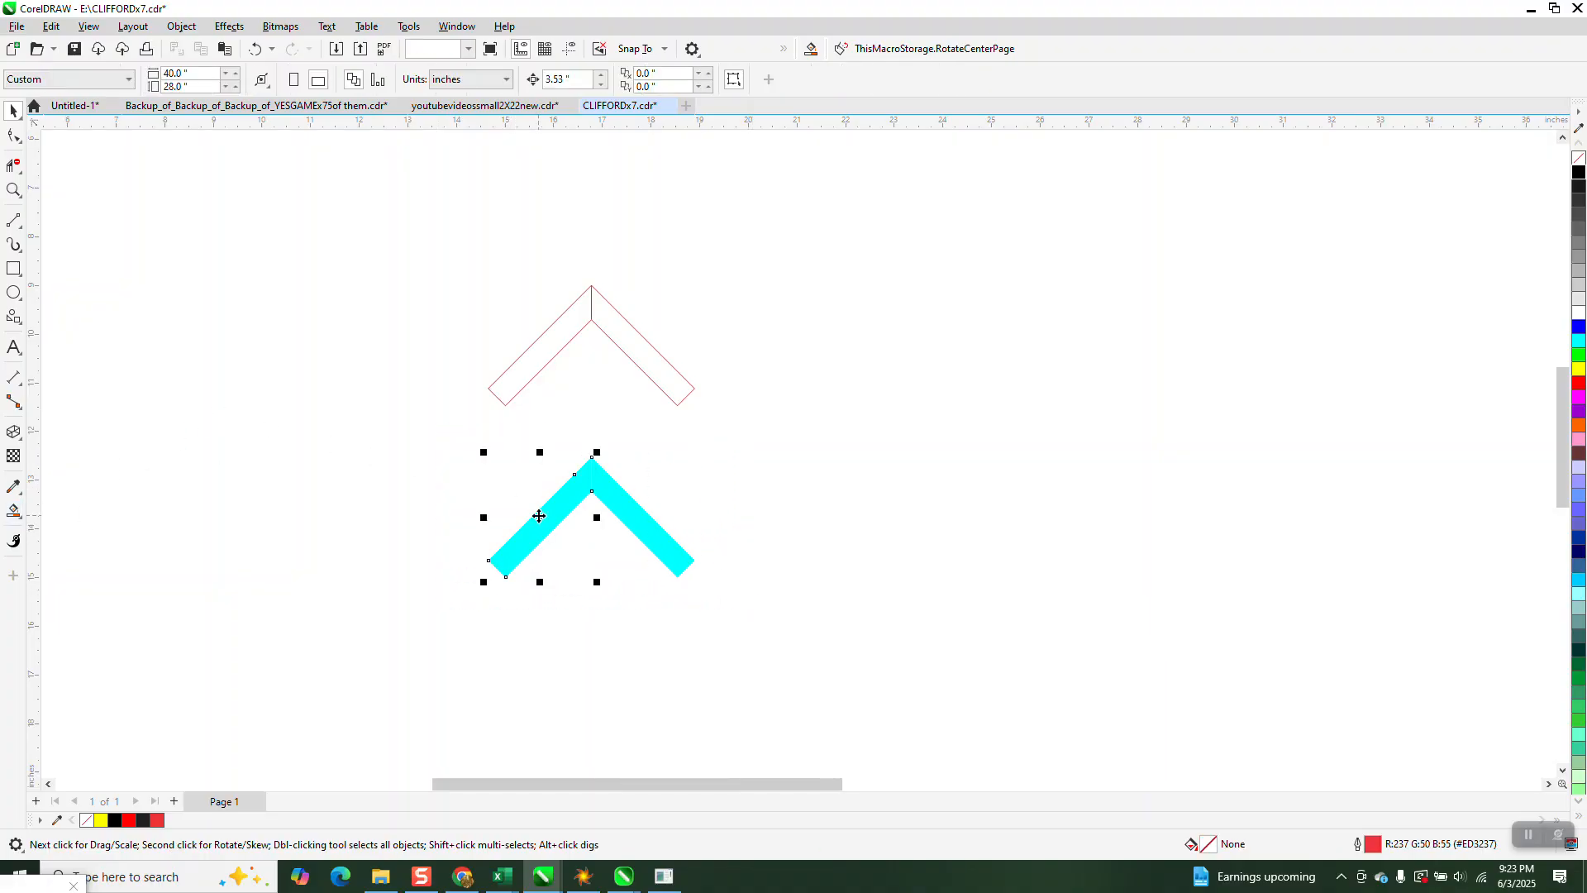
left_click(21, 525)
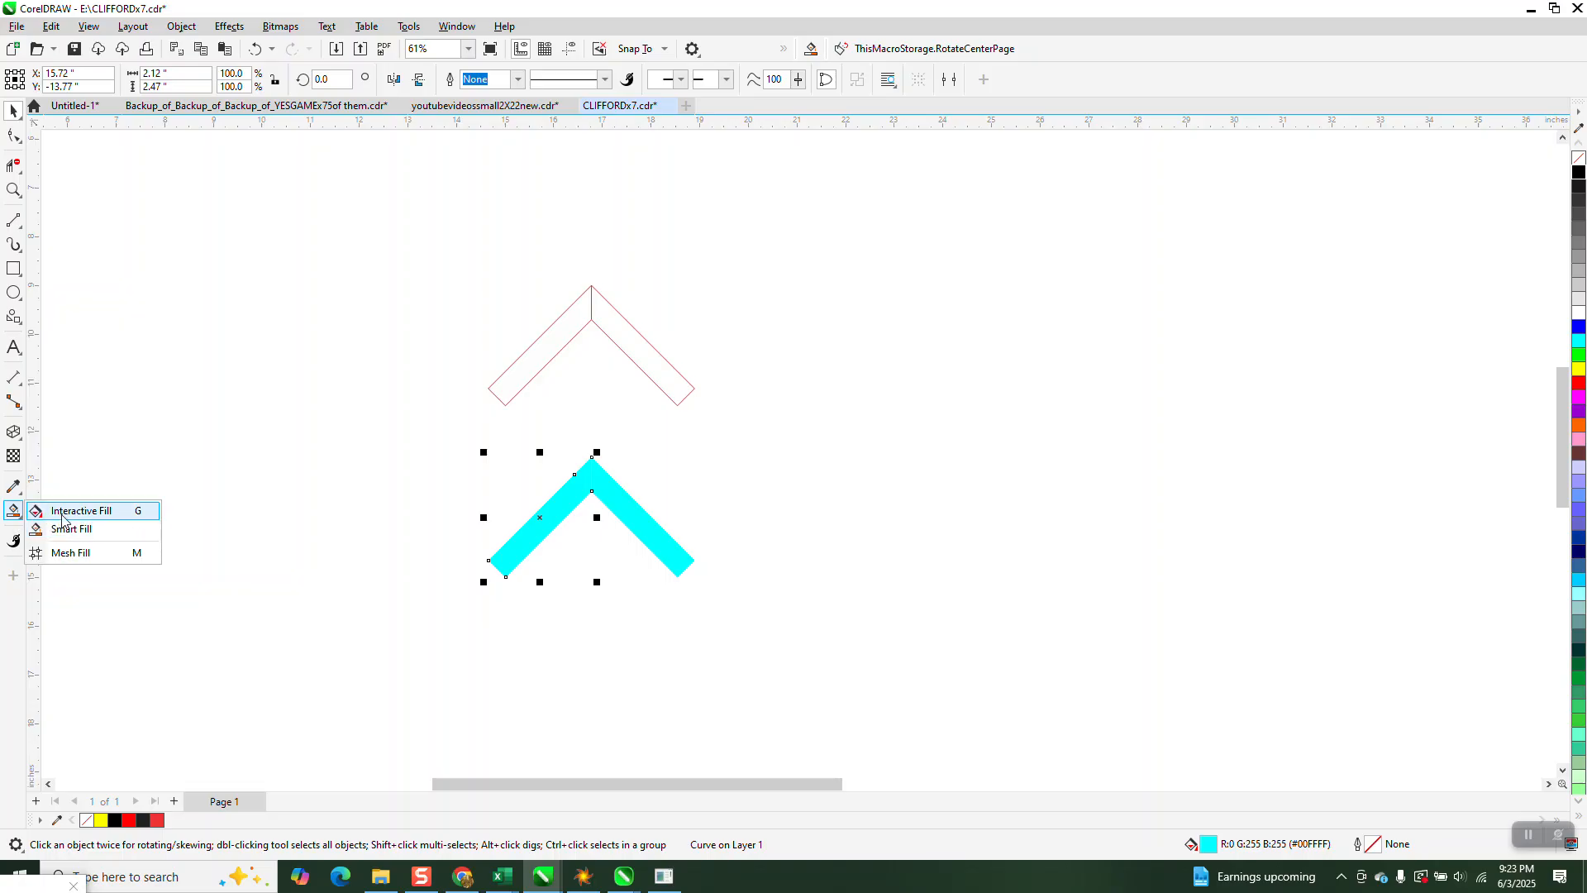
left_click(62, 506)
left_click_drag(510, 558, 592, 469)
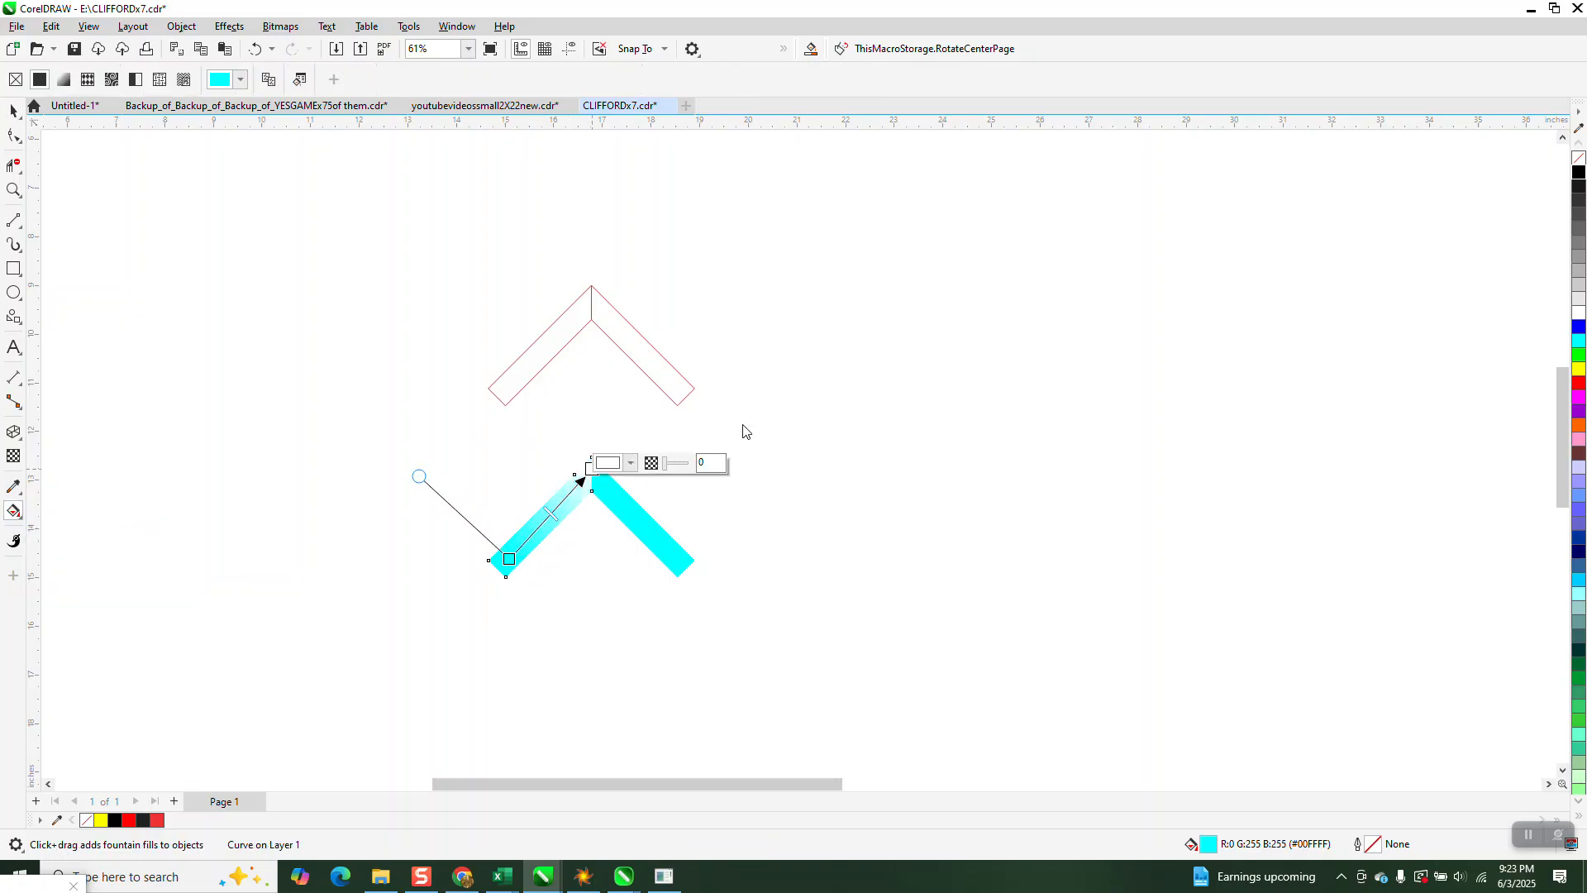
left_click_drag(1578, 171, 488, 561)
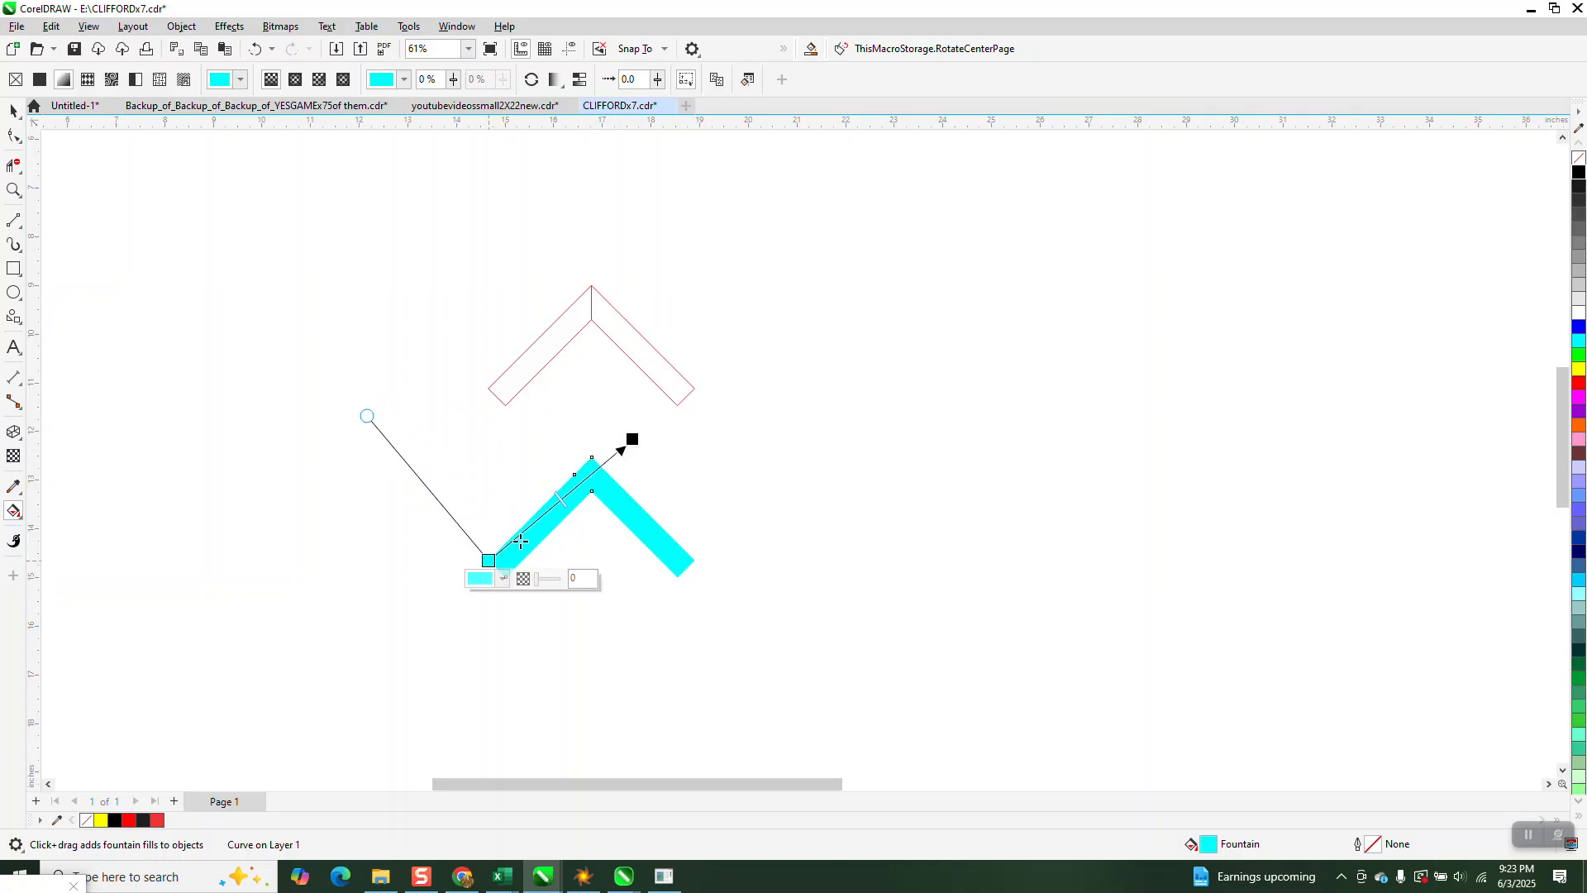
Delete the solid cyan right half of the filled chevron.
left_click(653, 542)
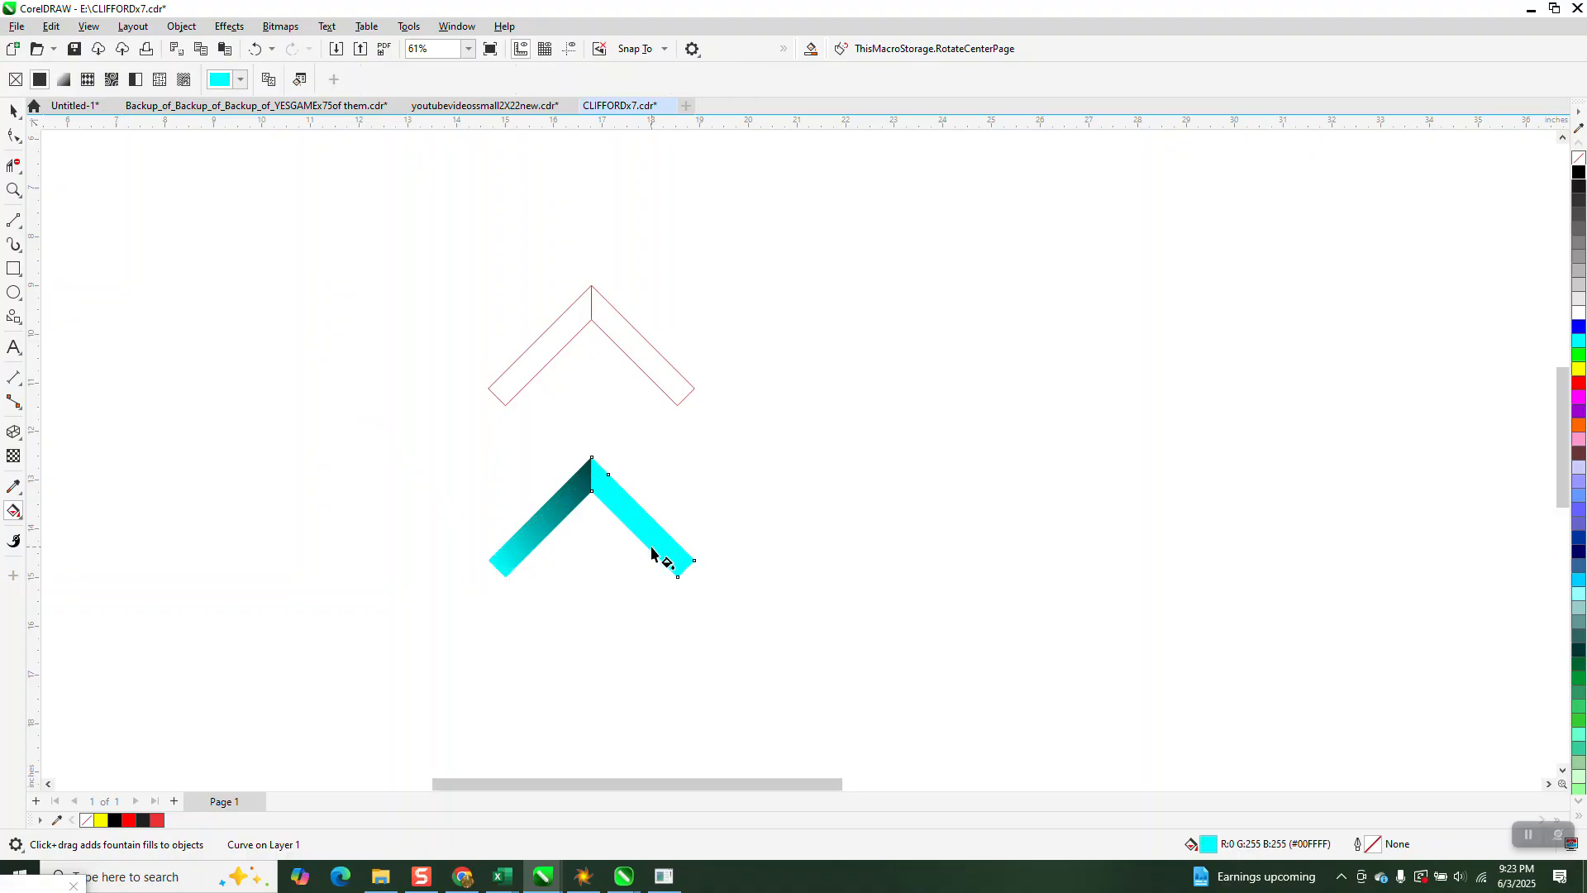
left_click(15, 111)
left_click(153, 224)
left_click(618, 500)
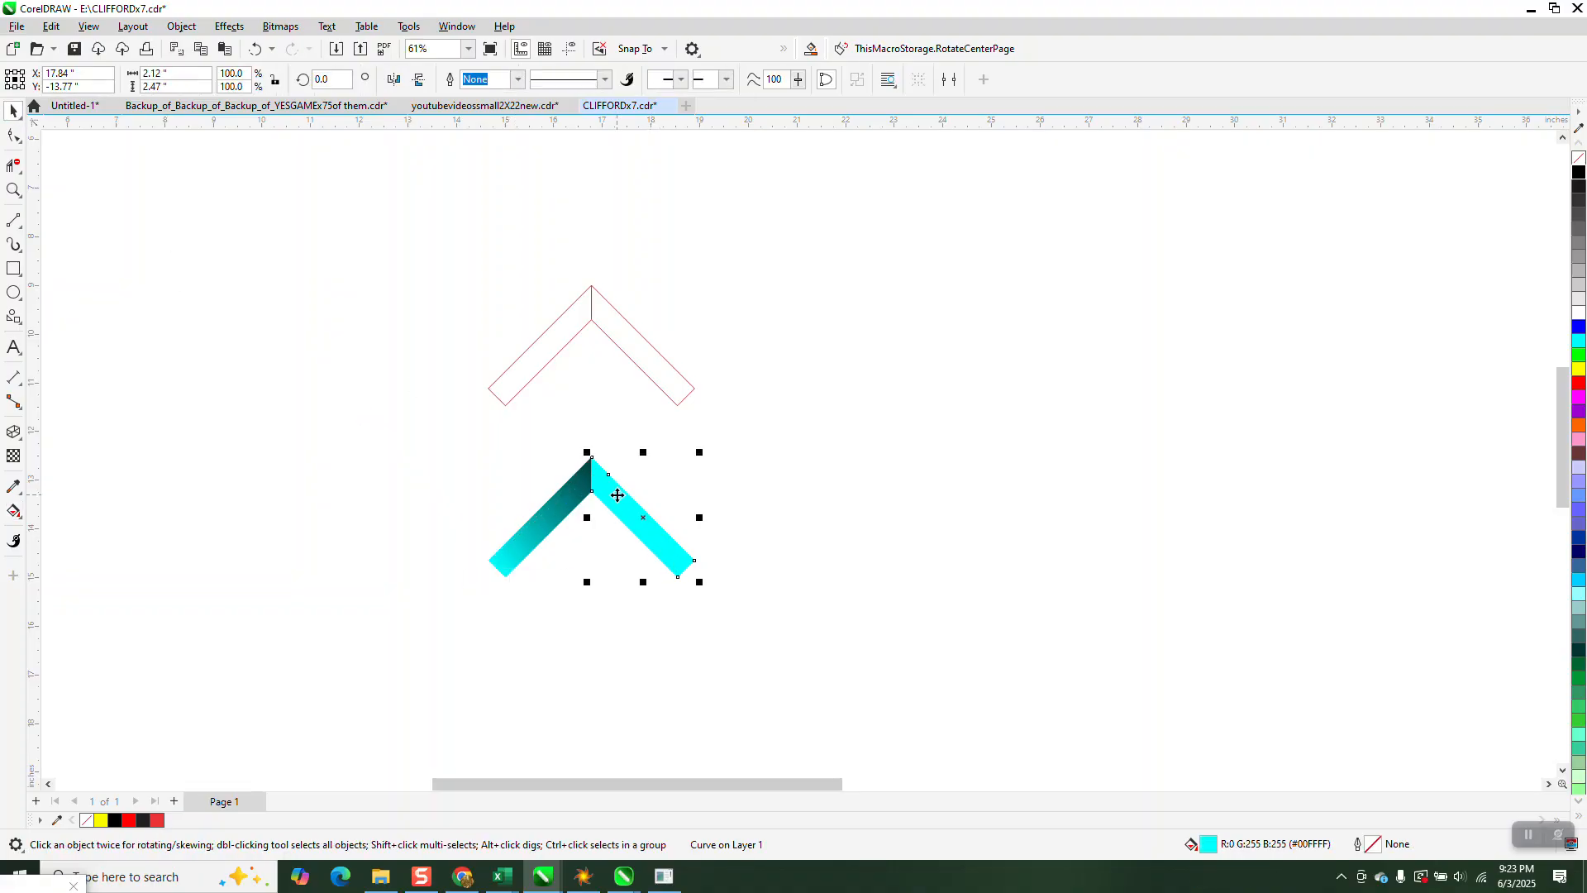
key("Delete")
Mirror a copy of the left gradient half horizontally and attach it at the peak as the chevron's right half.
left_click(553, 502)
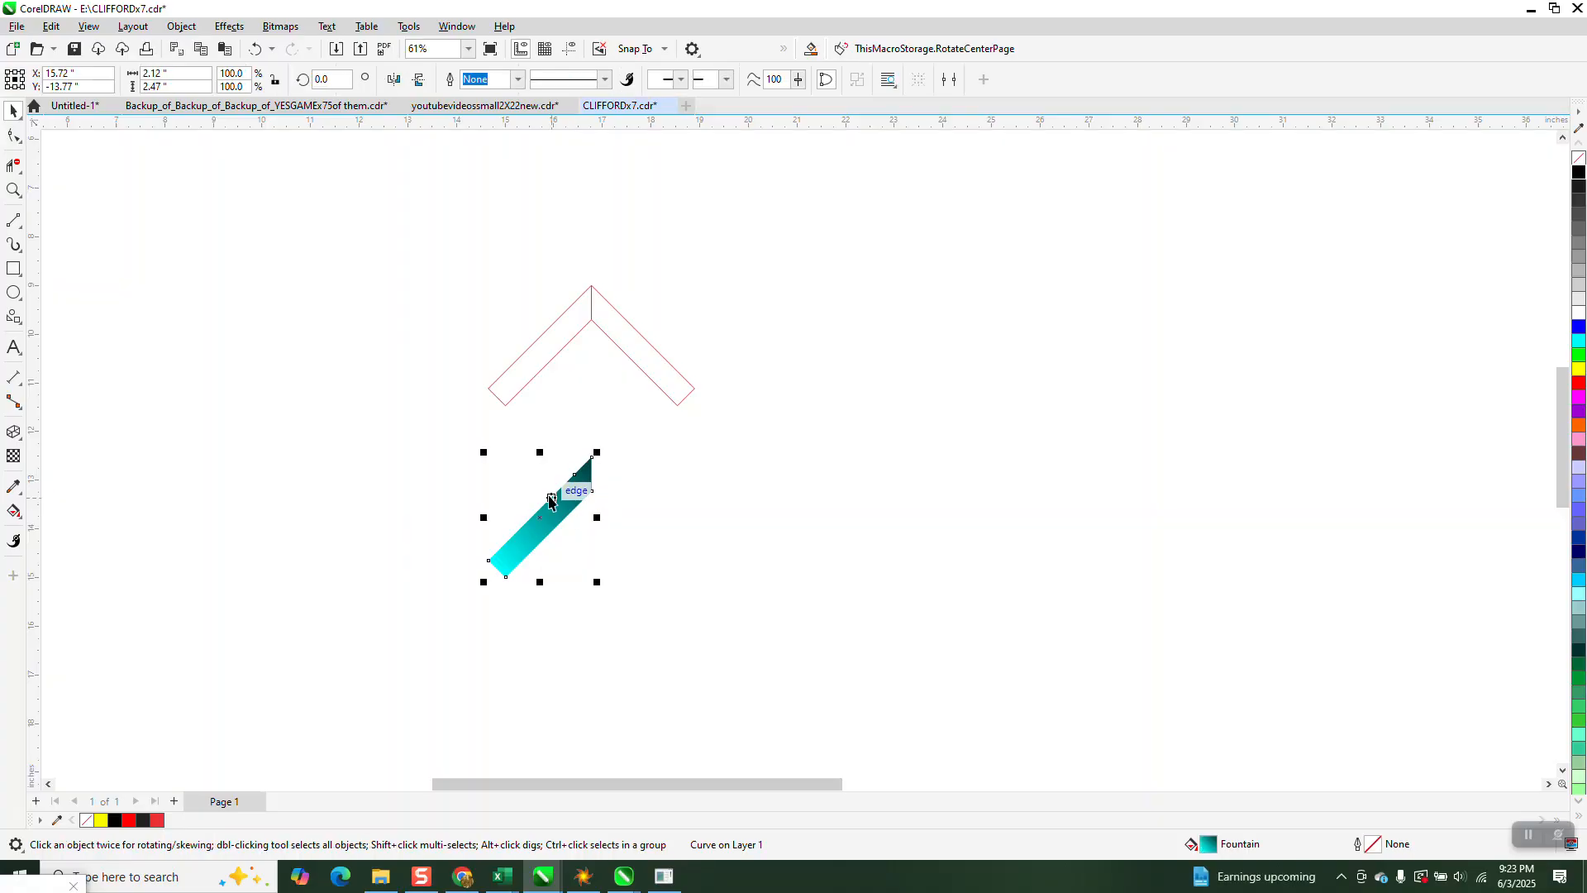
left_click(394, 79)
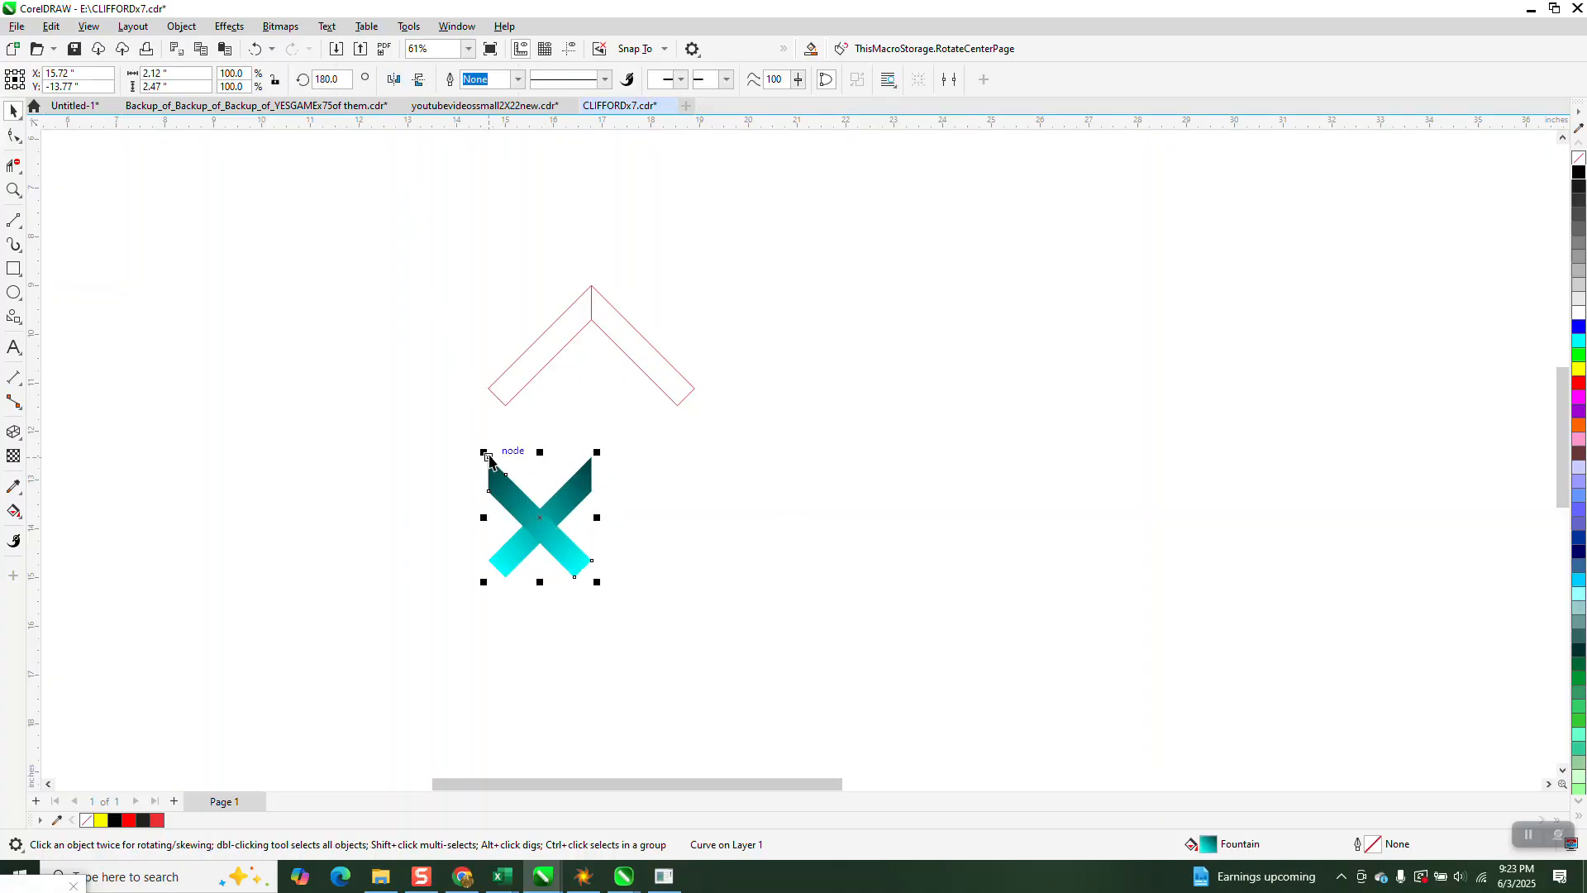
left_click_drag(488, 459, 696, 556)
left_click(13, 190)
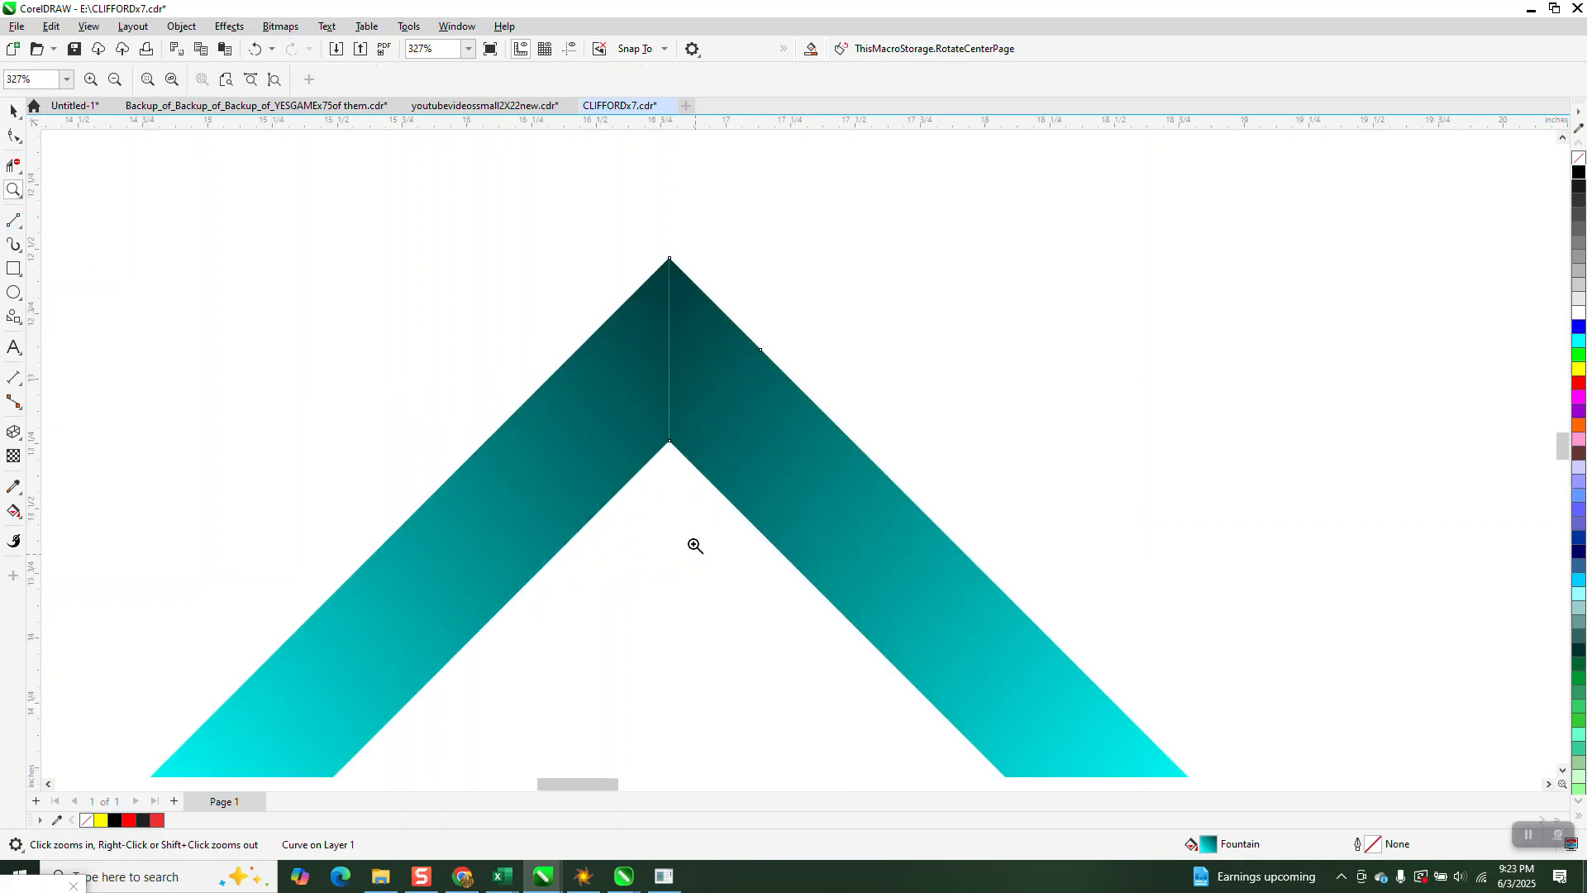
scroll(652, 372, "down", 3)
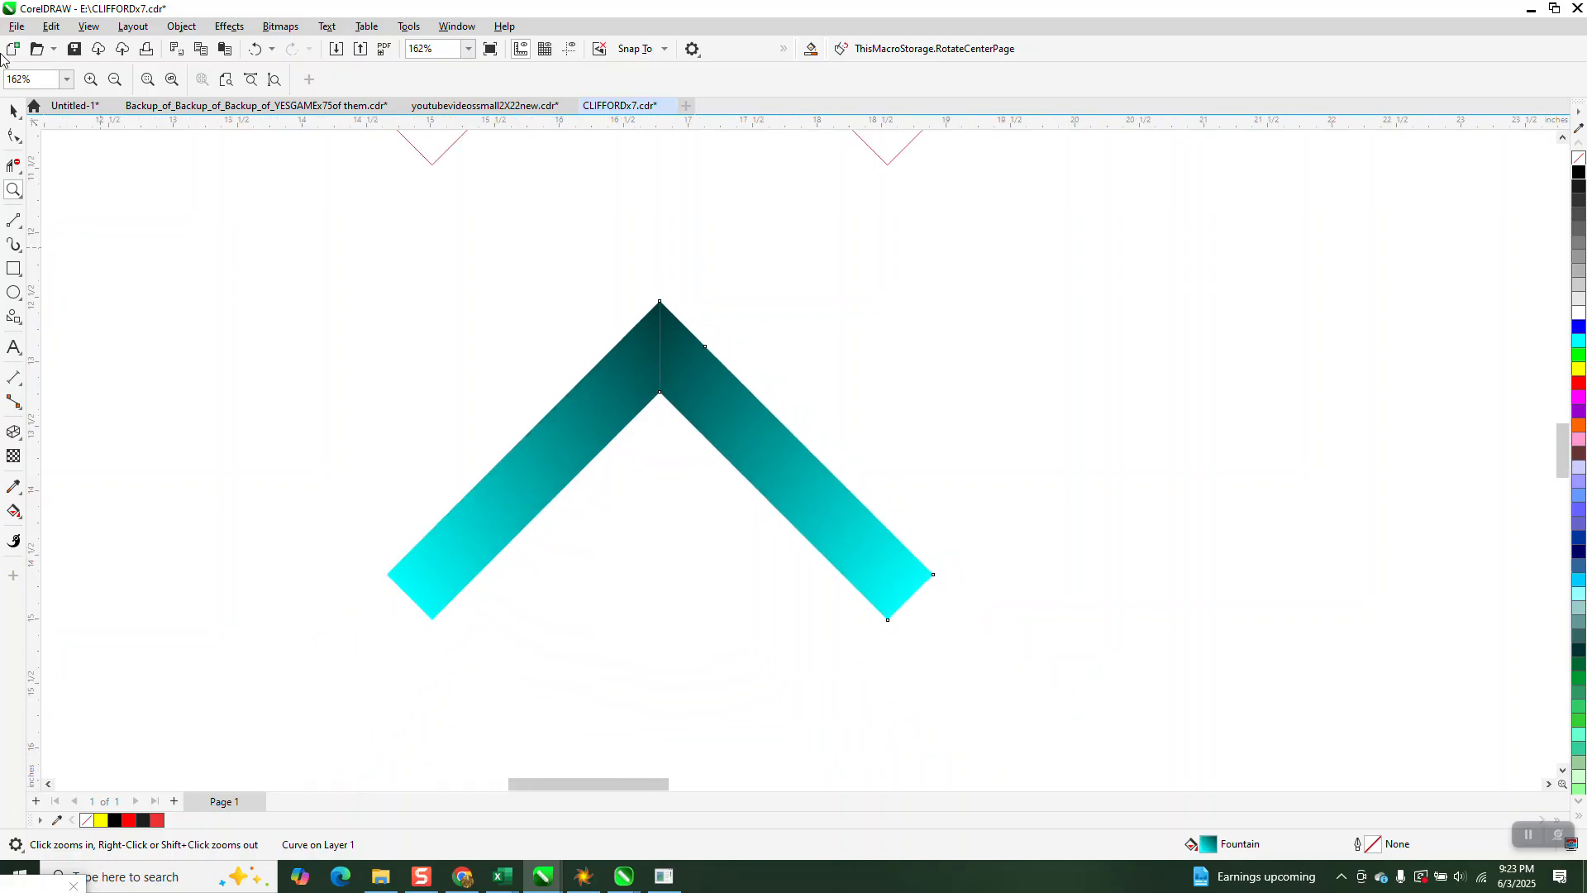
Set the nudge distance to .001 inch and nudge the right half against the left half to close the hairline seam.
left_click(13, 110)
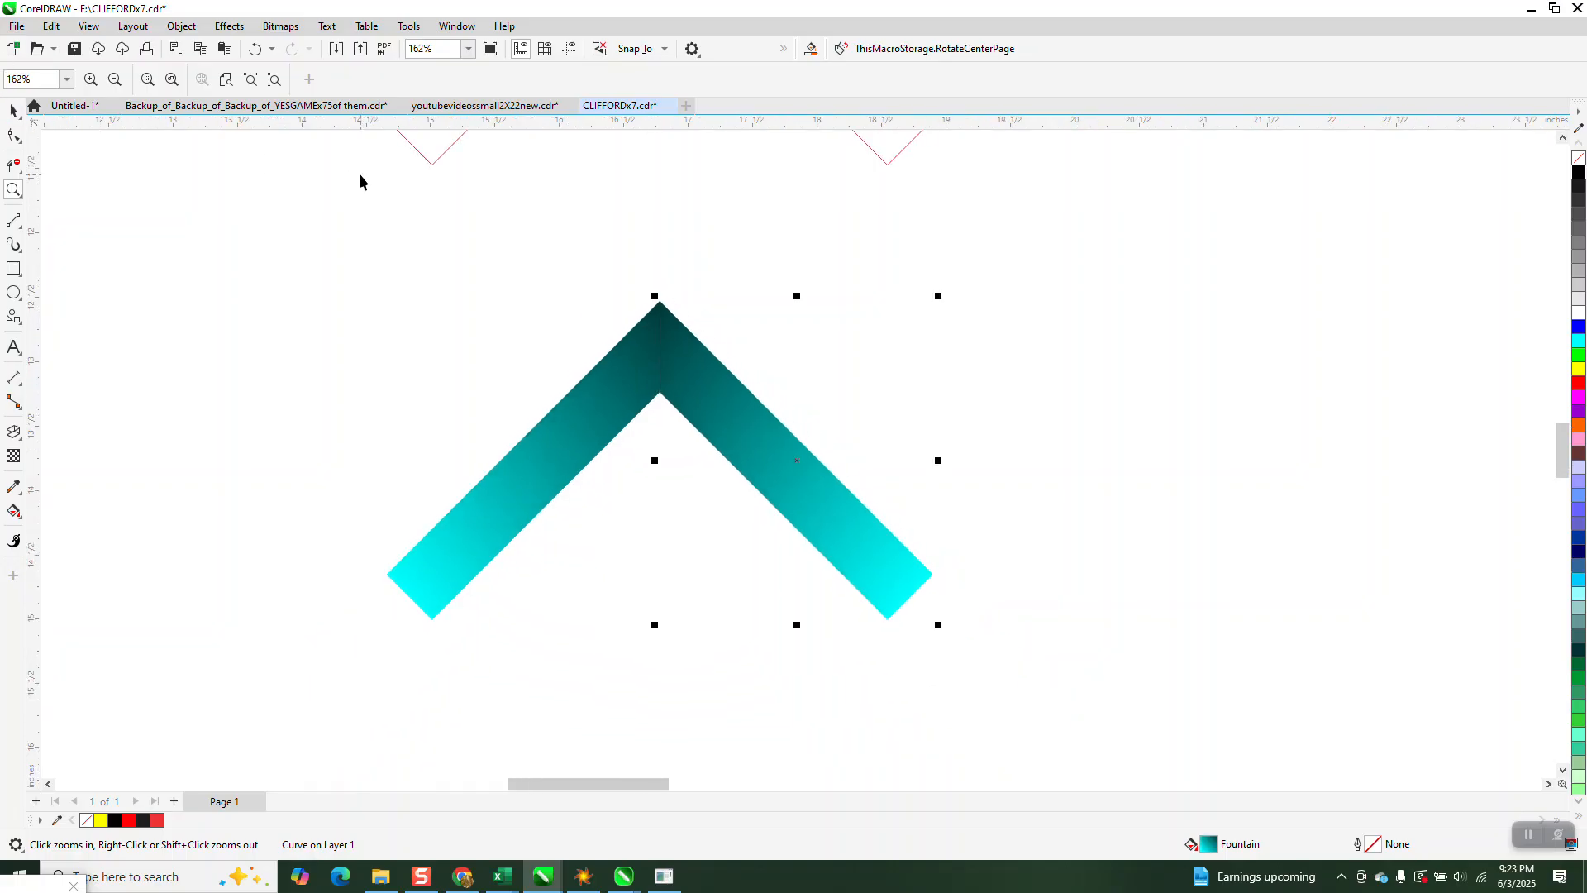
scroll(790, 341, "down", 1)
left_click(808, 338)
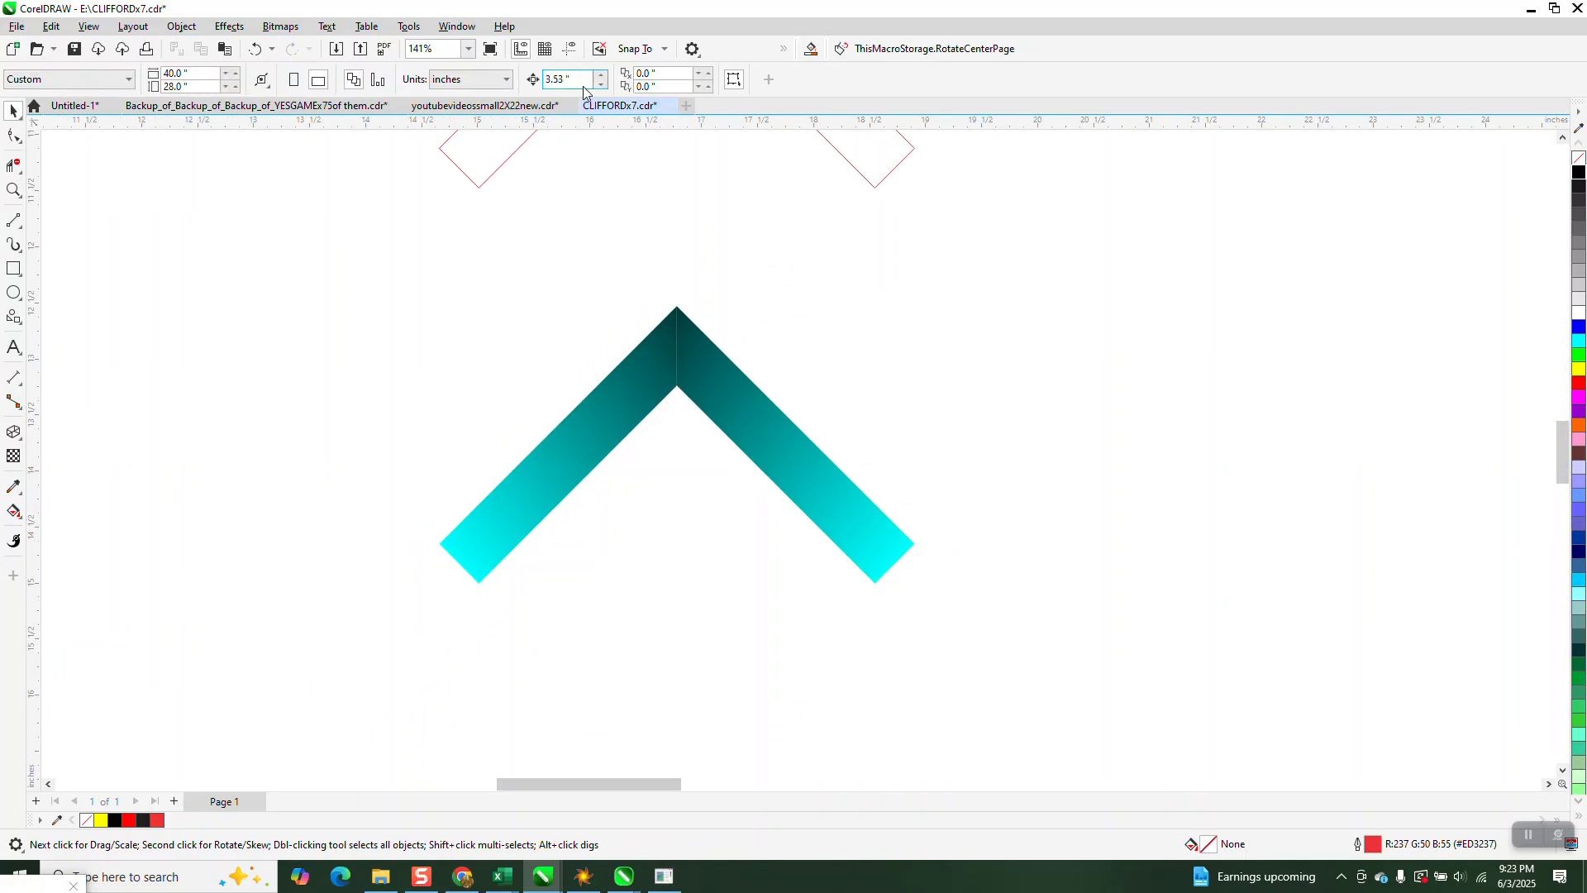
left_click_drag(584, 85, 479, 93)
type(".001")
left_click(765, 474)
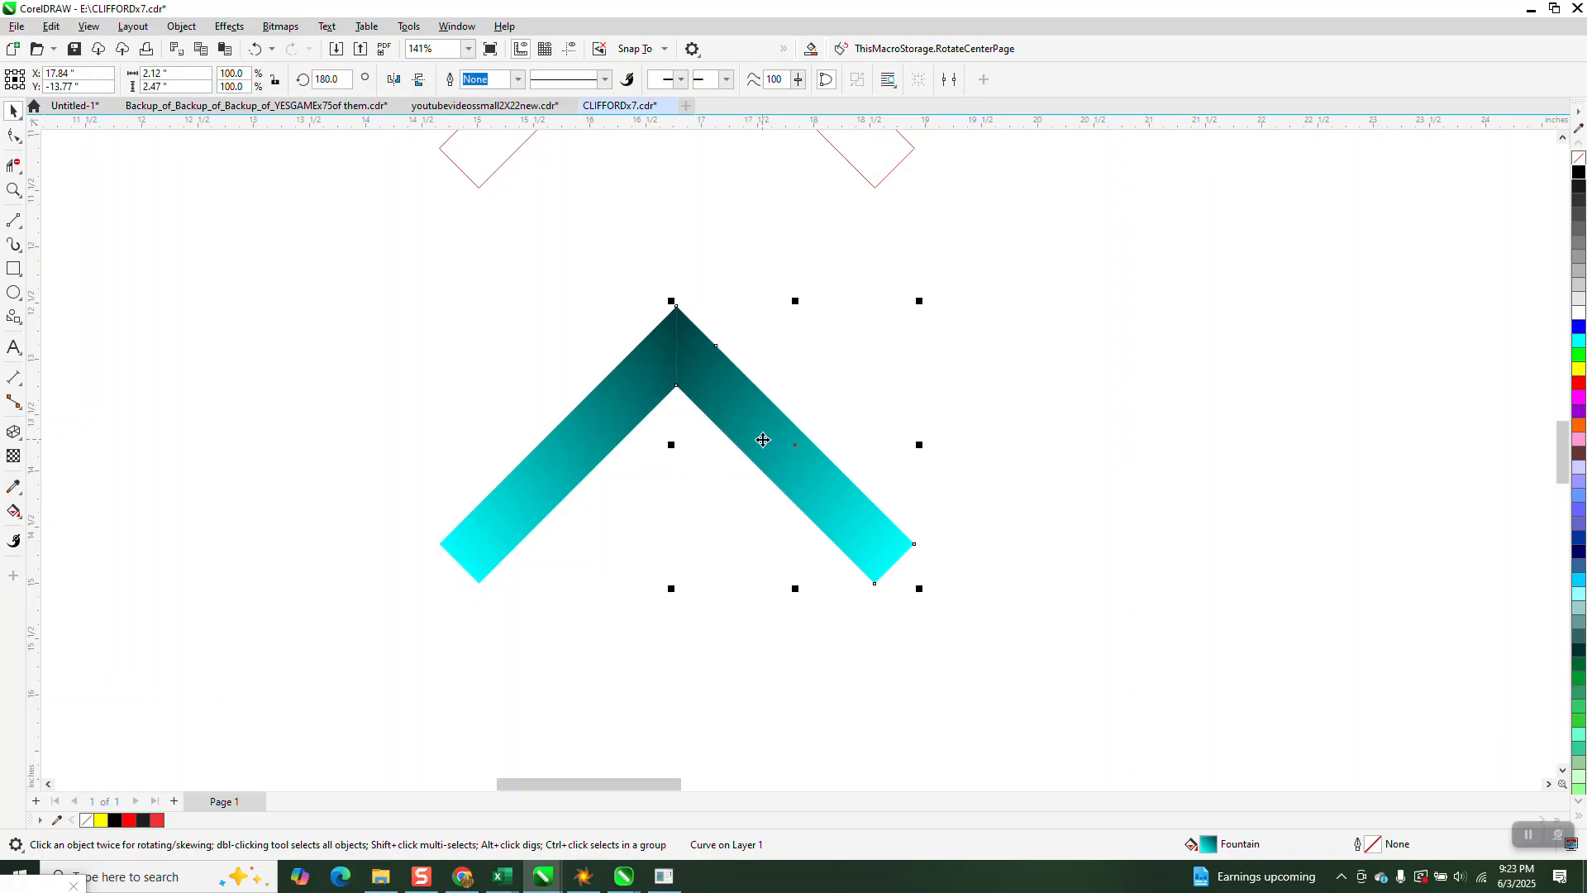
left_click(14, 191)
left_click_drag(638, 273, 738, 410)
right_click(574, 269)
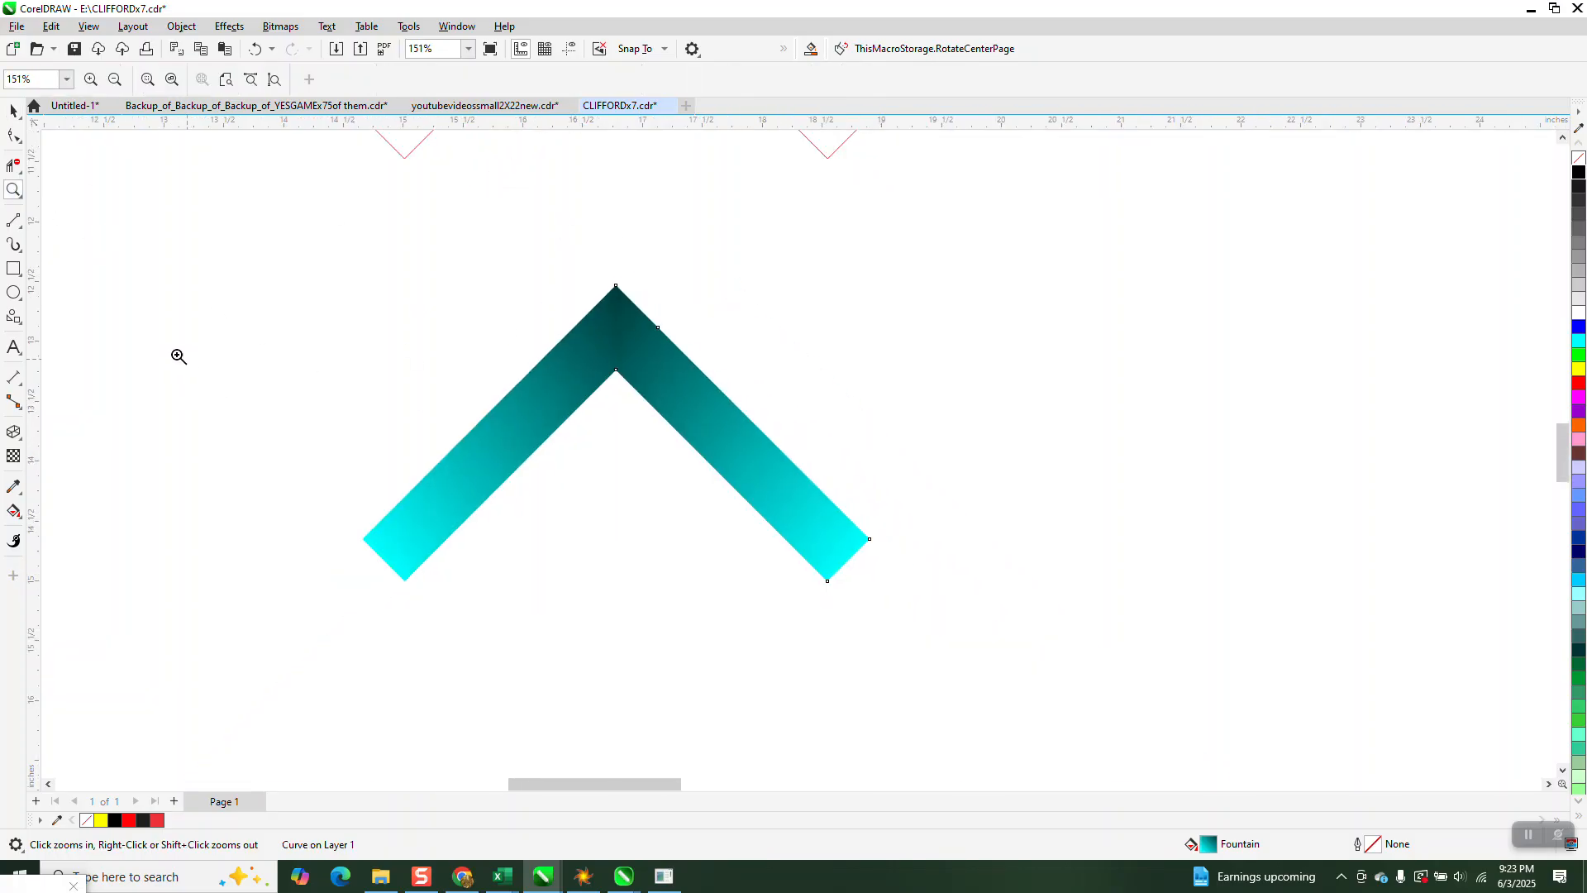
left_click(12, 111)
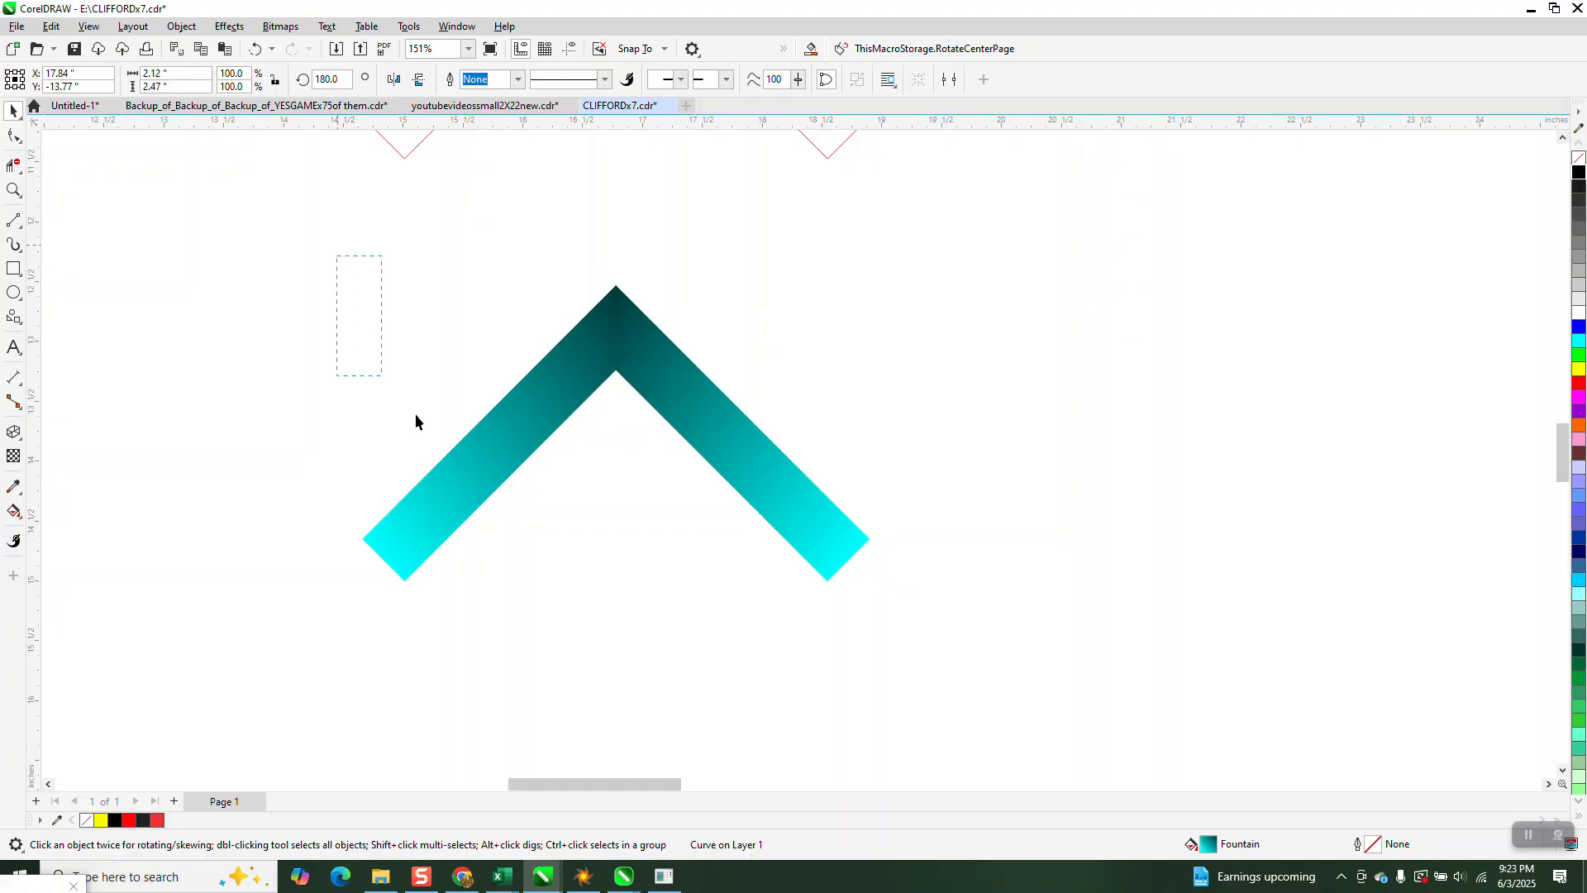
Clone the left chevron half and move the clone 6 inches to the right using a 2-inch nudge distance.
left_click_drag(416, 421, 964, 667)
left_click(927, 430)
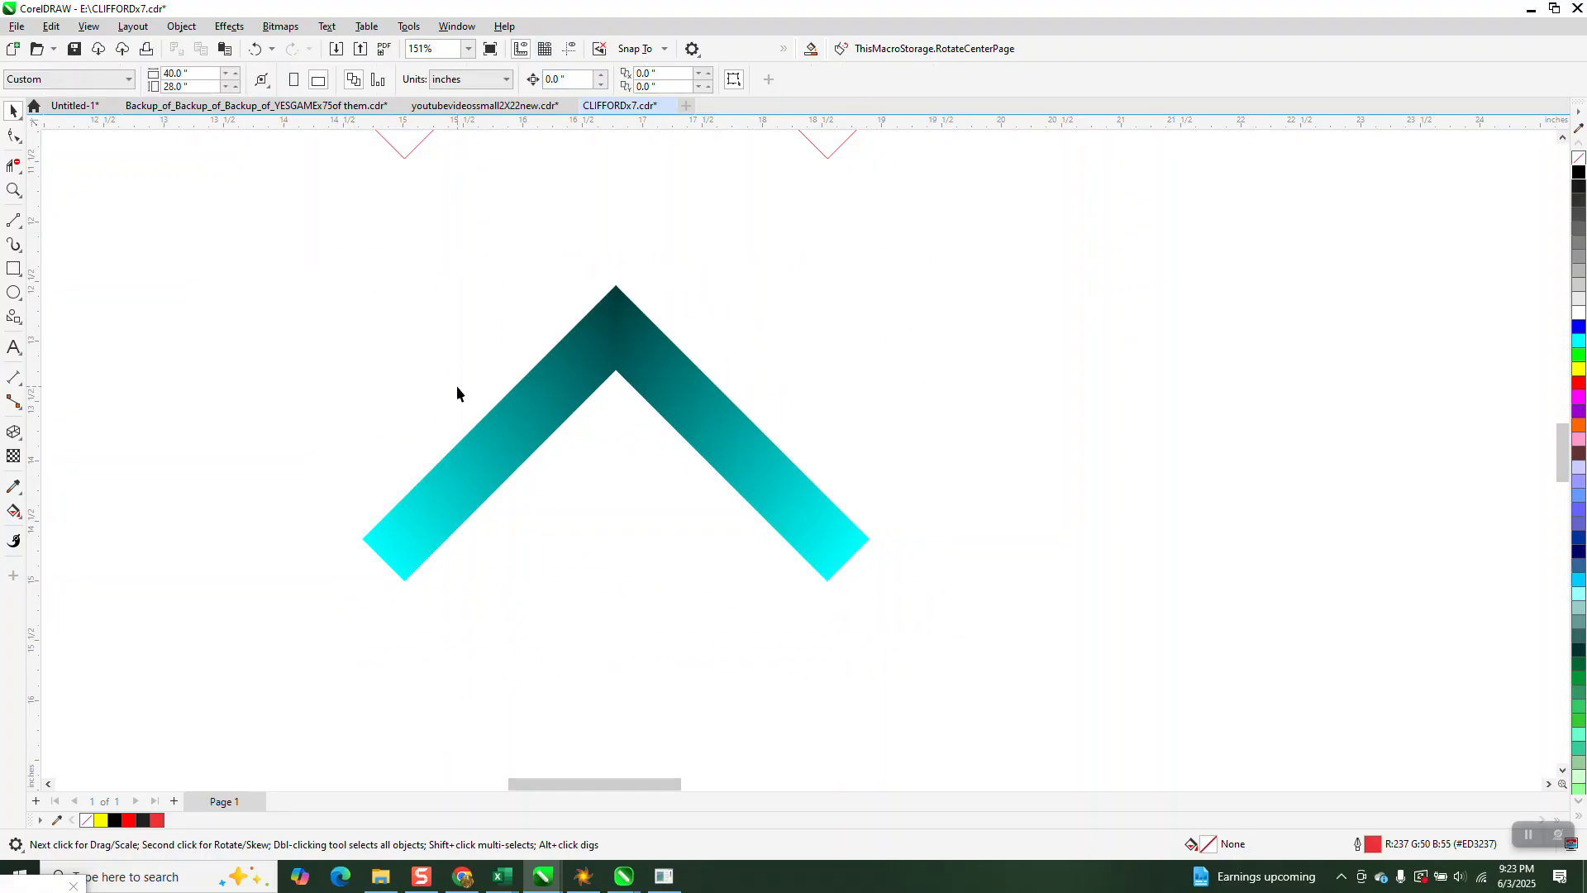
left_click(491, 468)
left_click(51, 25)
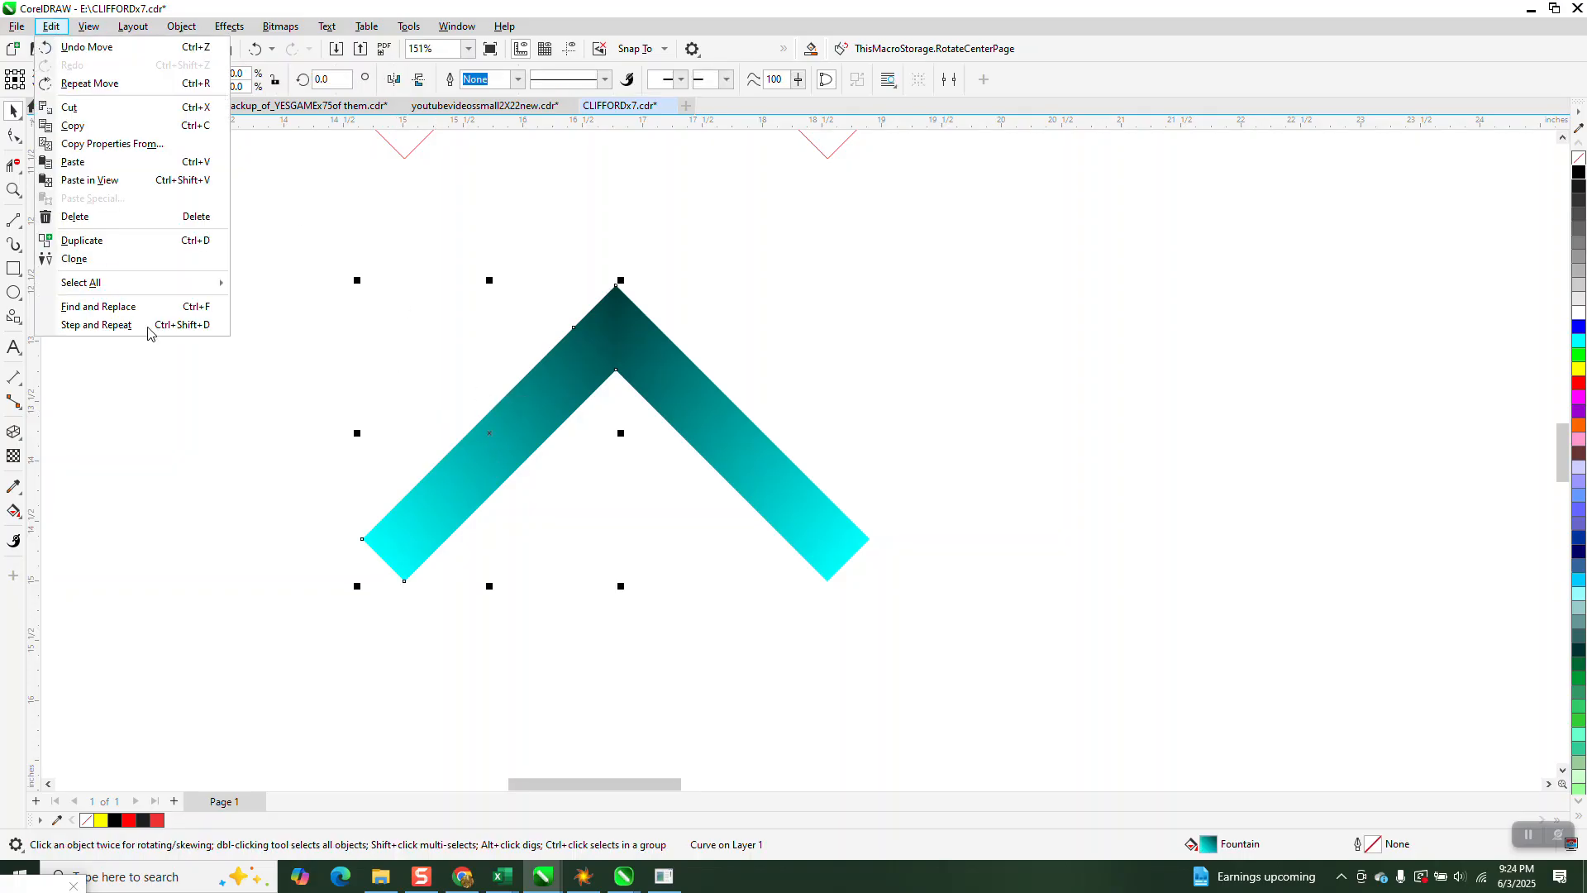
left_click(108, 259)
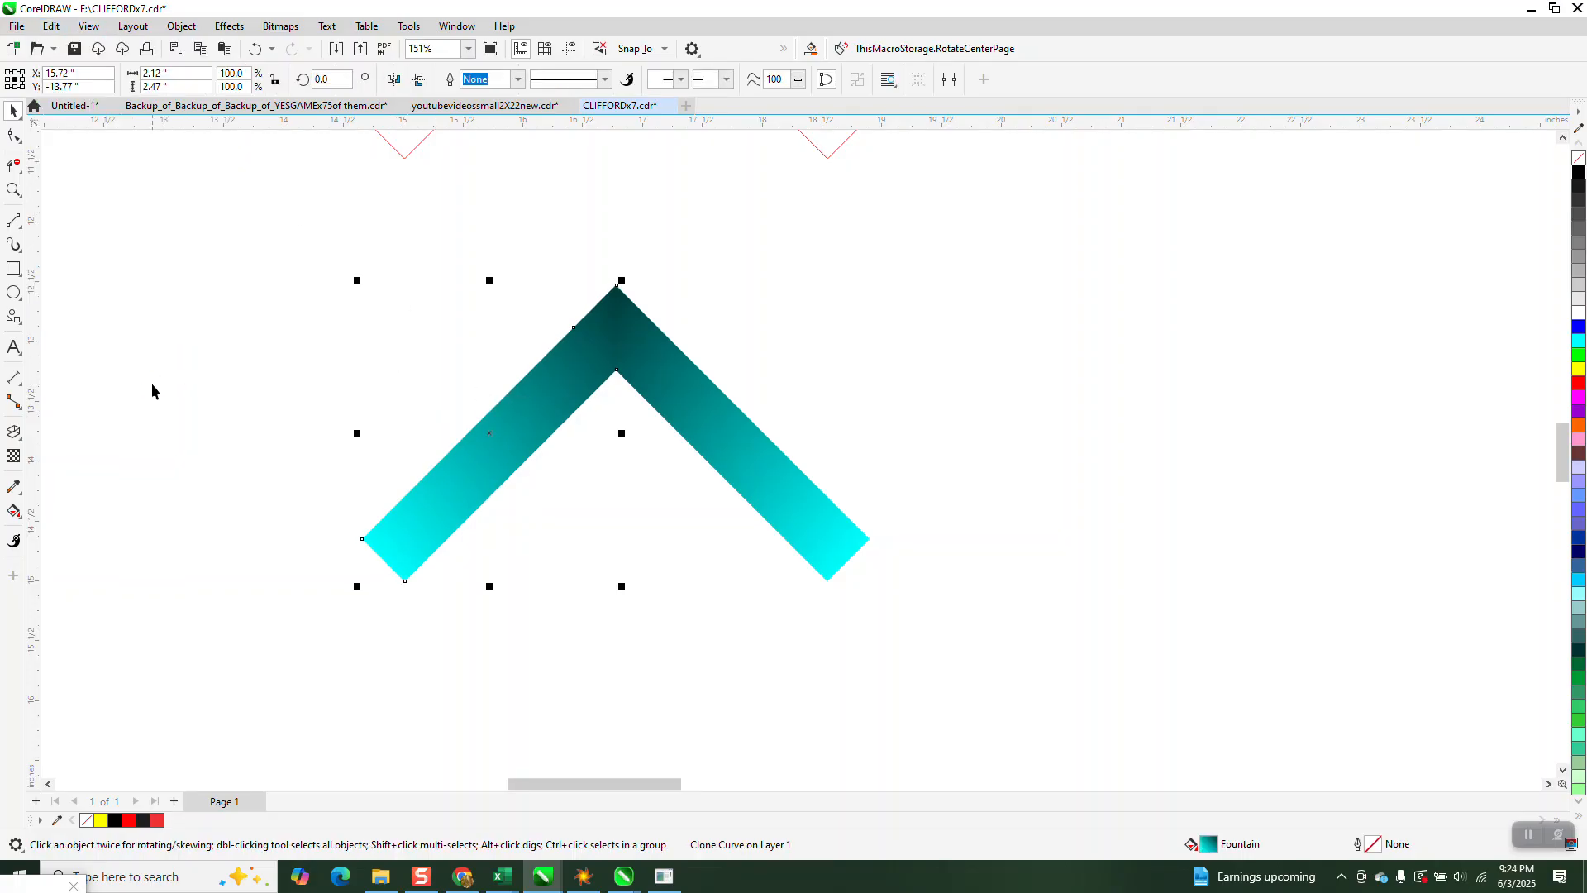
left_click(653, 263)
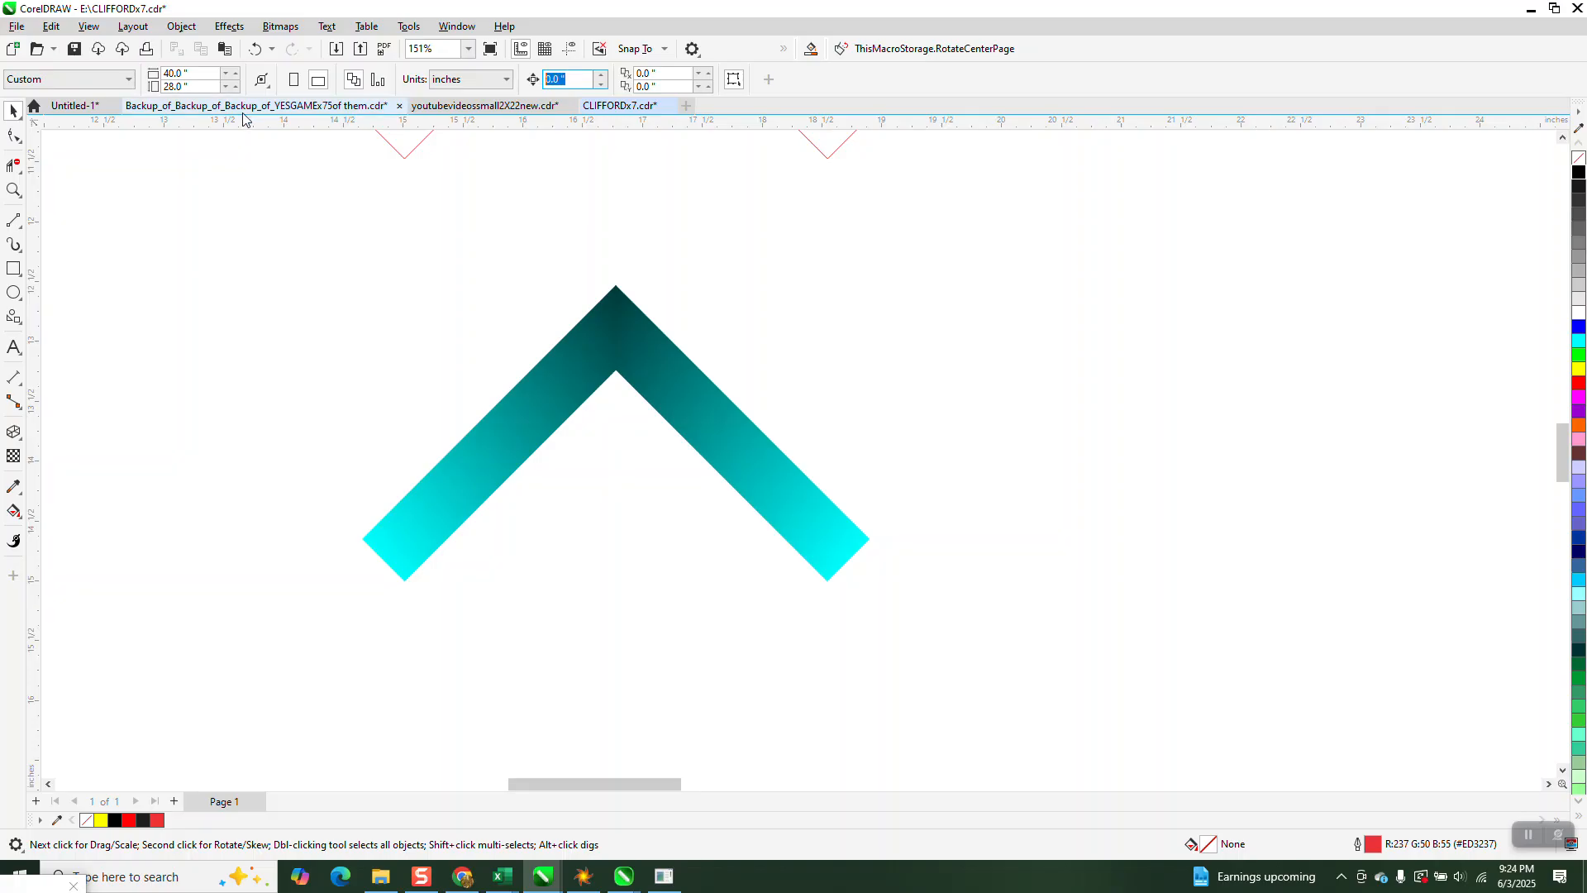
type("2")
left_click(515, 412)
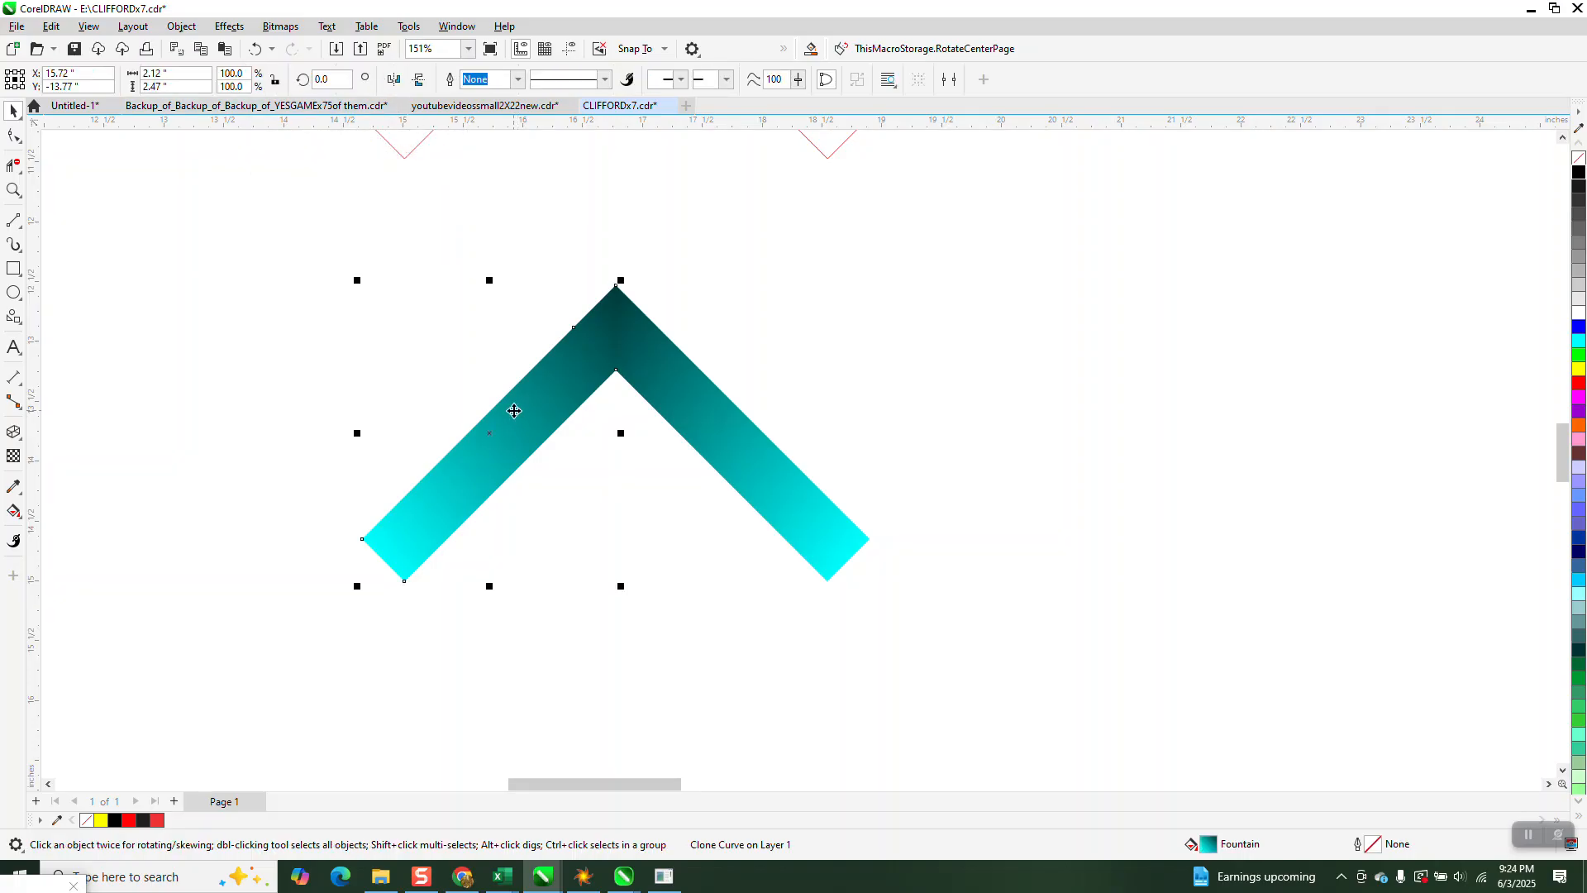
key("Right")
key("Right")
key("Right")
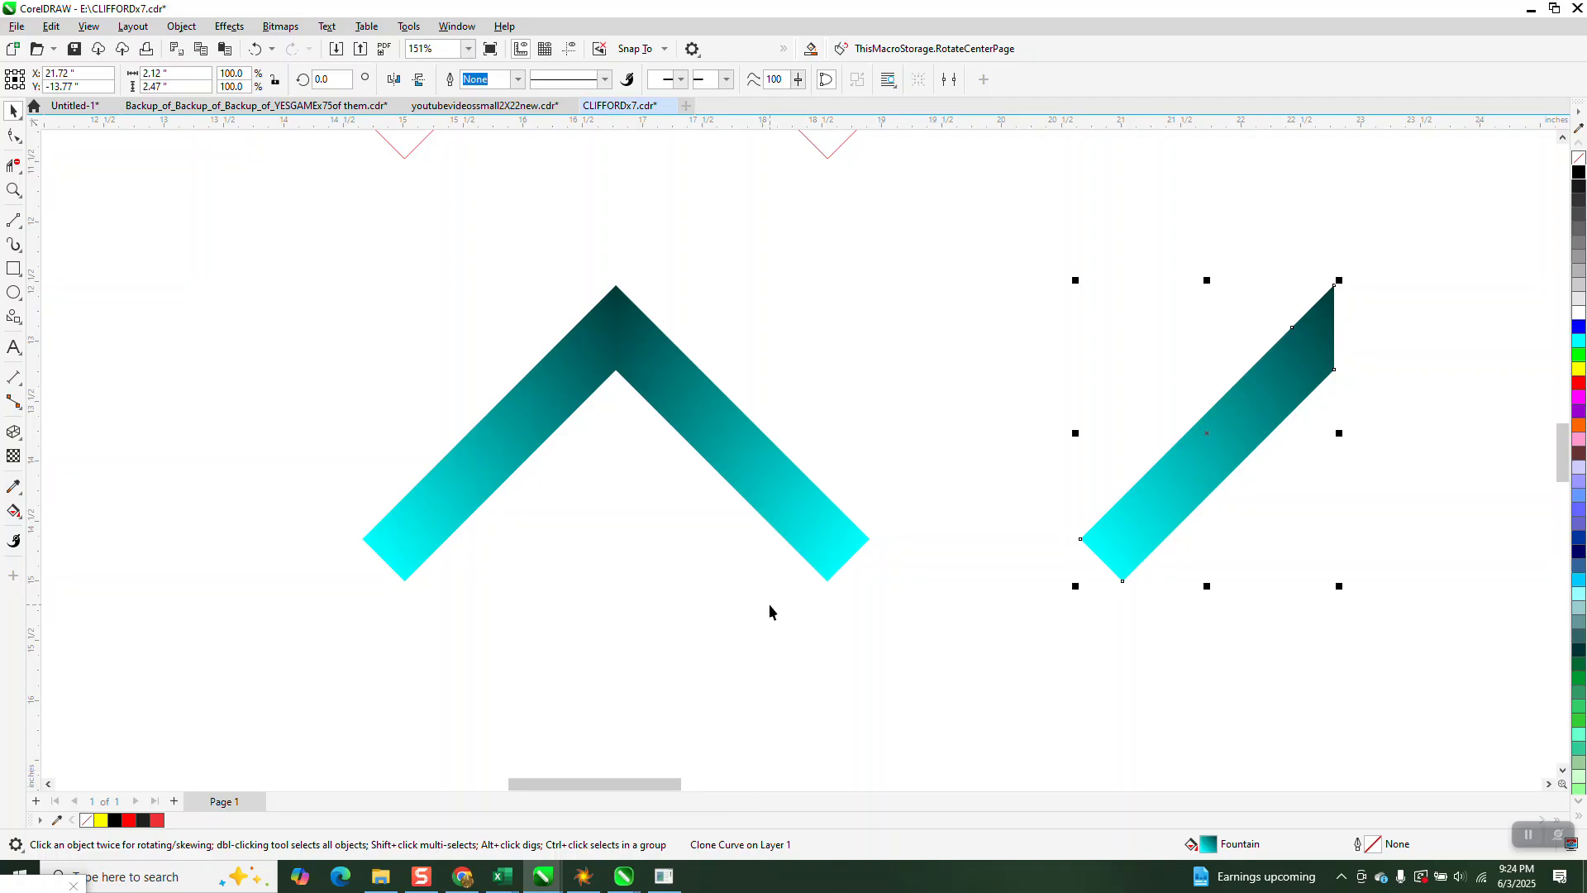
left_click(818, 521)
key("Right")
key("Right")
key("Right")
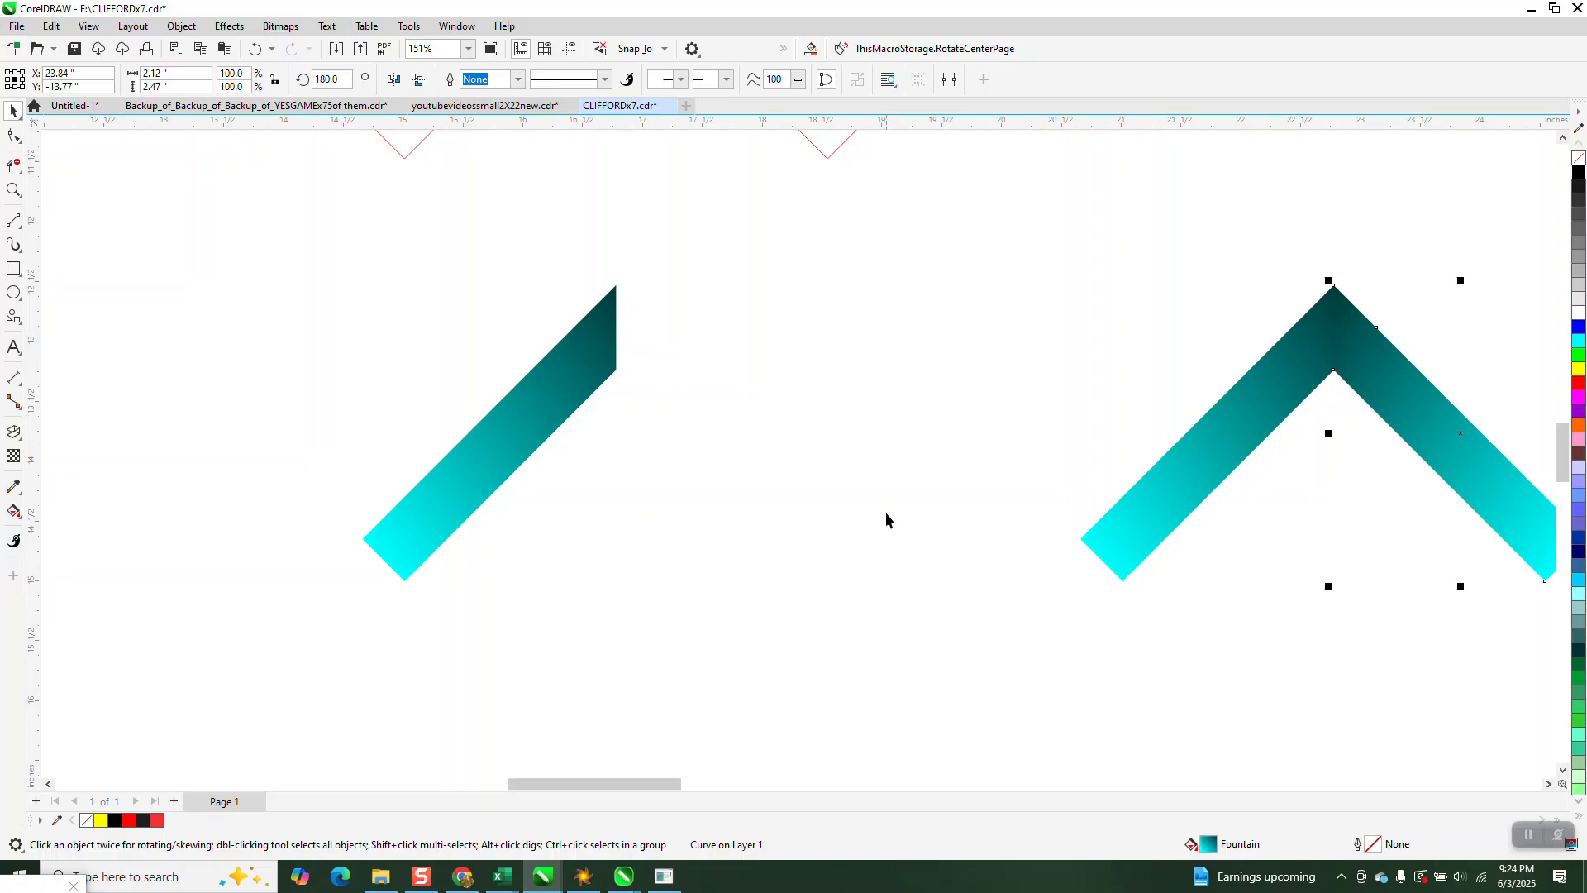
key("Left")
key("Left")
key("Left")
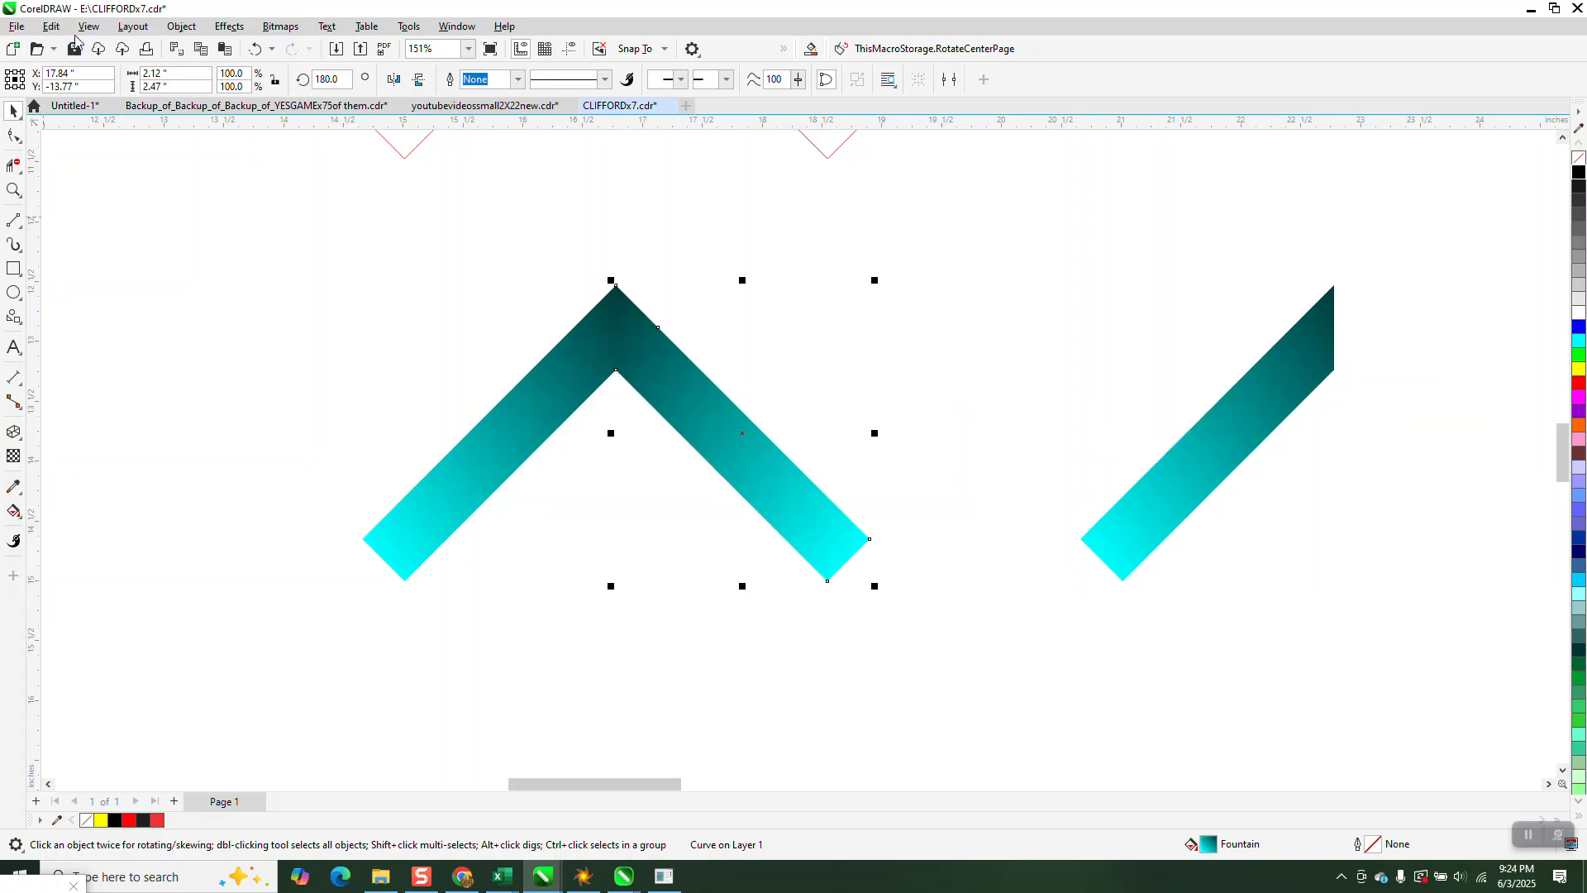
Clone the right chevron half and move the clone 6 inches to the right to complete the cloned chevron.
left_click(55, 26)
left_click(76, 258)
key("Right")
key("Right")
key("Right")
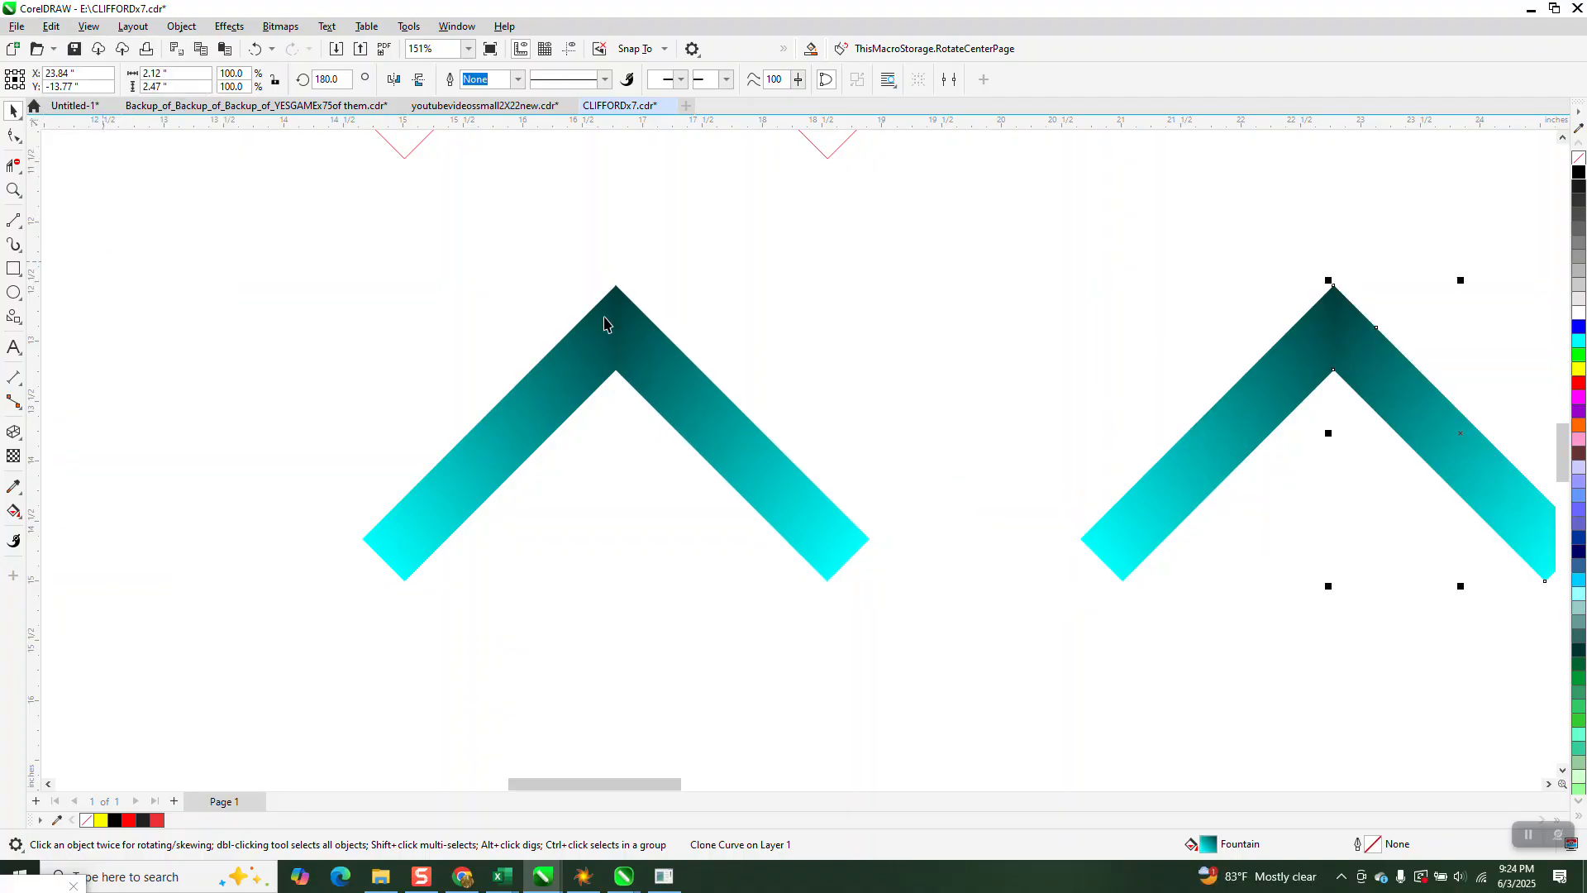
left_click(813, 515)
scroll(503, 646, "down", 3)
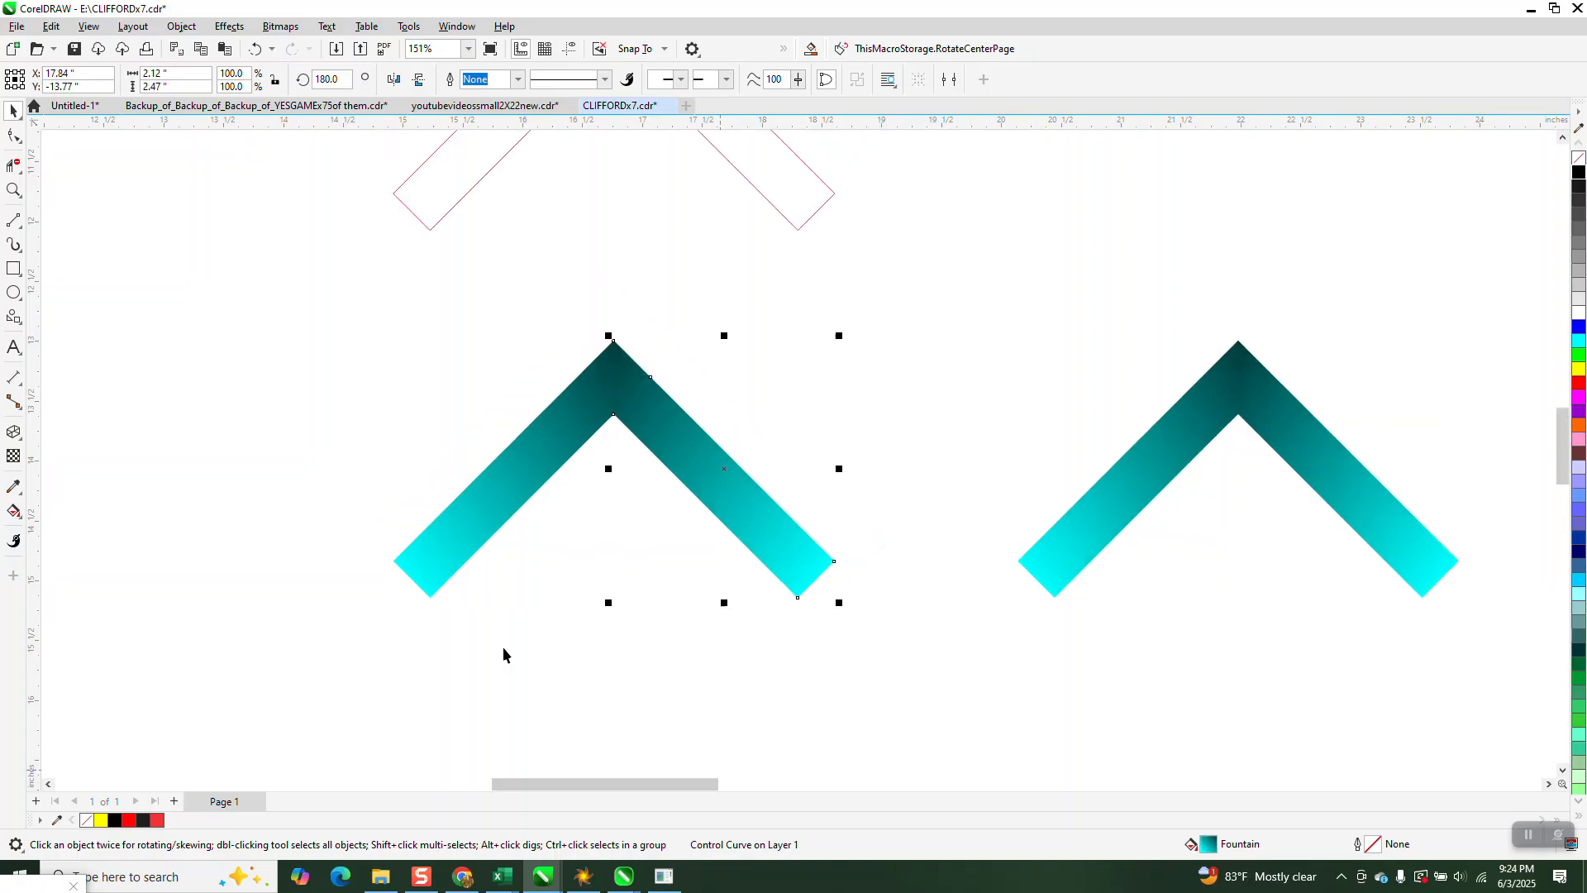
Set the nudge distance to .71 inch and place a duplicate of the cloned chevron one nudge straight down.
left_click(787, 339)
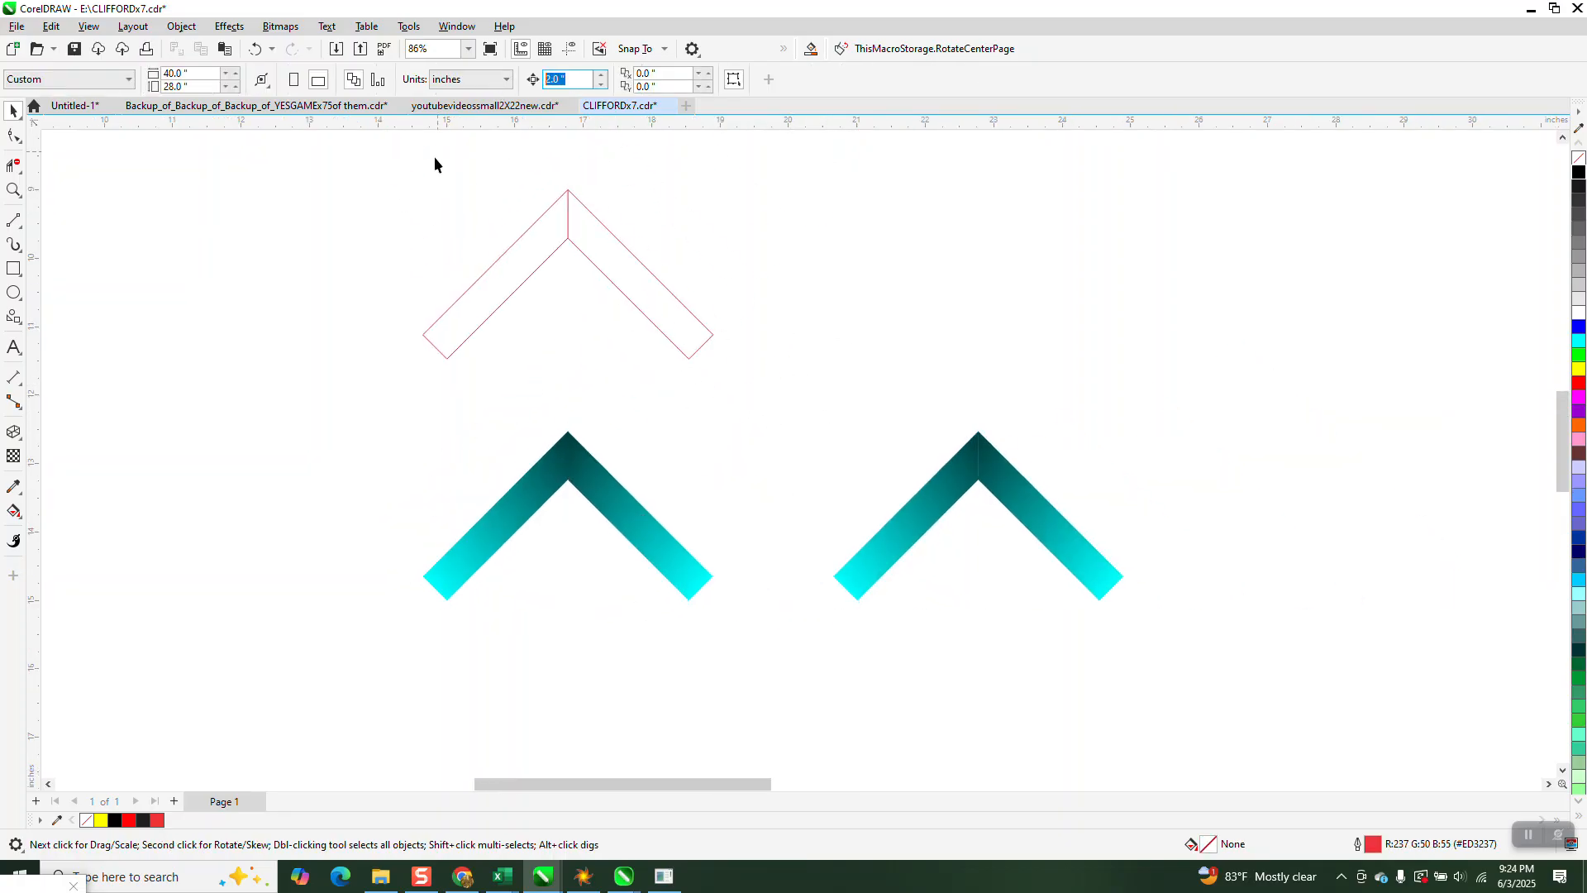
type(".71")
key("Return")
left_click_drag(802, 398, 1213, 639)
key("ctrl+d")
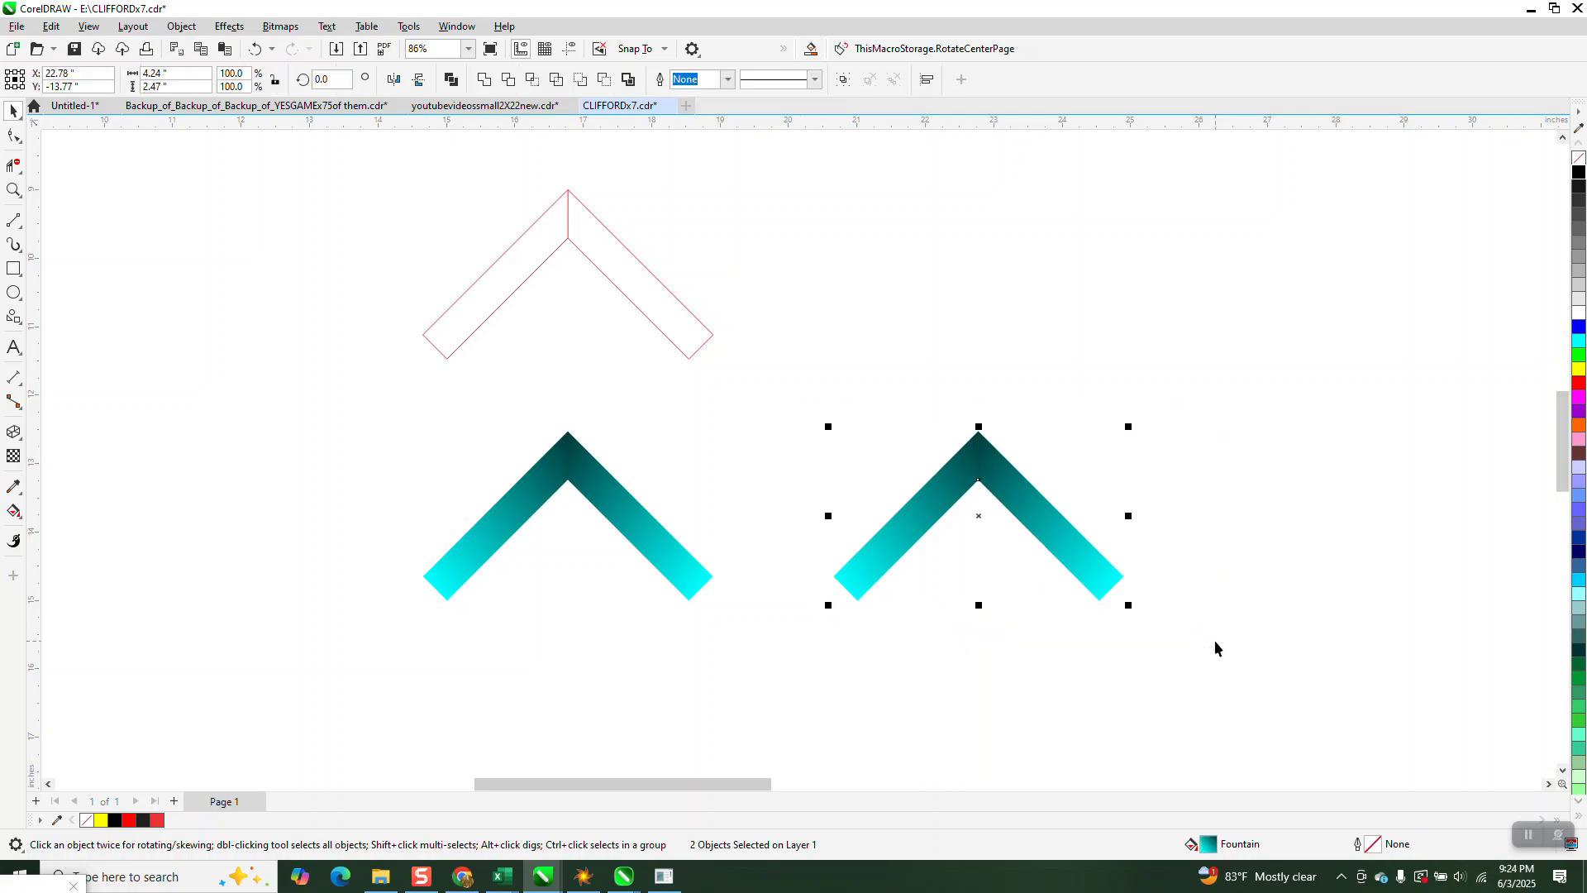
key("Down")
Repeat the duplication downward at the same 0.71-inch spacing until the column holds 15 chevrons.
scroll(969, 195, "down", 2)
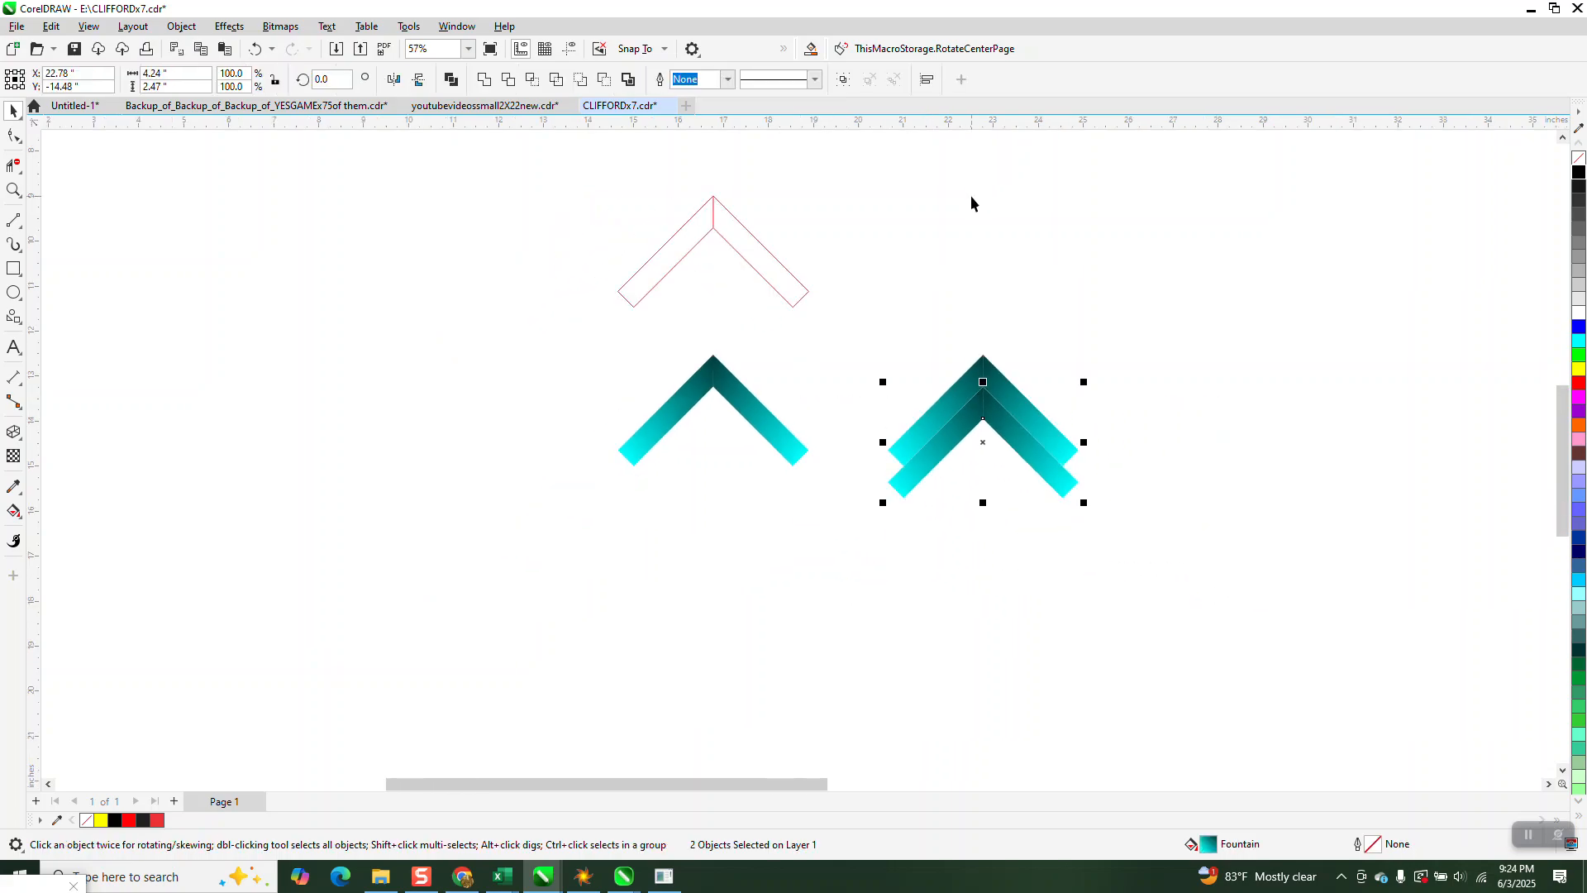
key("ctrl+d")
key("ctrl+d")
key("ctrl+d")
key("ctrl+d")
key("ctrl+d")
key("ctrl+d")
key("ctrl+d")
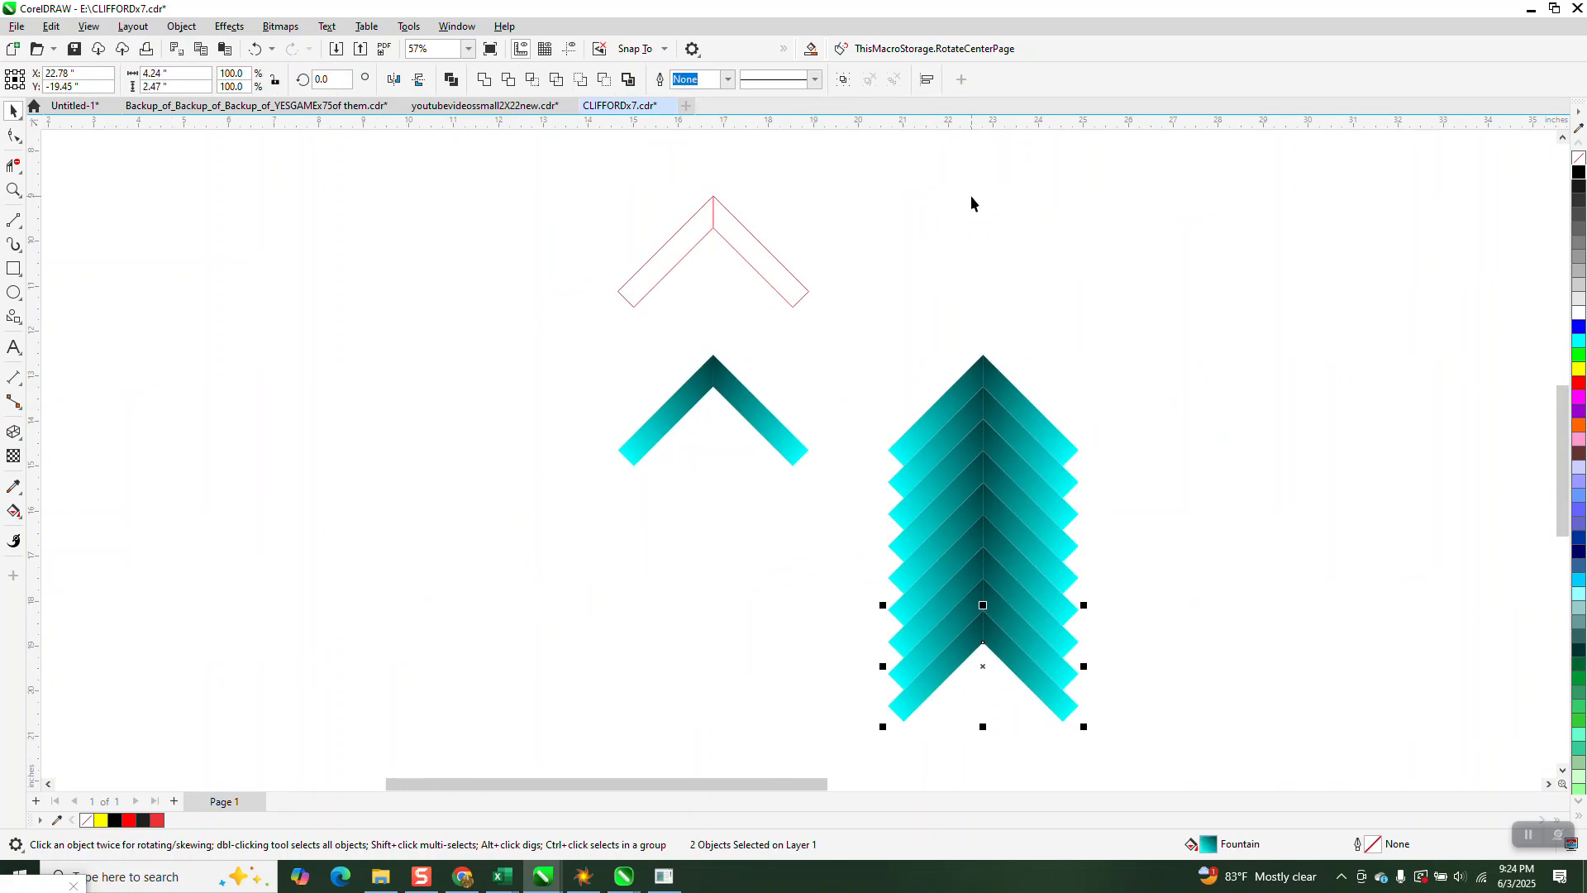
key("ctrl+d")
key("ctrl+d")
key("ctrl+d")
key("ctrl+d")
key("ctrl+d")
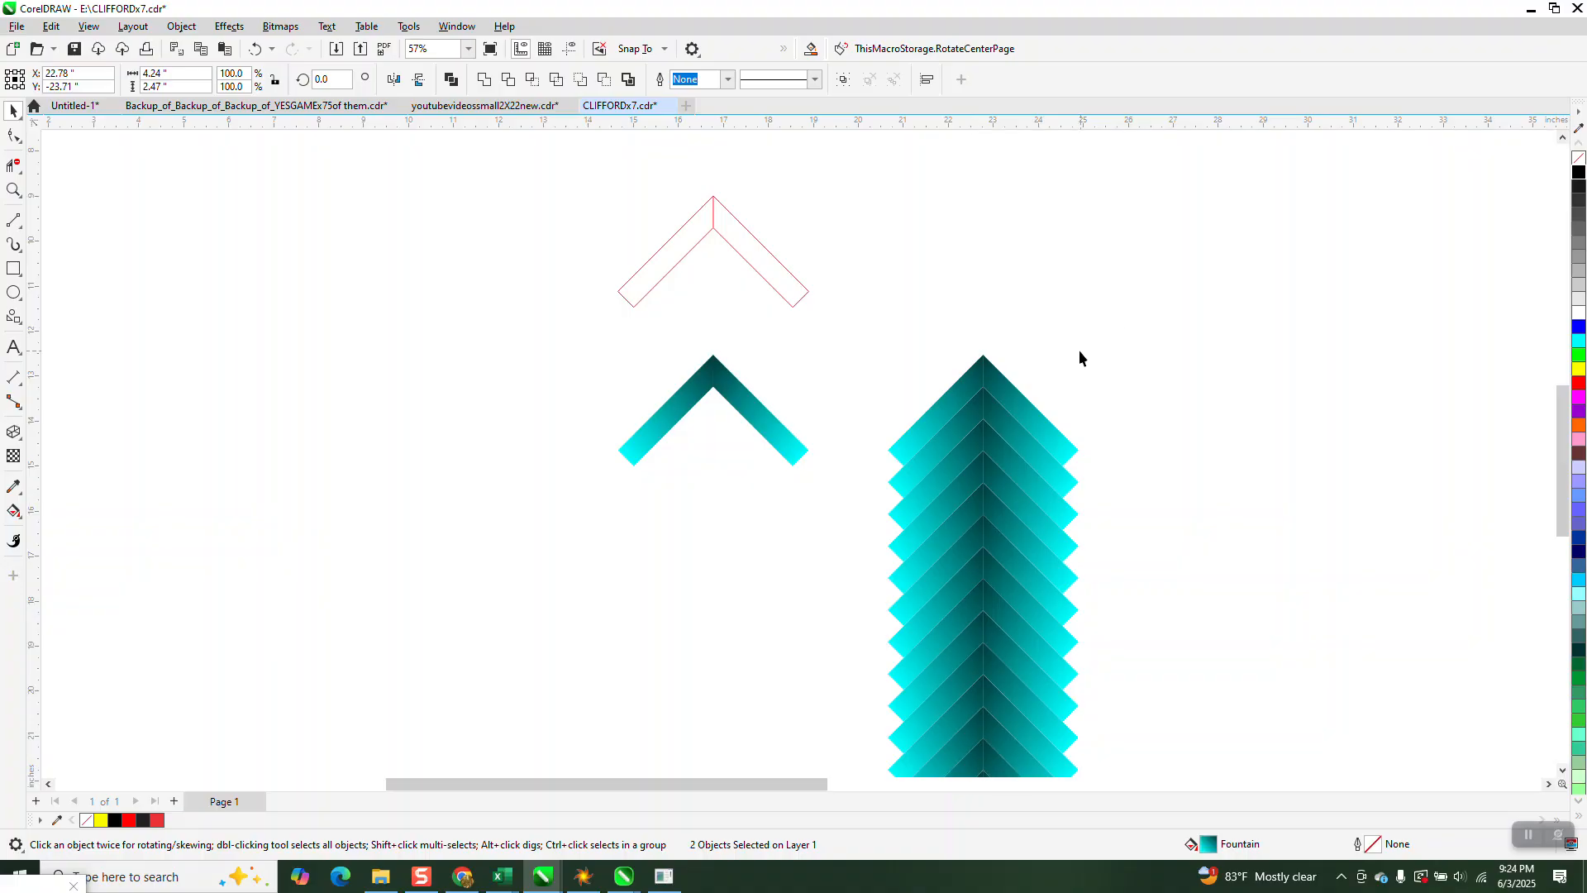
Select the whole column of cloned chevrons and group it.
scroll(1078, 358, "down", 2)
left_click_drag(934, 342, 1147, 725)
key("ctrl+g")
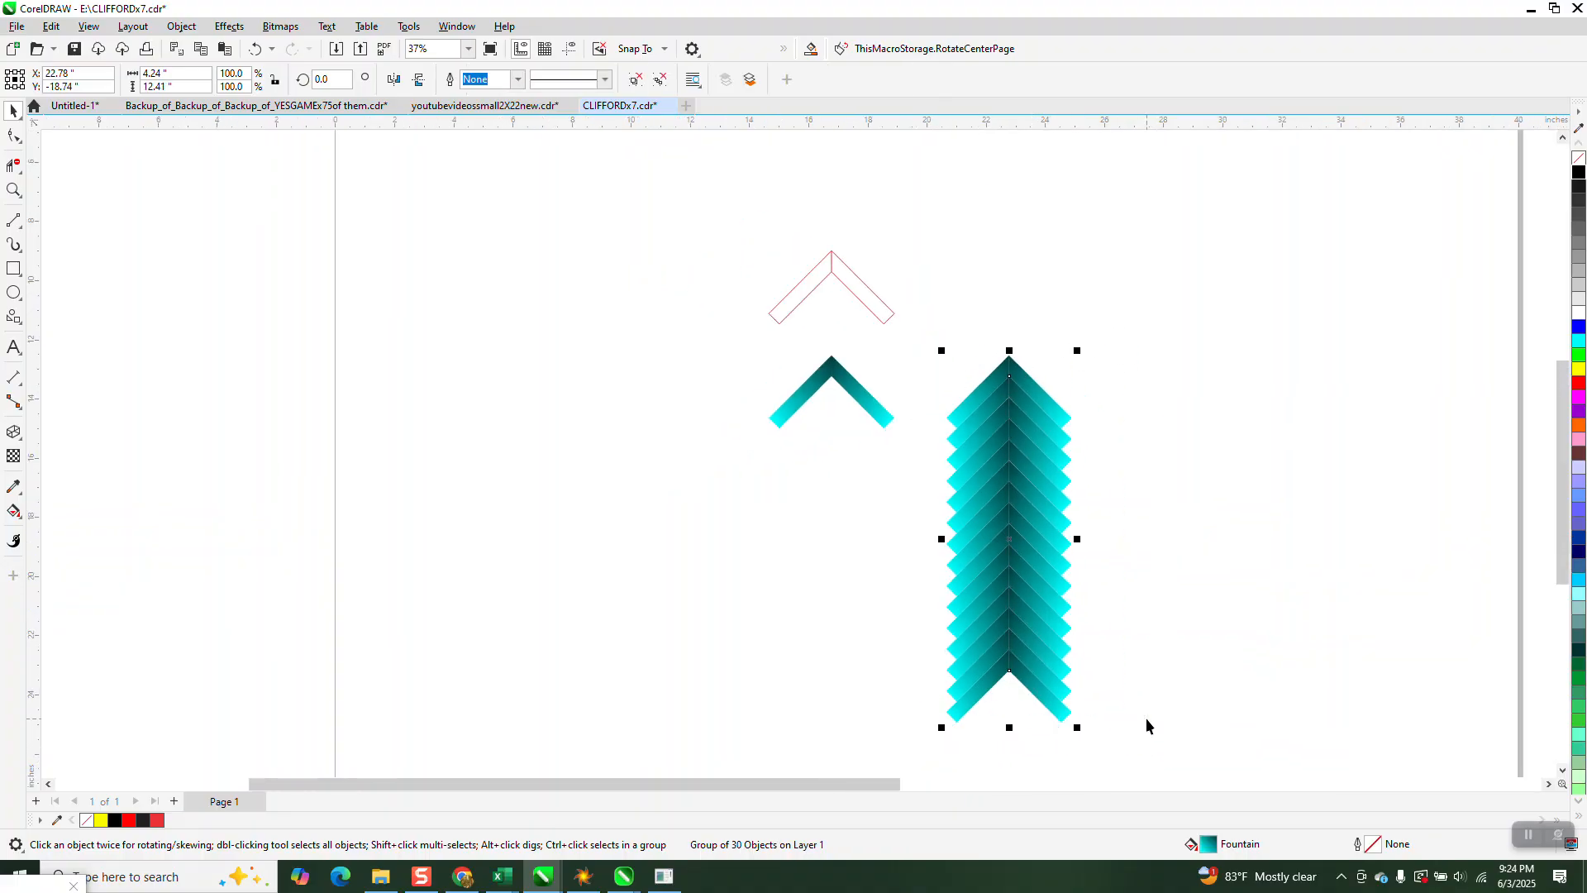
Measure the column's width between two opposite side notches with a parallel dimension and delete the dimension.
left_click(13, 191)
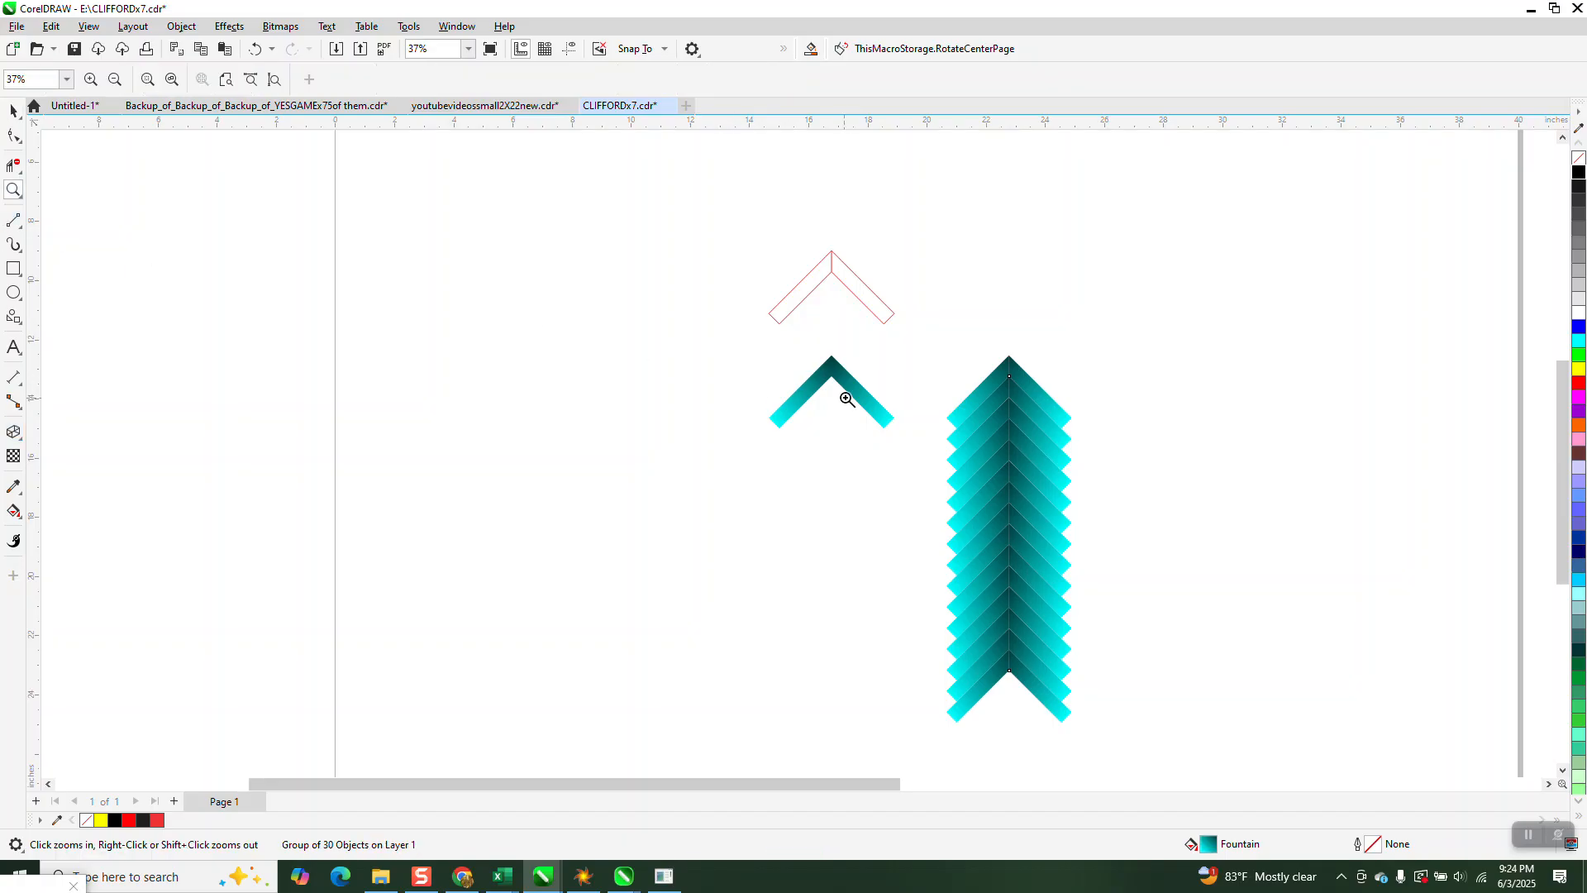
left_click_drag(903, 353, 1148, 485)
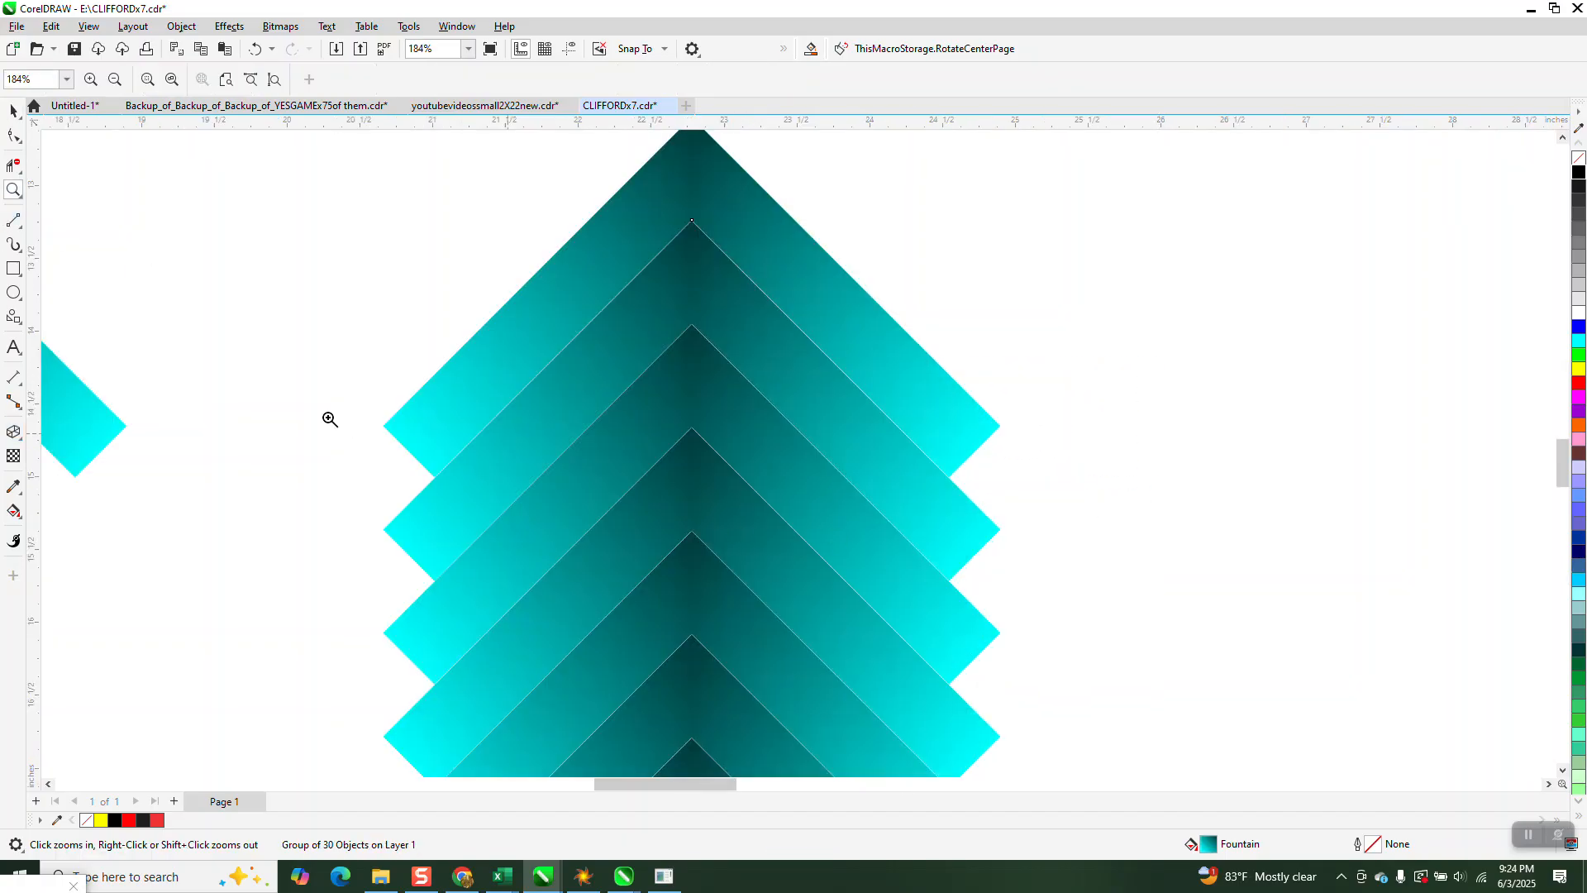
left_click(21, 244)
left_click(20, 385)
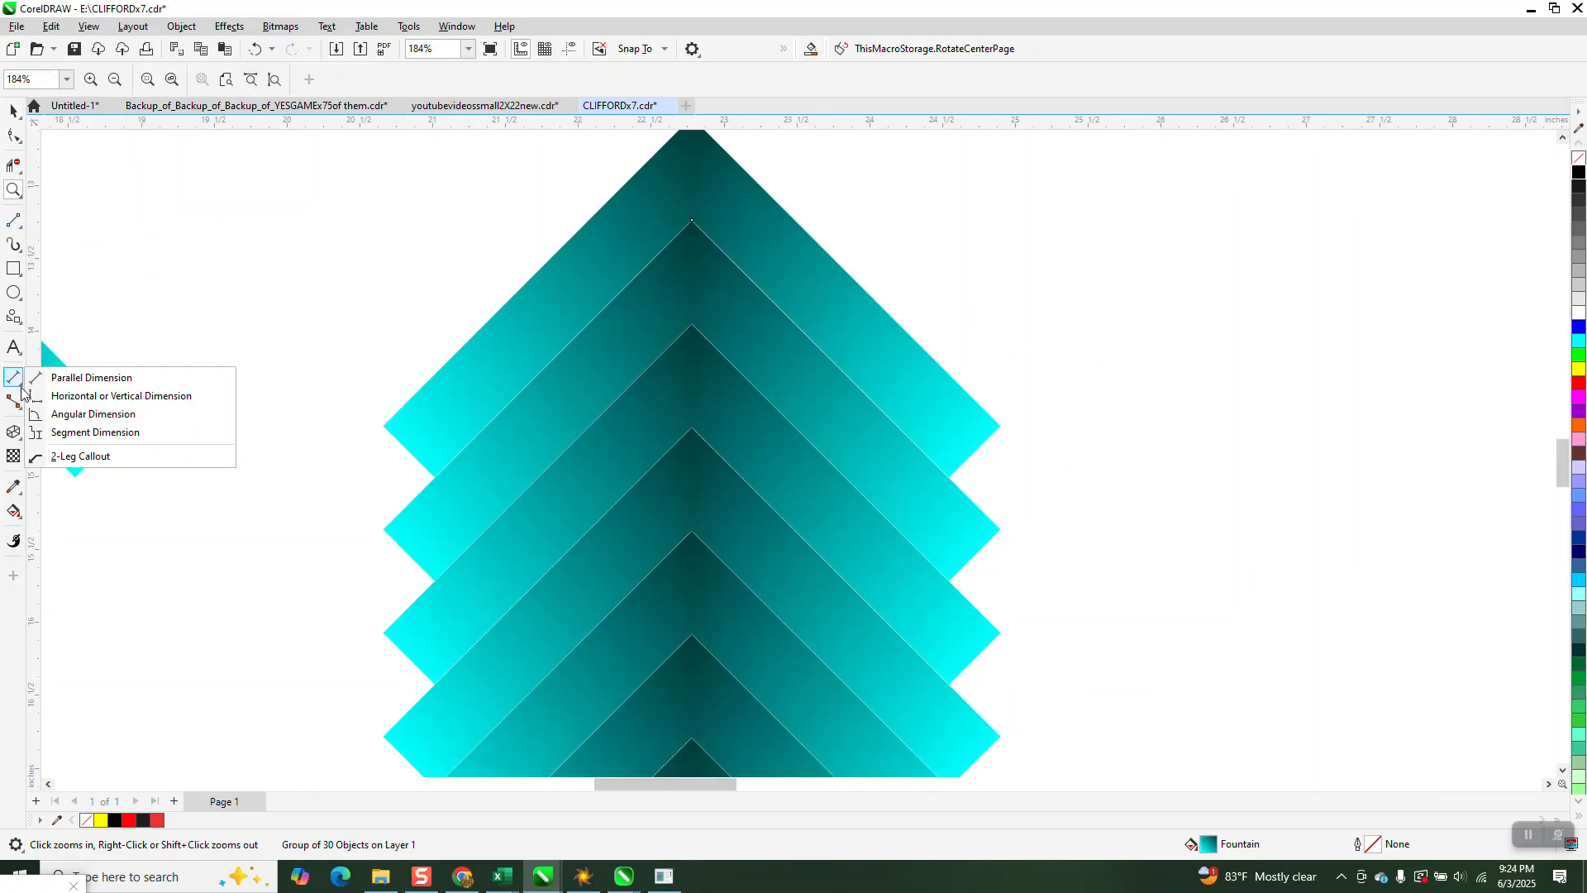
left_click(82, 377)
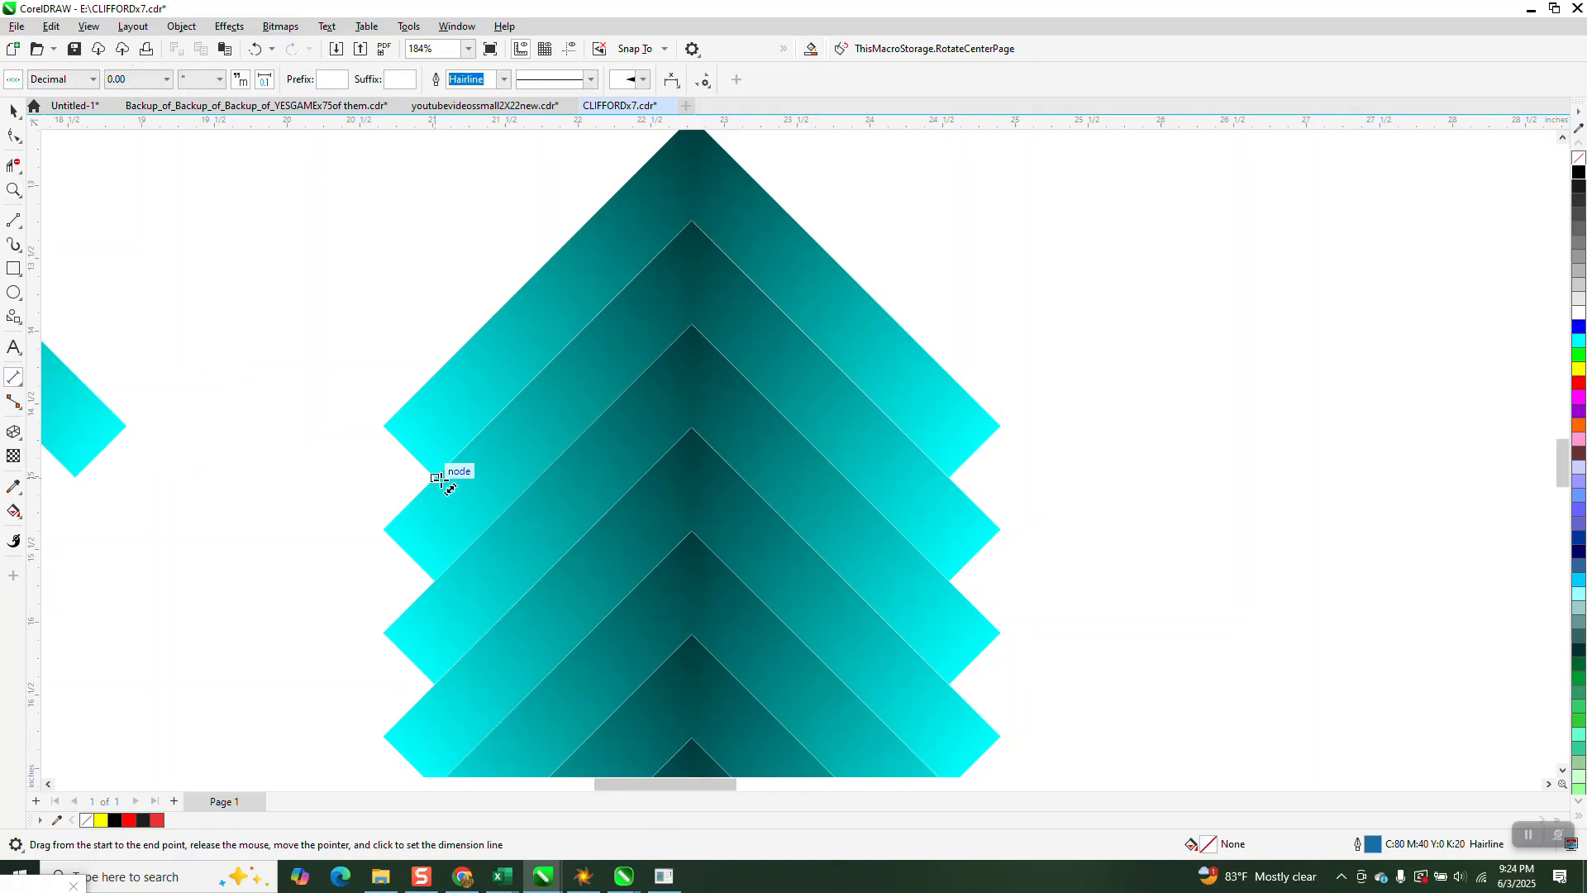
left_click_drag(437, 478, 949, 478)
left_click(950, 477)
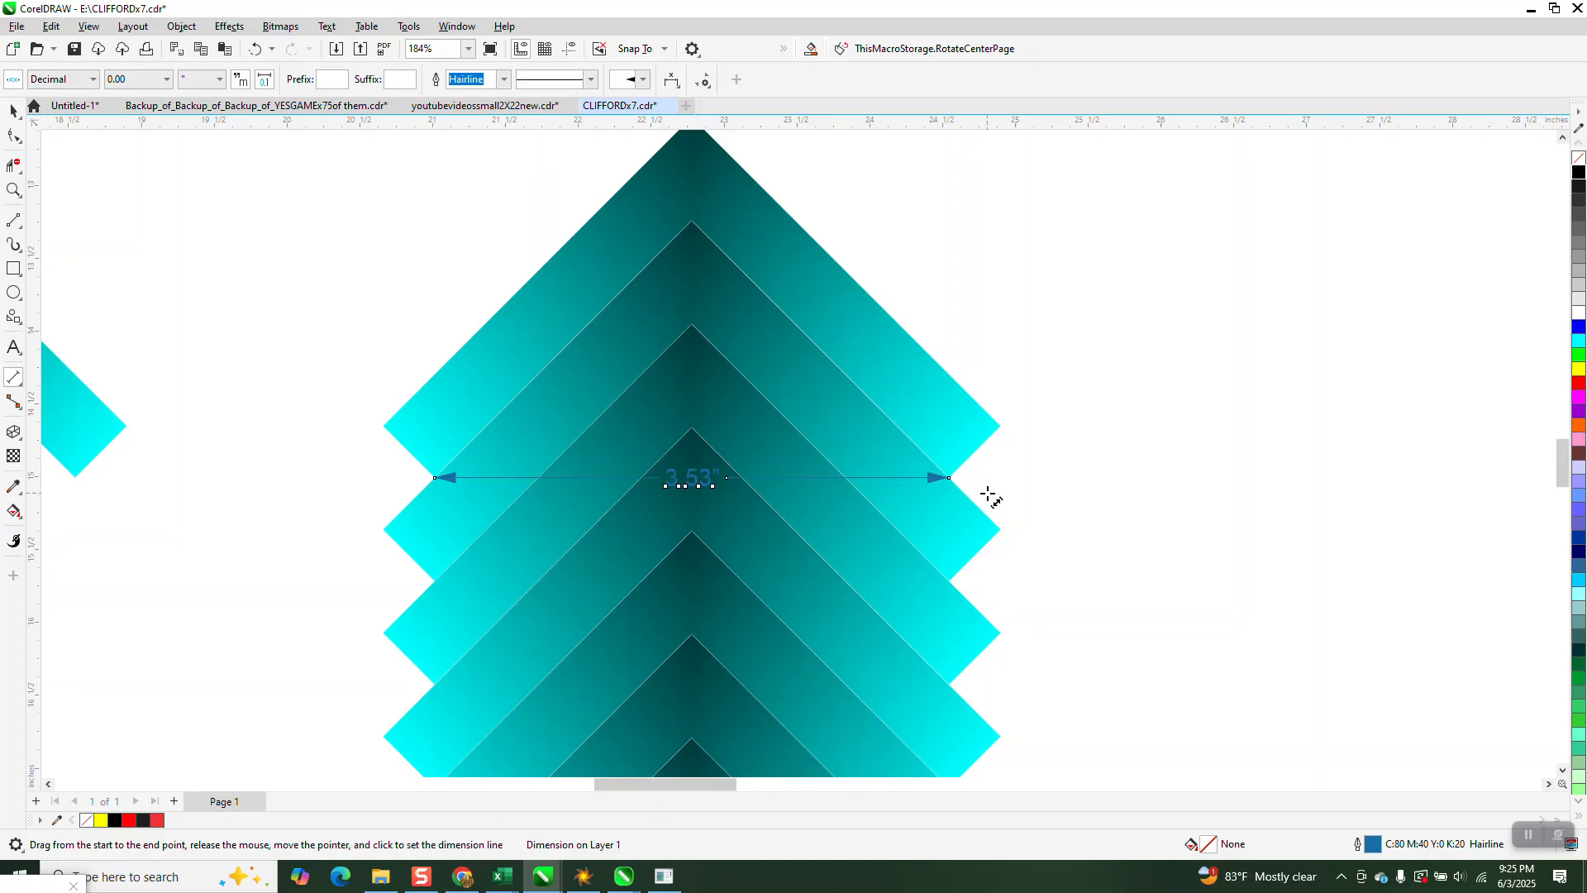
left_click(14, 113)
left_click(344, 243)
left_click(692, 489)
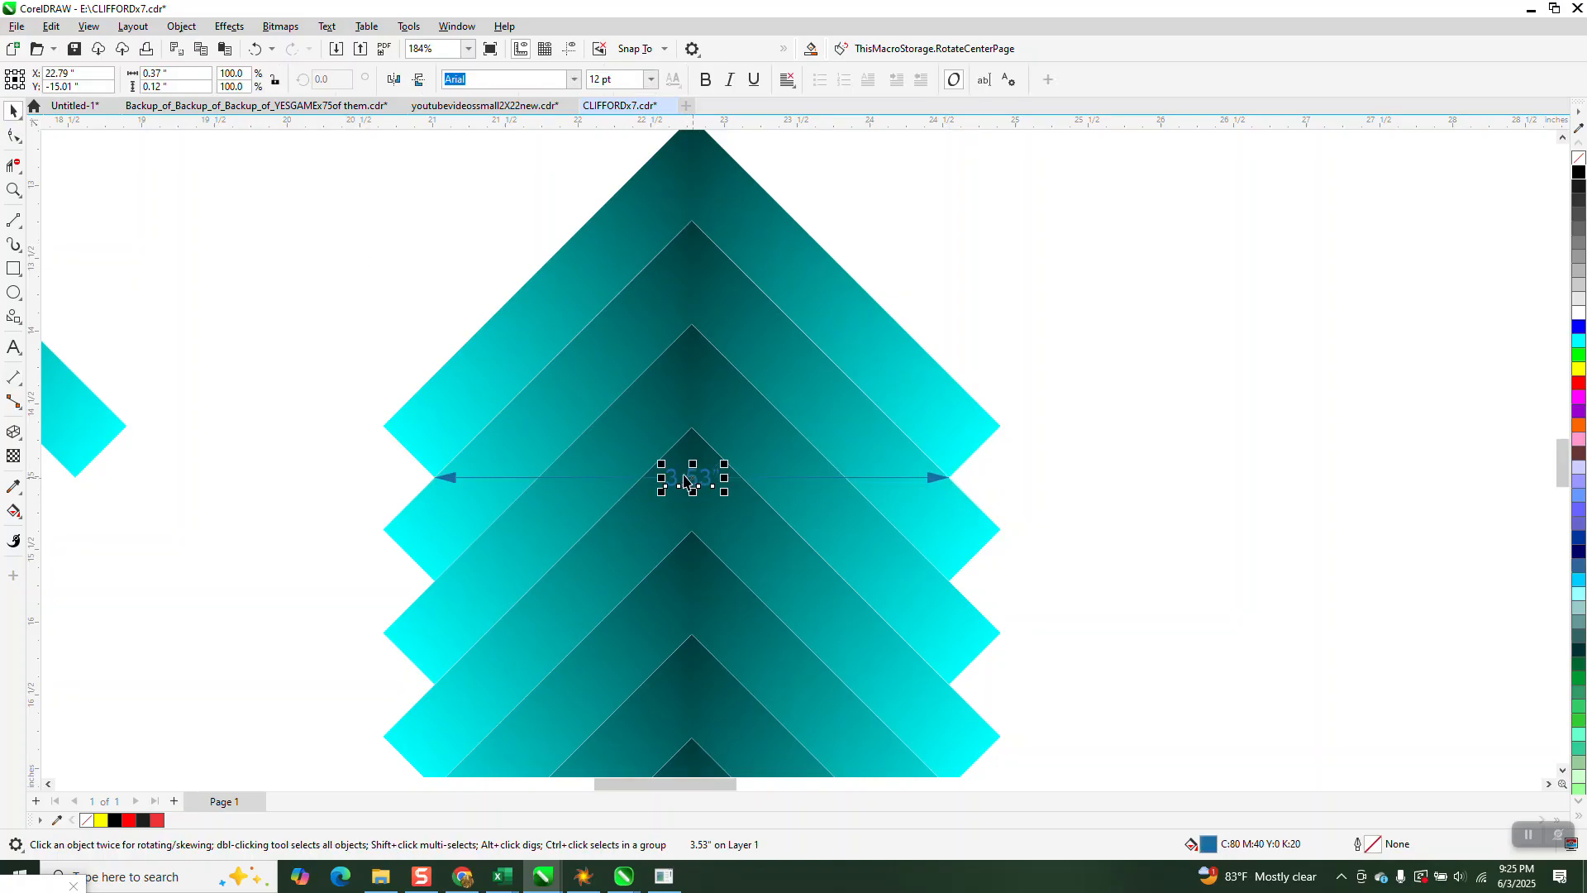
key("Delete")
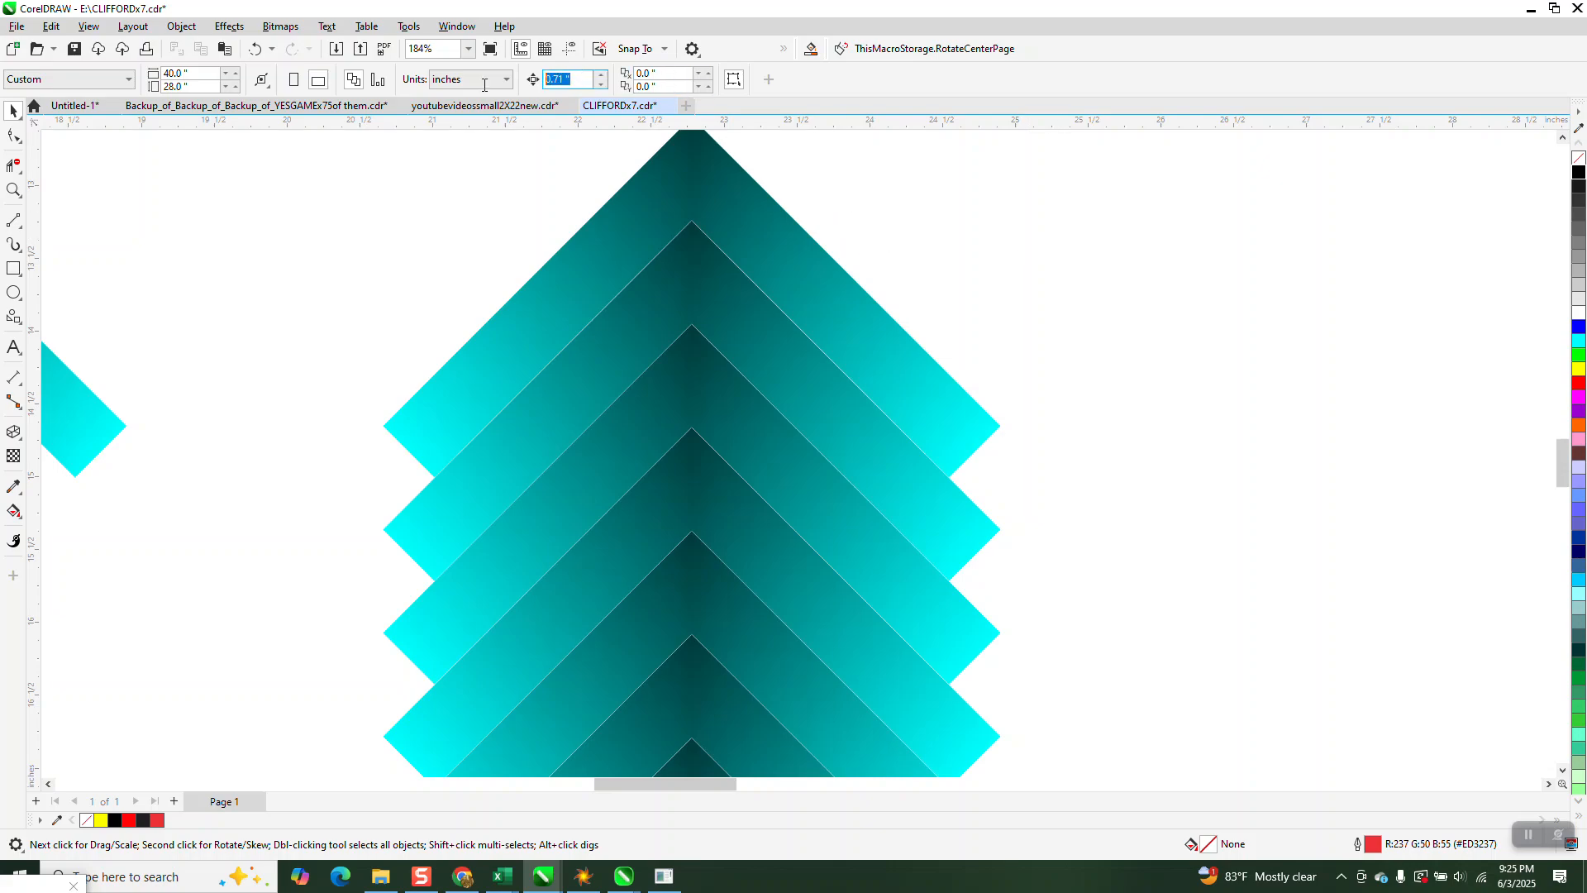
Set the nudge distance to 3.53 inches and place a copy of the grouped column one nudge to the right.
key("Return")
scroll(694, 205, "down", 4)
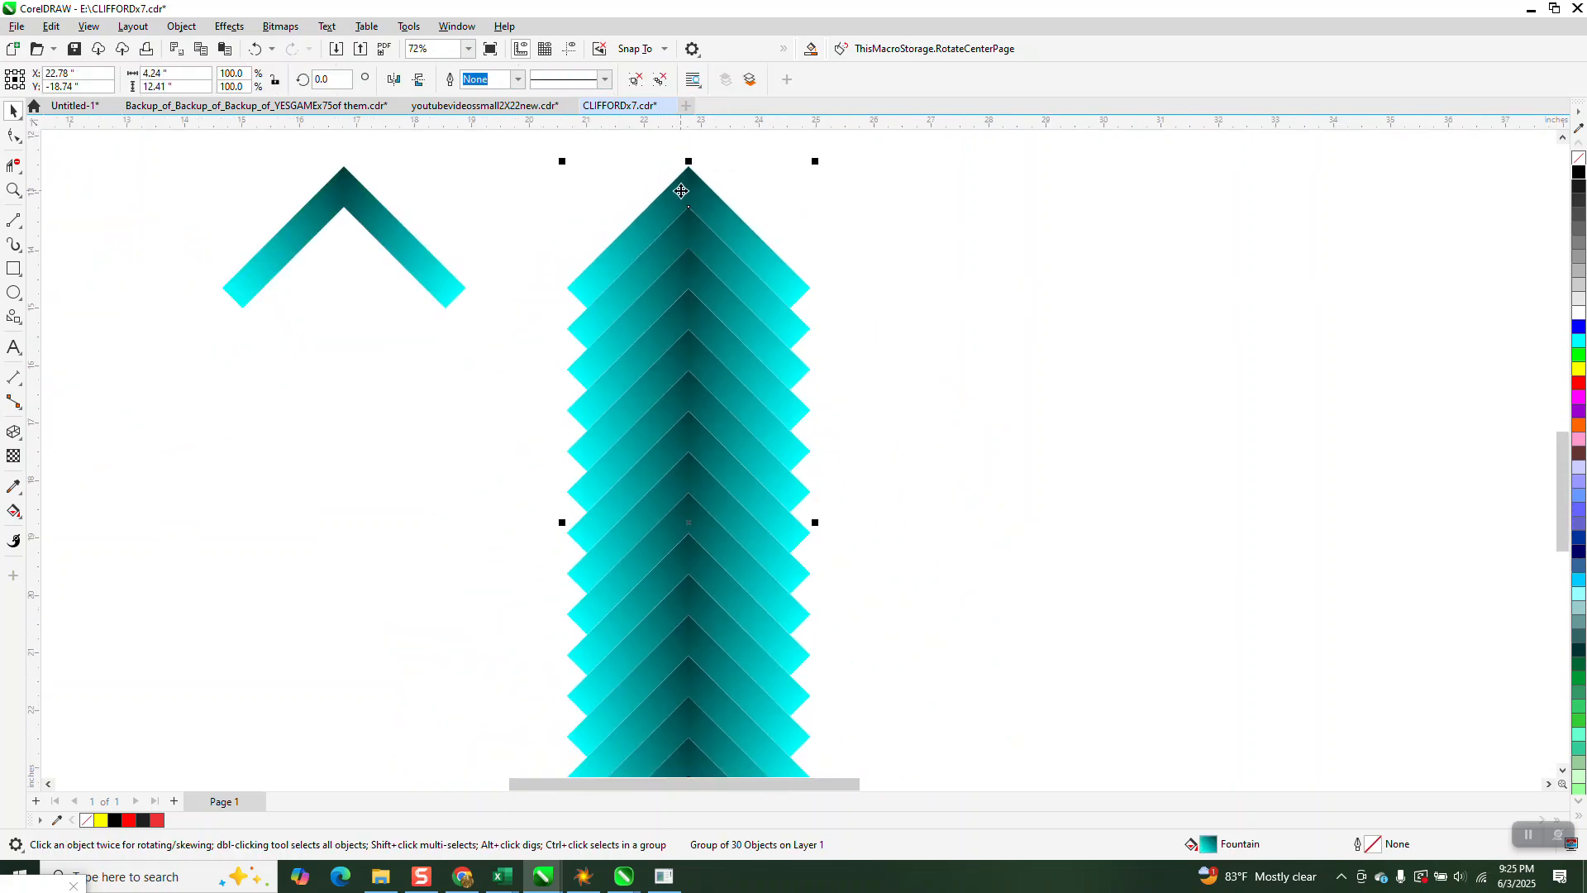
key("KP_Add")
key("Right")
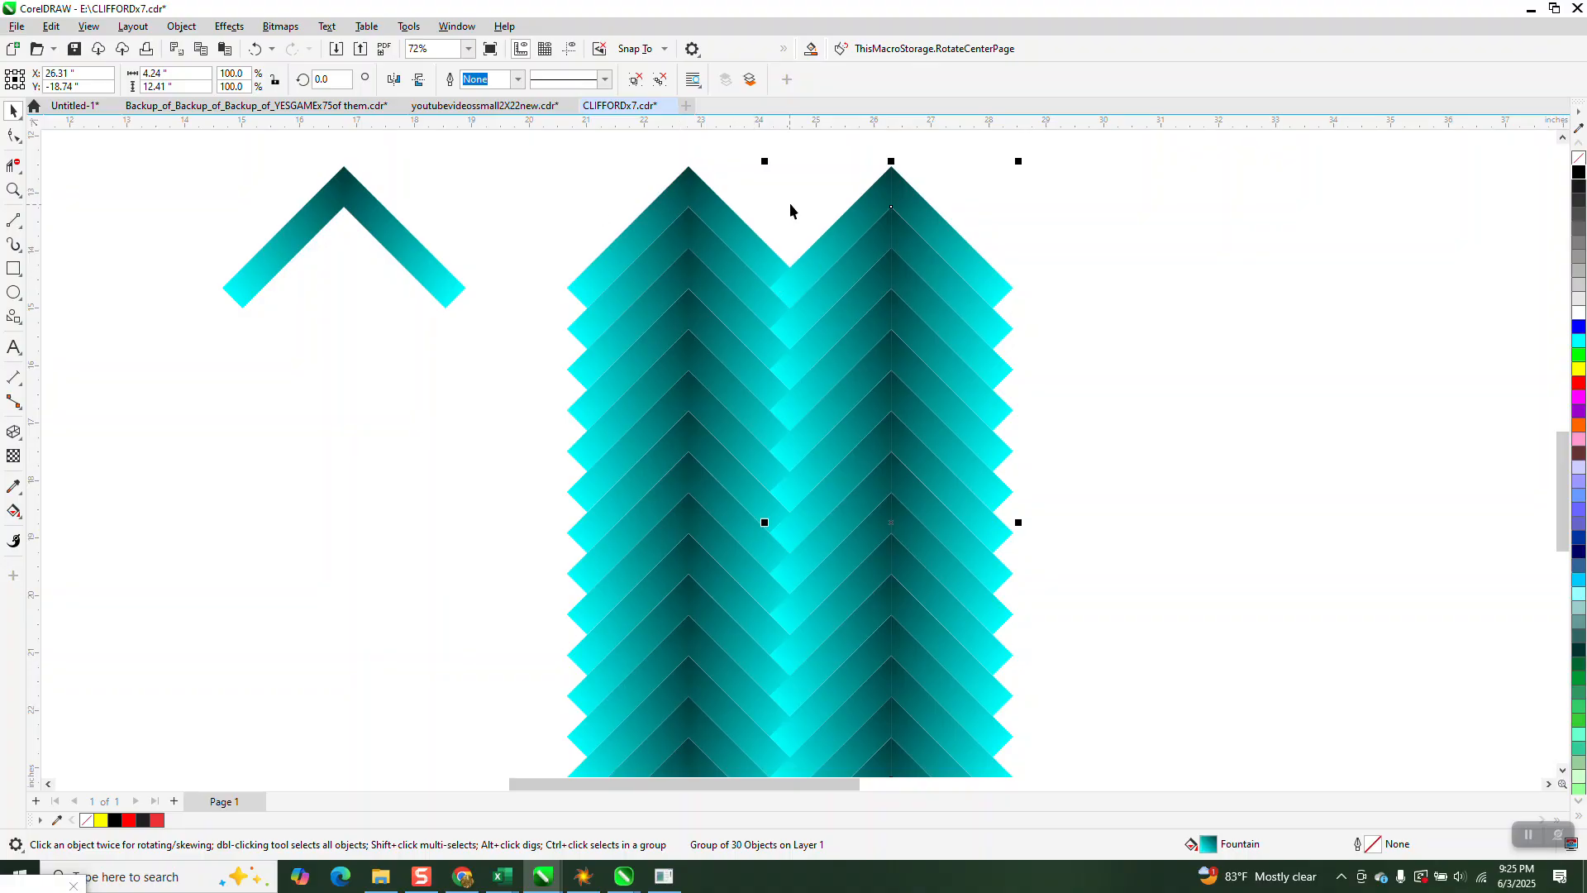
Set the nudge distance to 0.71 inches and shift the second chevron column down by one nudge.
left_click(567, 160)
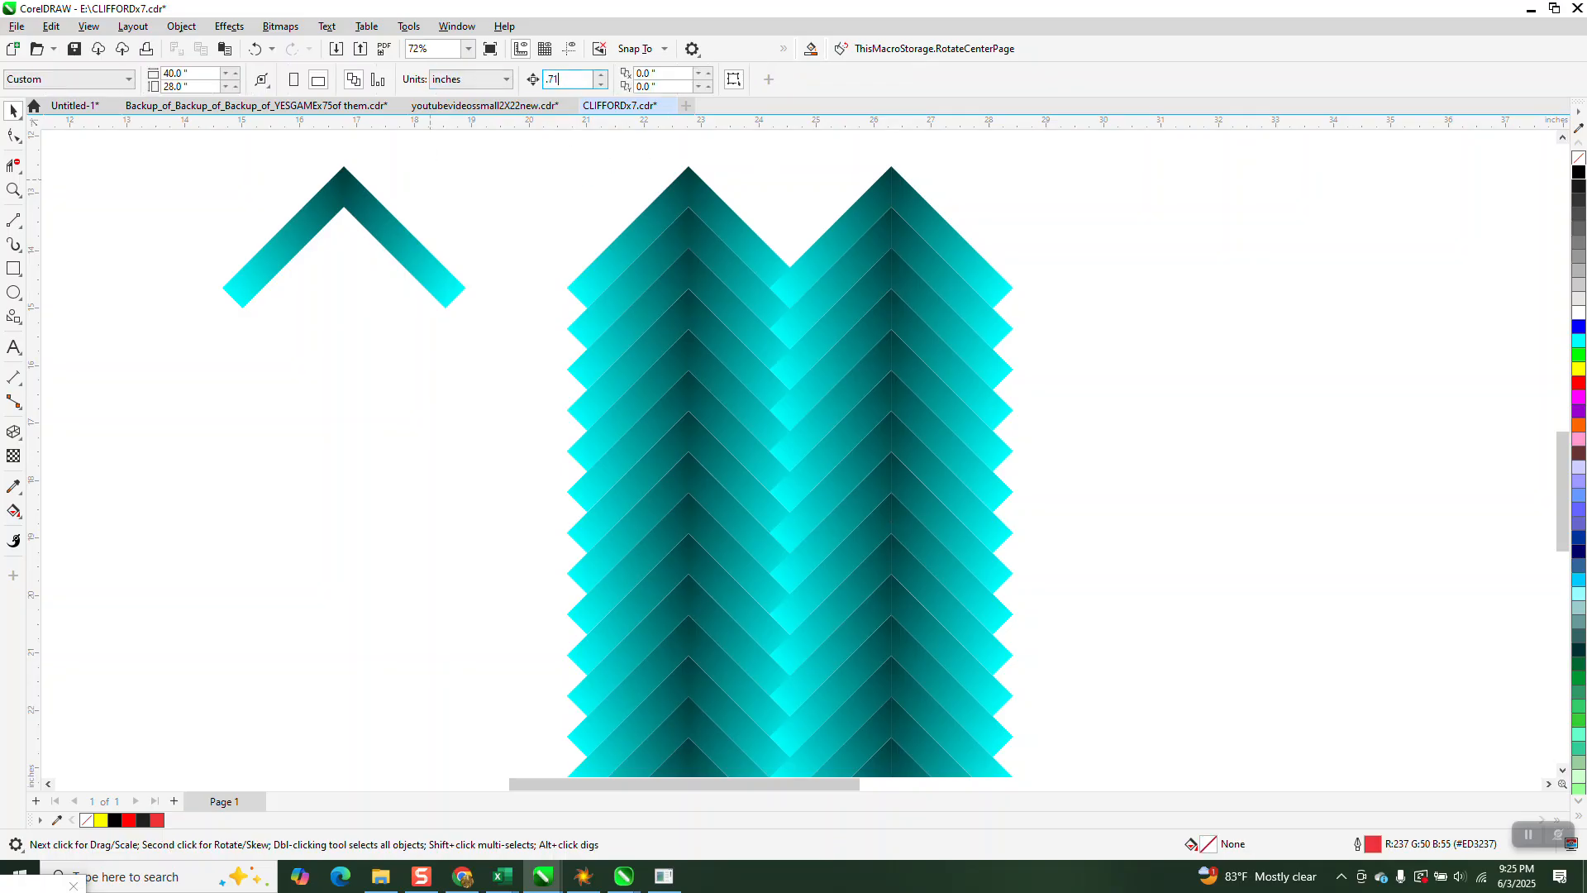
key("Return")
left_click(819, 246)
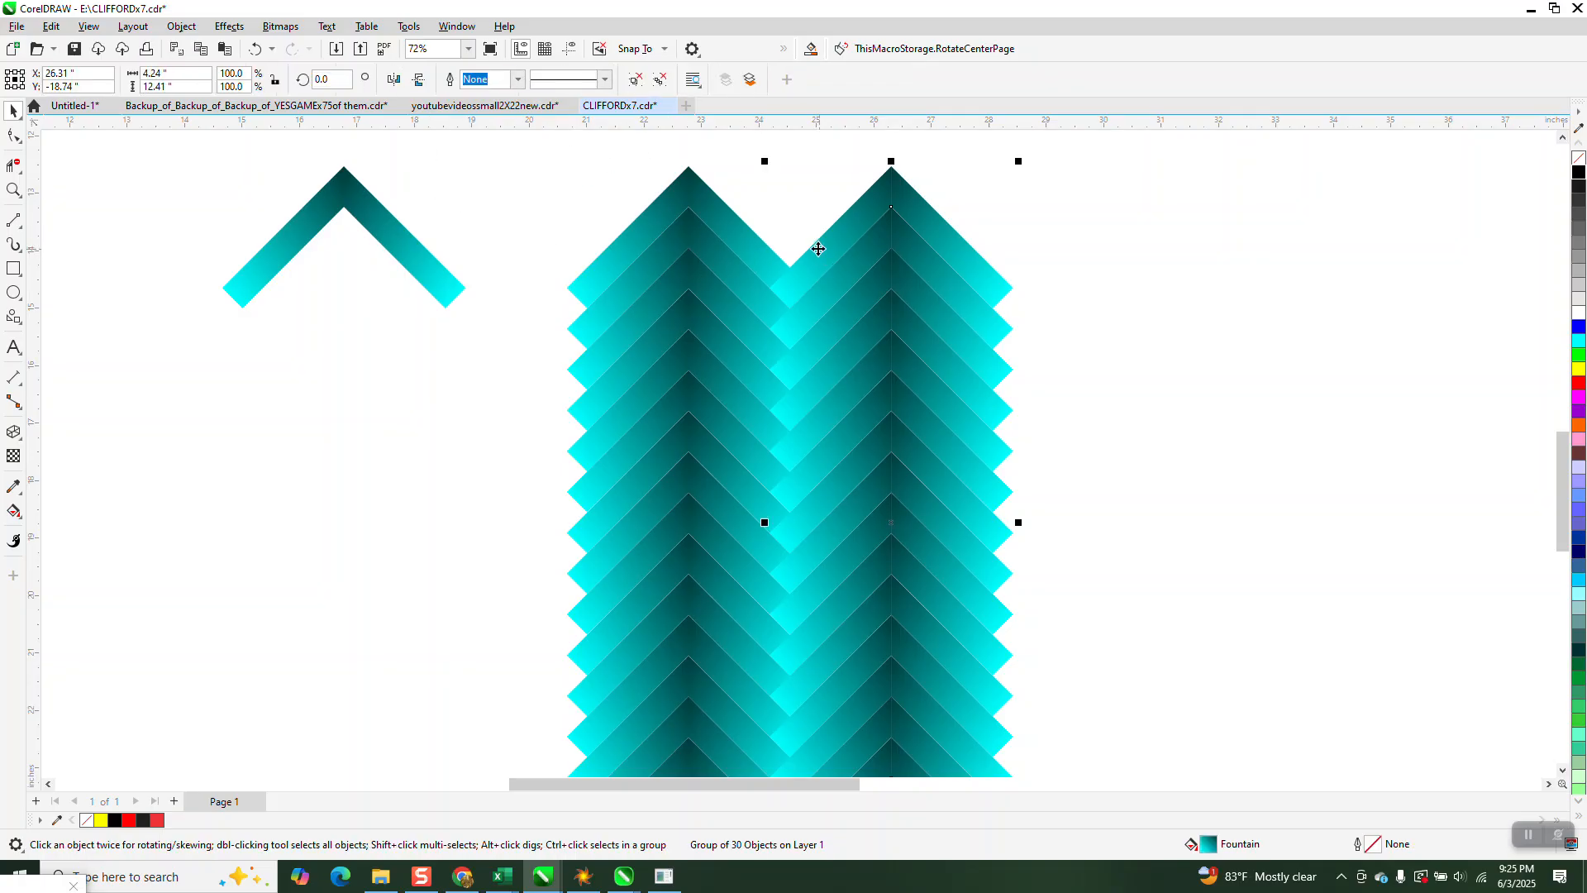
key("Down")
scroll(734, 231, "down", 2)
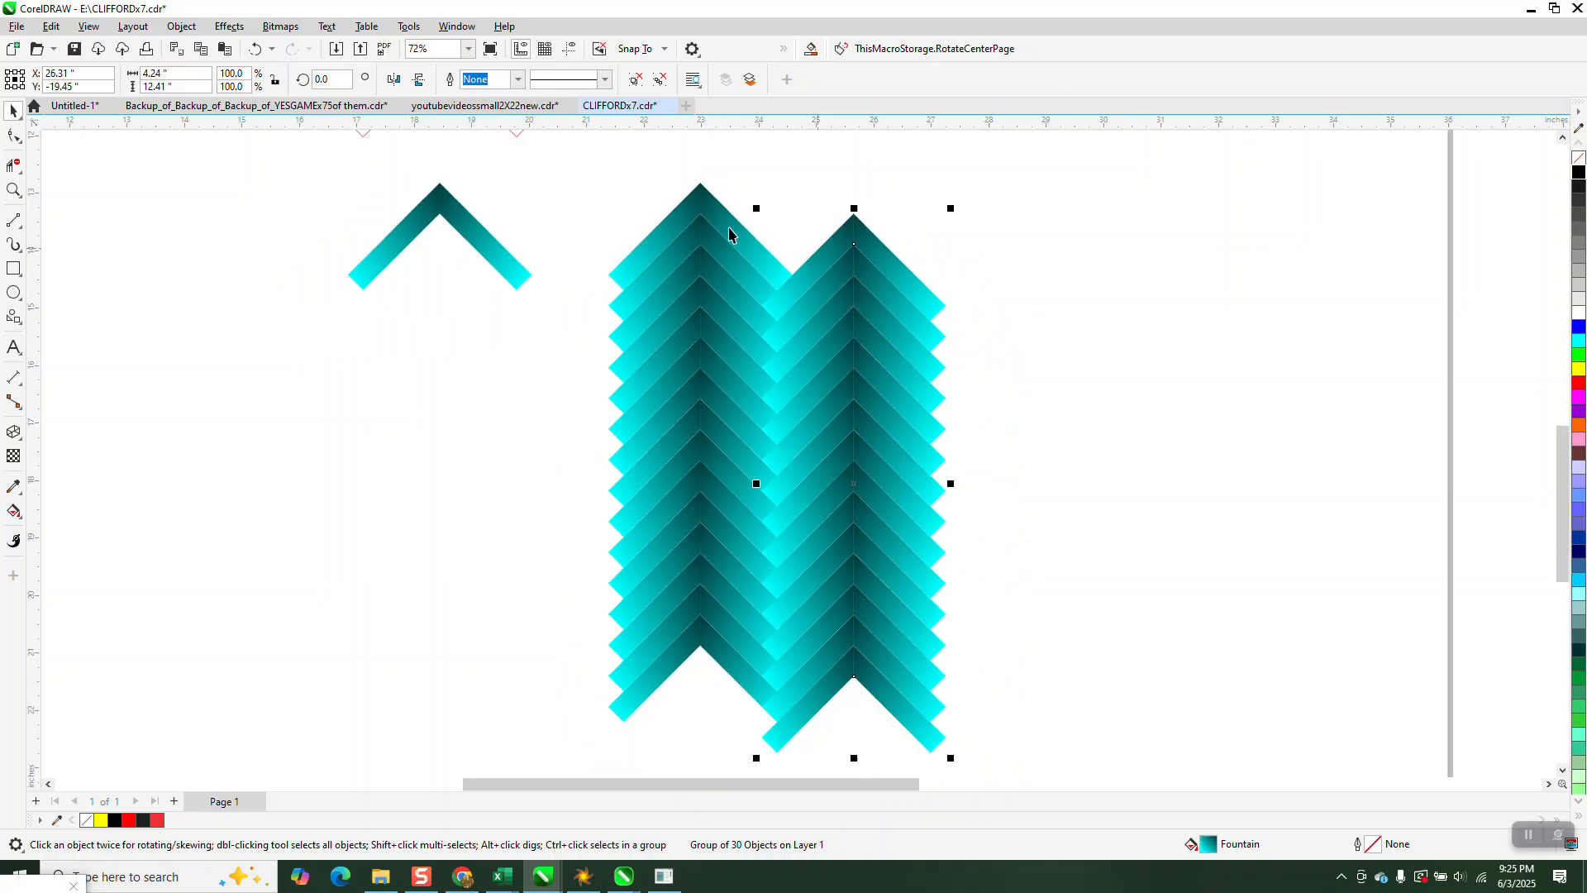
Set the nudge distance to 3.53 inches and duplicate the pair of columns twice, each copy two nudges further right, making six columns.
left_click(655, 185)
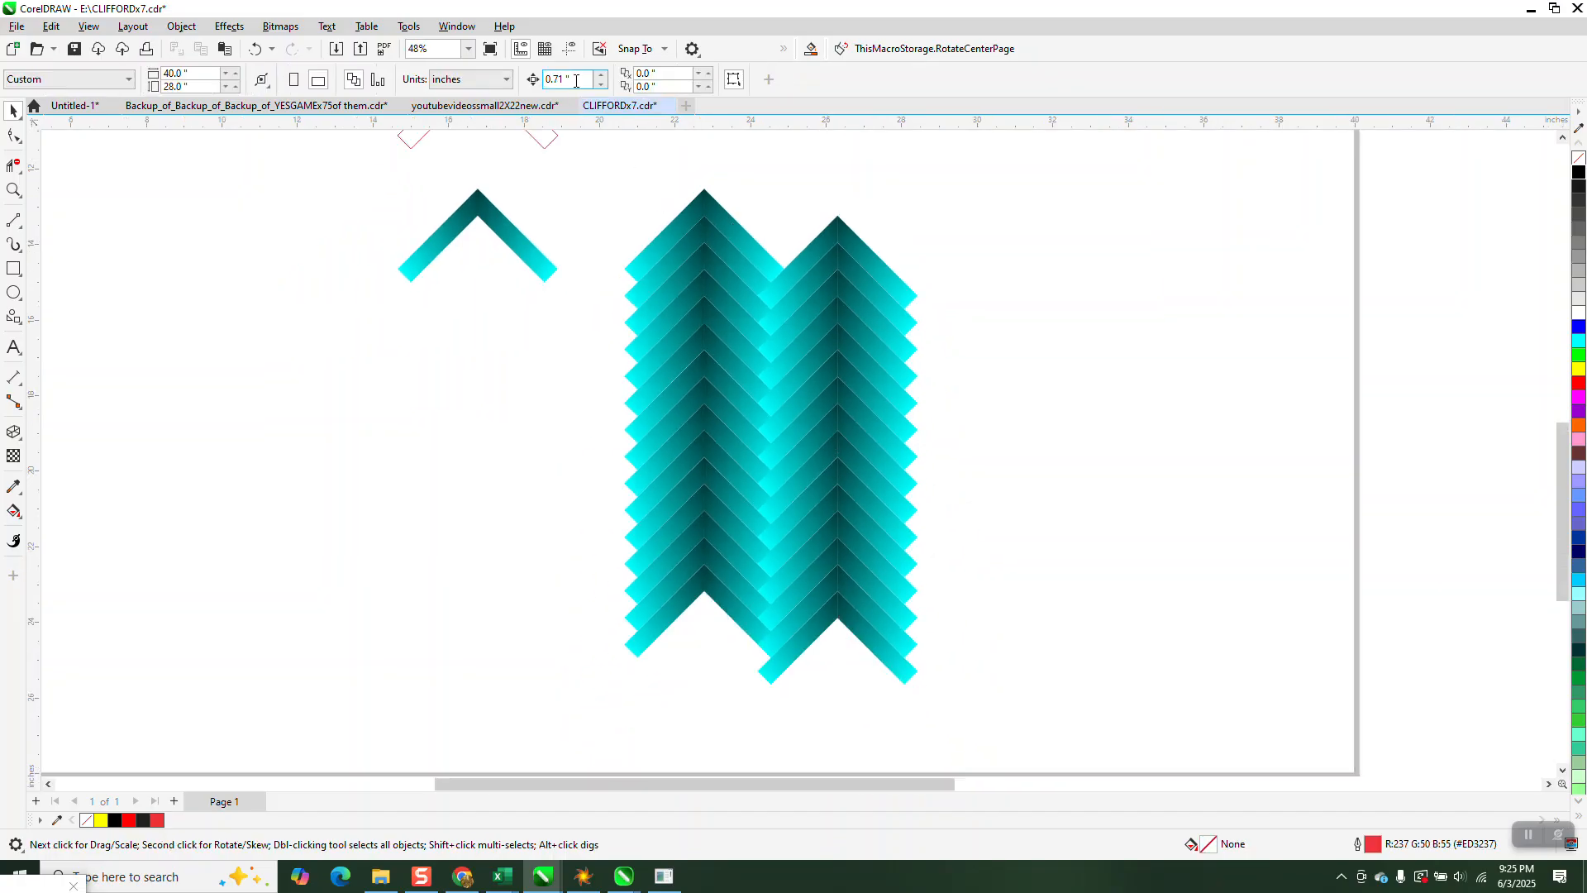
type("3.53")
key("Return")
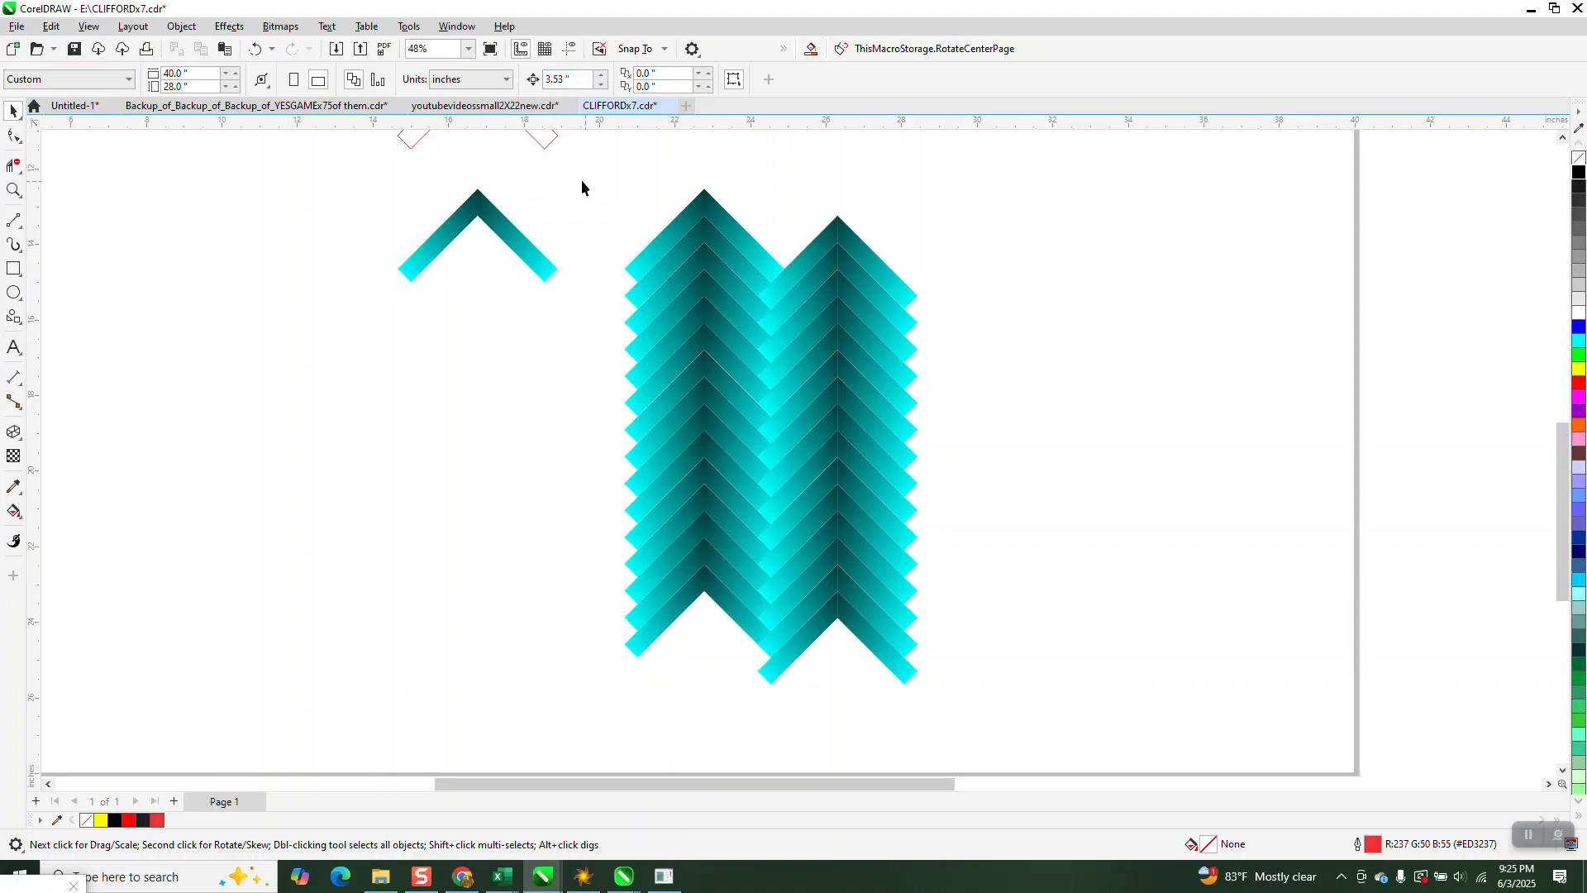
left_click_drag(582, 179, 1039, 690)
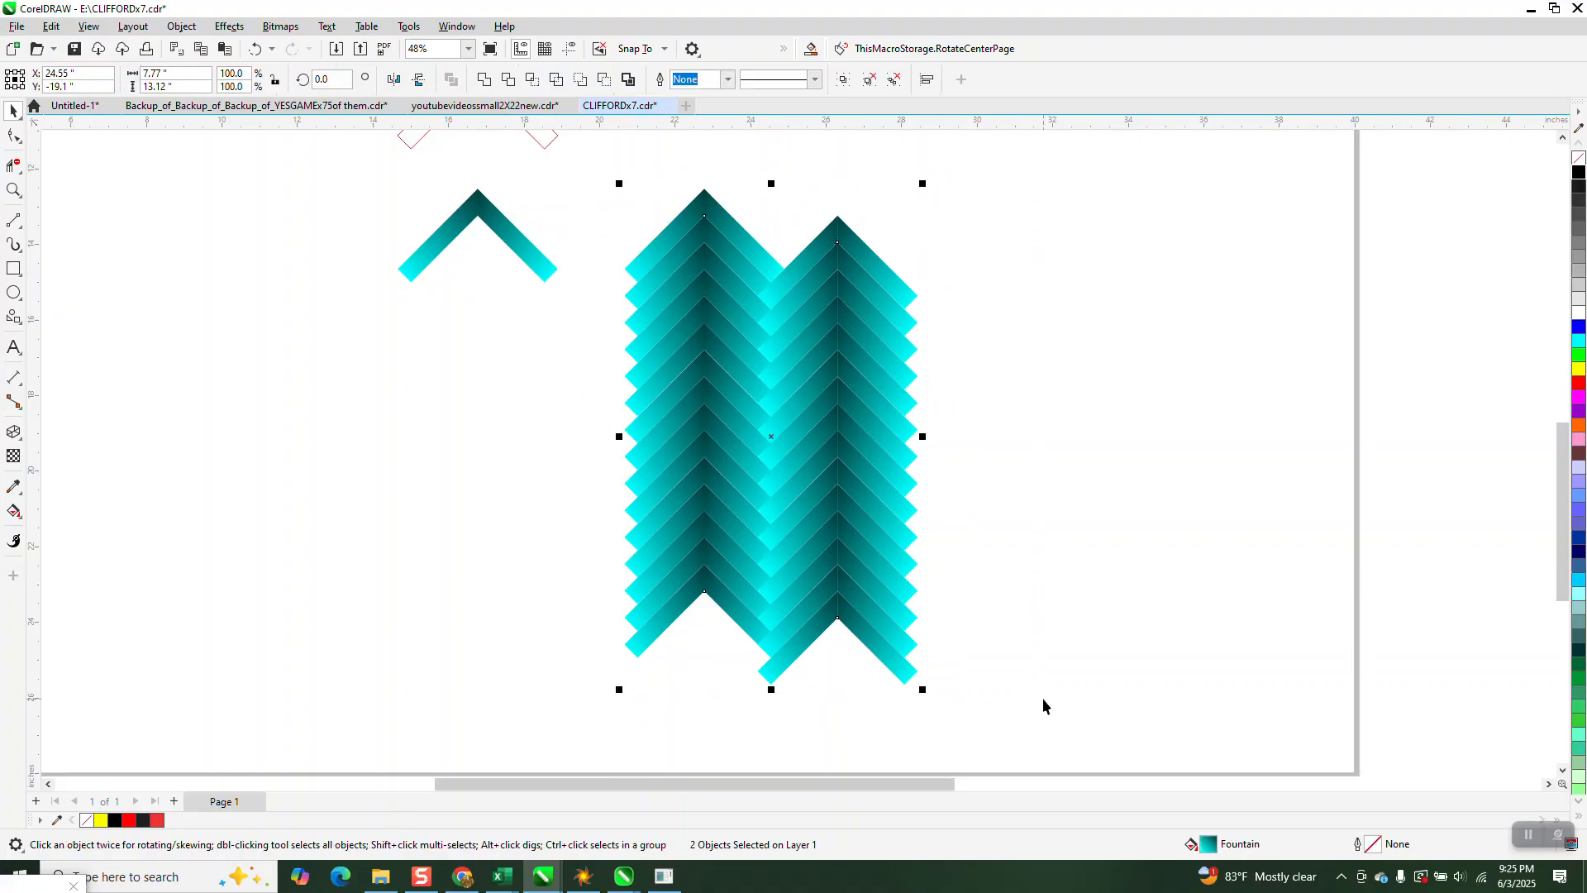
key("KP_Add")
key("Right")
key("Right")
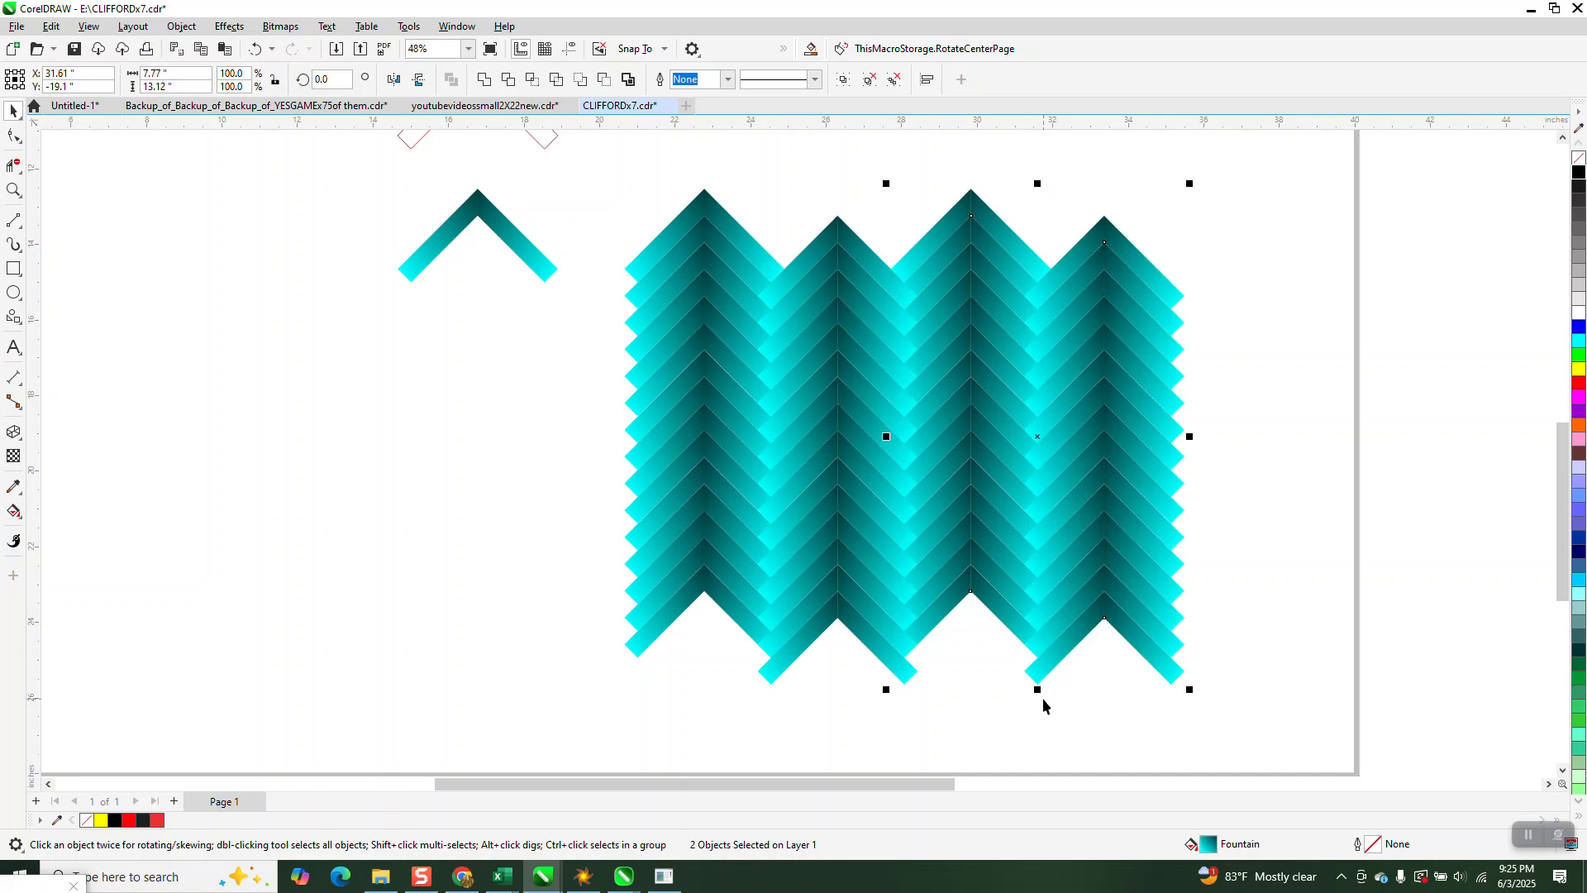
key("KP_Add")
key("Right")
key("Right")
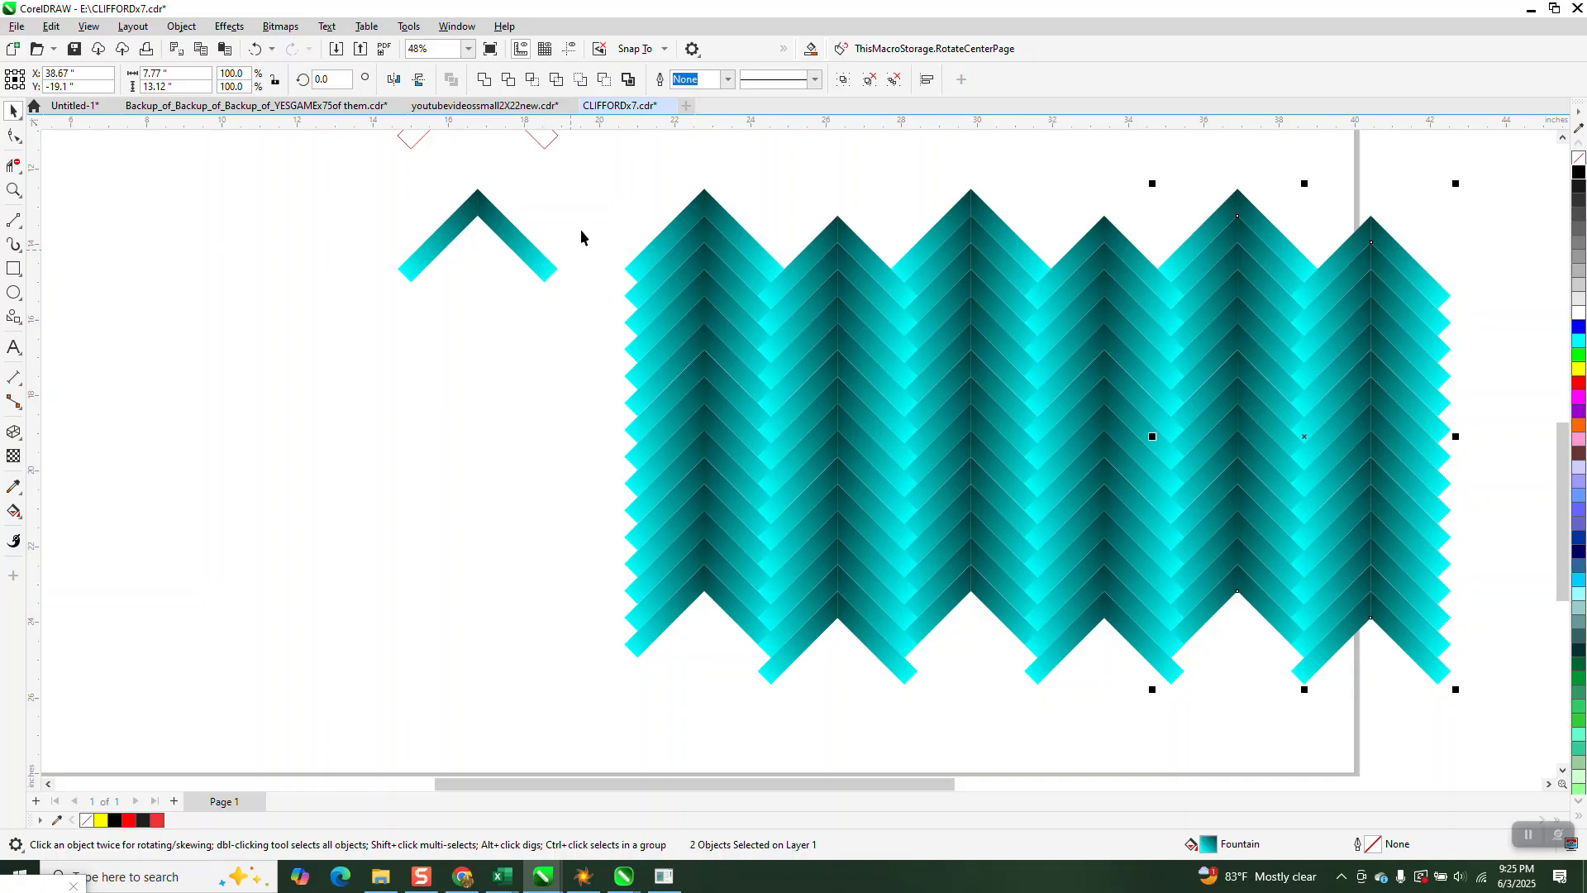
Select all six chevron columns and ungroup them.
left_click_drag(592, 177, 1497, 719)
left_click(181, 25)
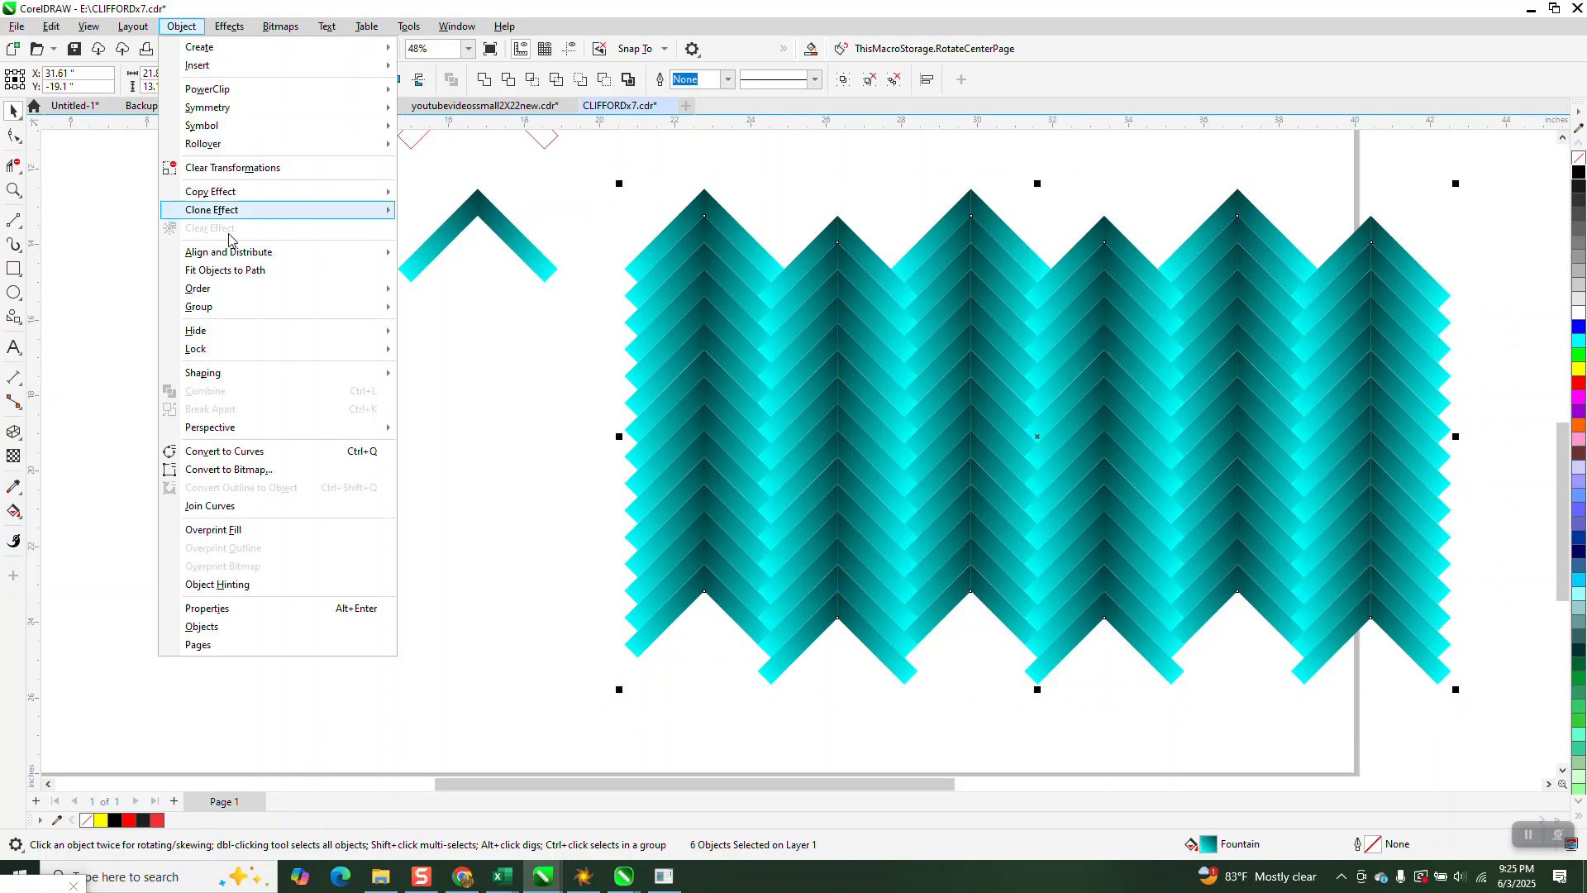
mouse_move(365, 312)
left_click(442, 327)
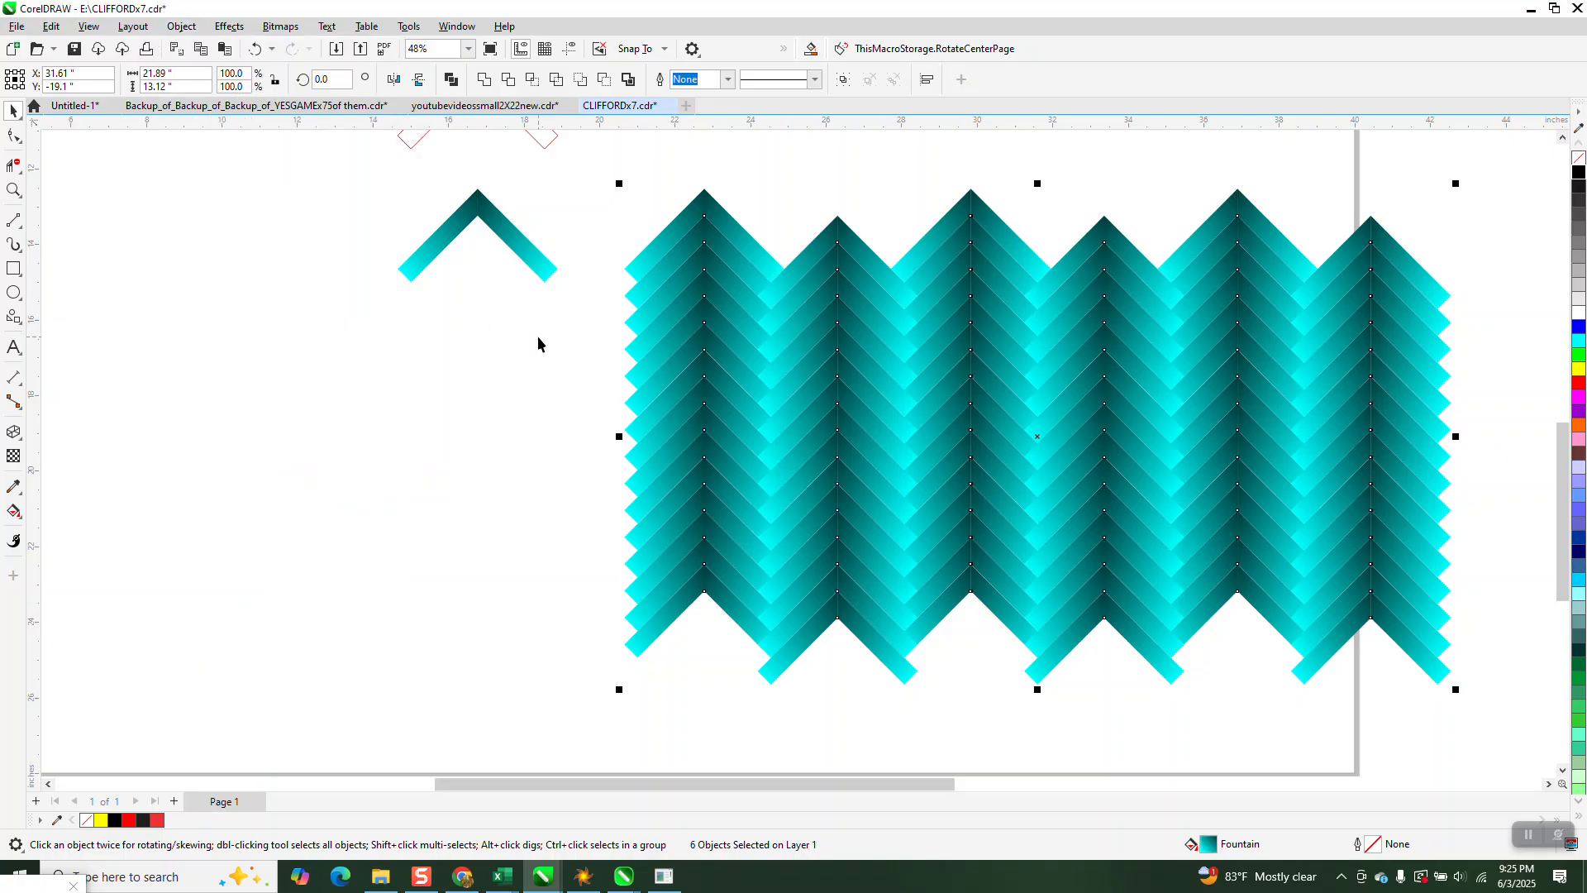
Select both halves of the single master chevron and move it down and closer to the pattern.
left_click(545, 274)
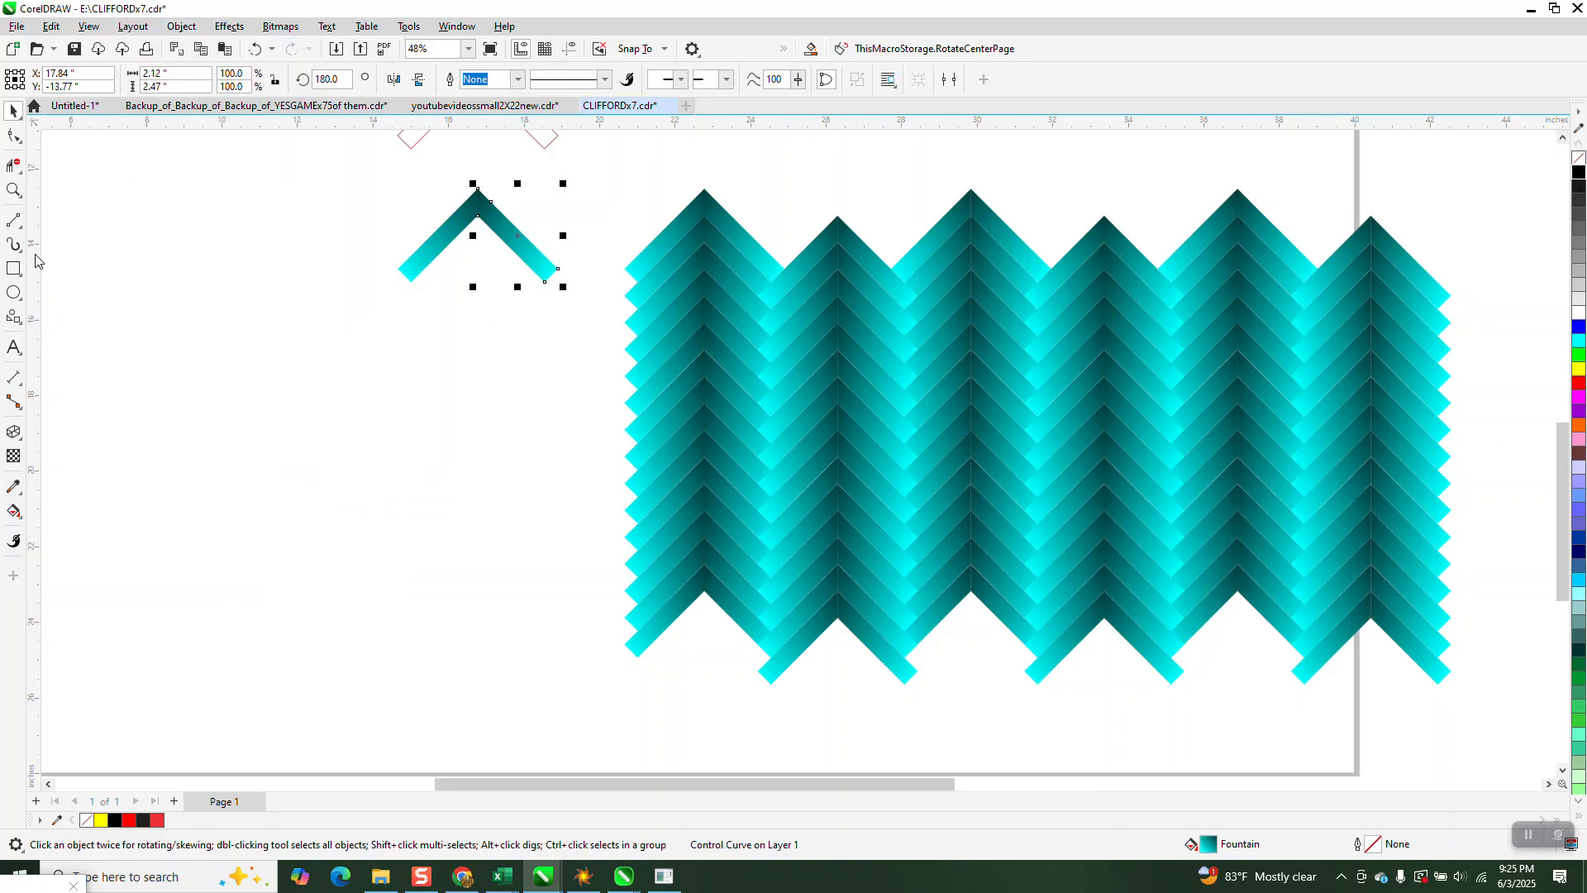
left_click_drag(359, 174, 498, 286)
left_click_drag(585, 336, 585, 336)
left_click_drag(479, 240, 534, 330)
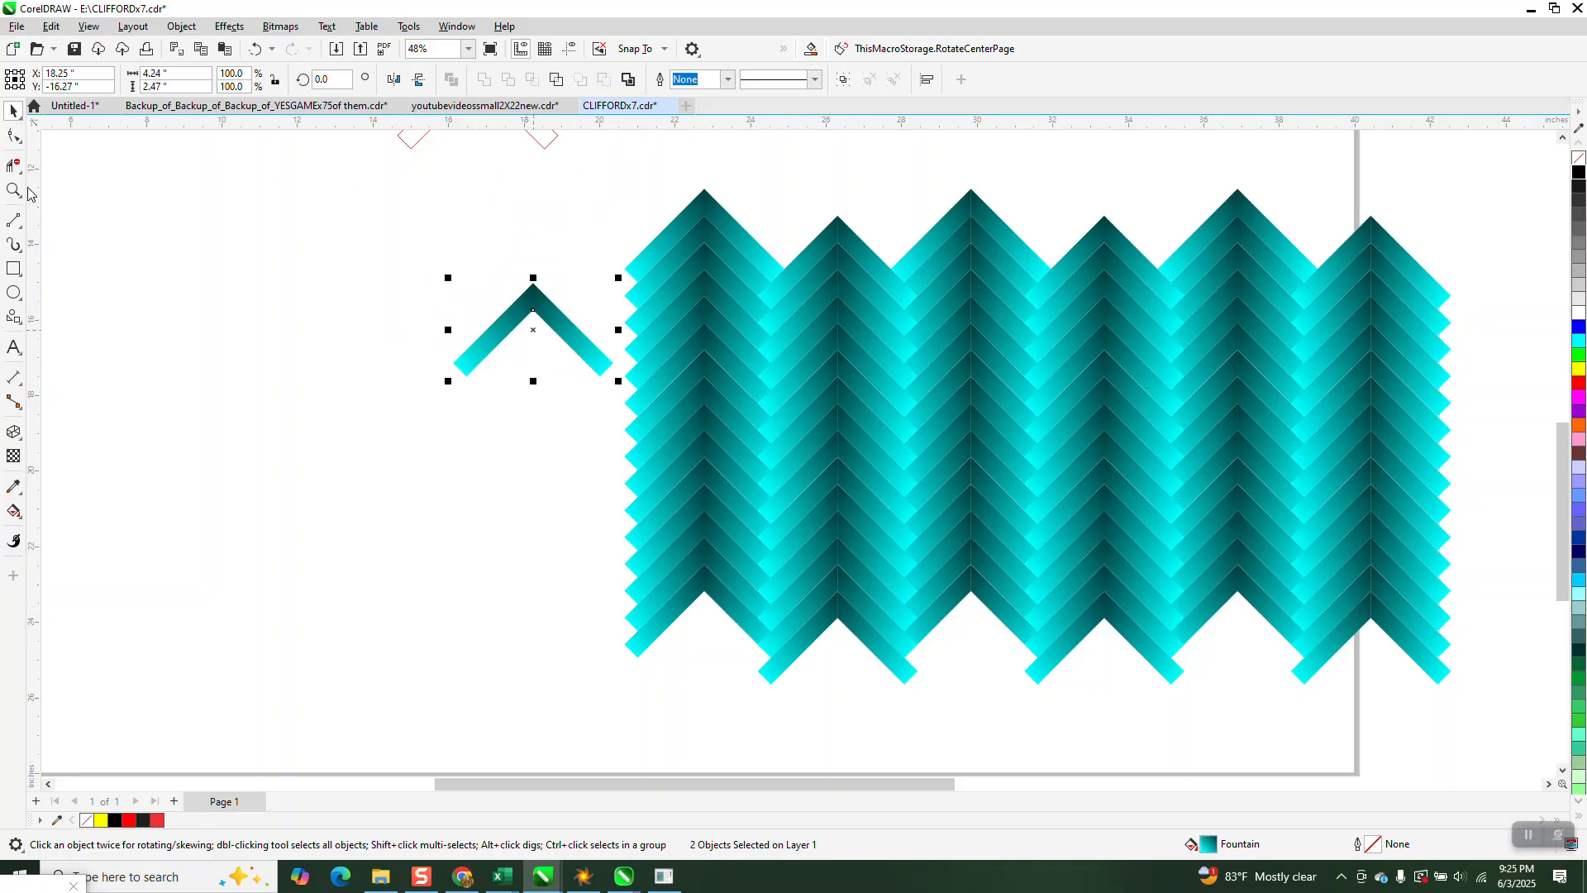
Reverse the fountain fill on the master chevron's left arm so cyan starts at the peak and black lies past the lower end.
left_click(13, 190)
left_click_drag(442, 161, 851, 471)
left_click(13, 110)
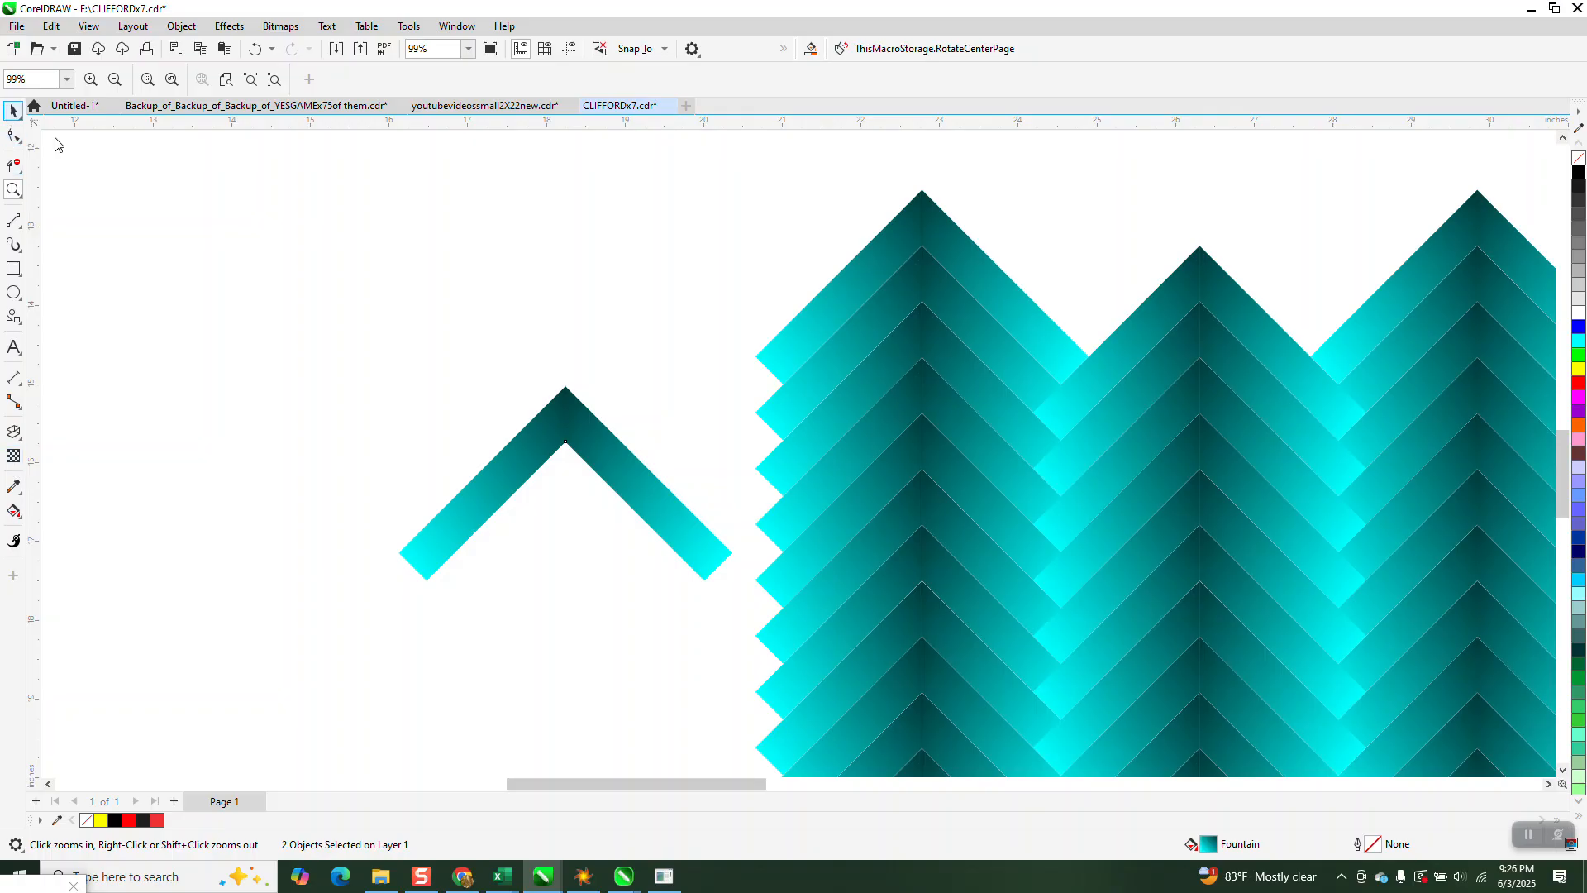
left_click(500, 478)
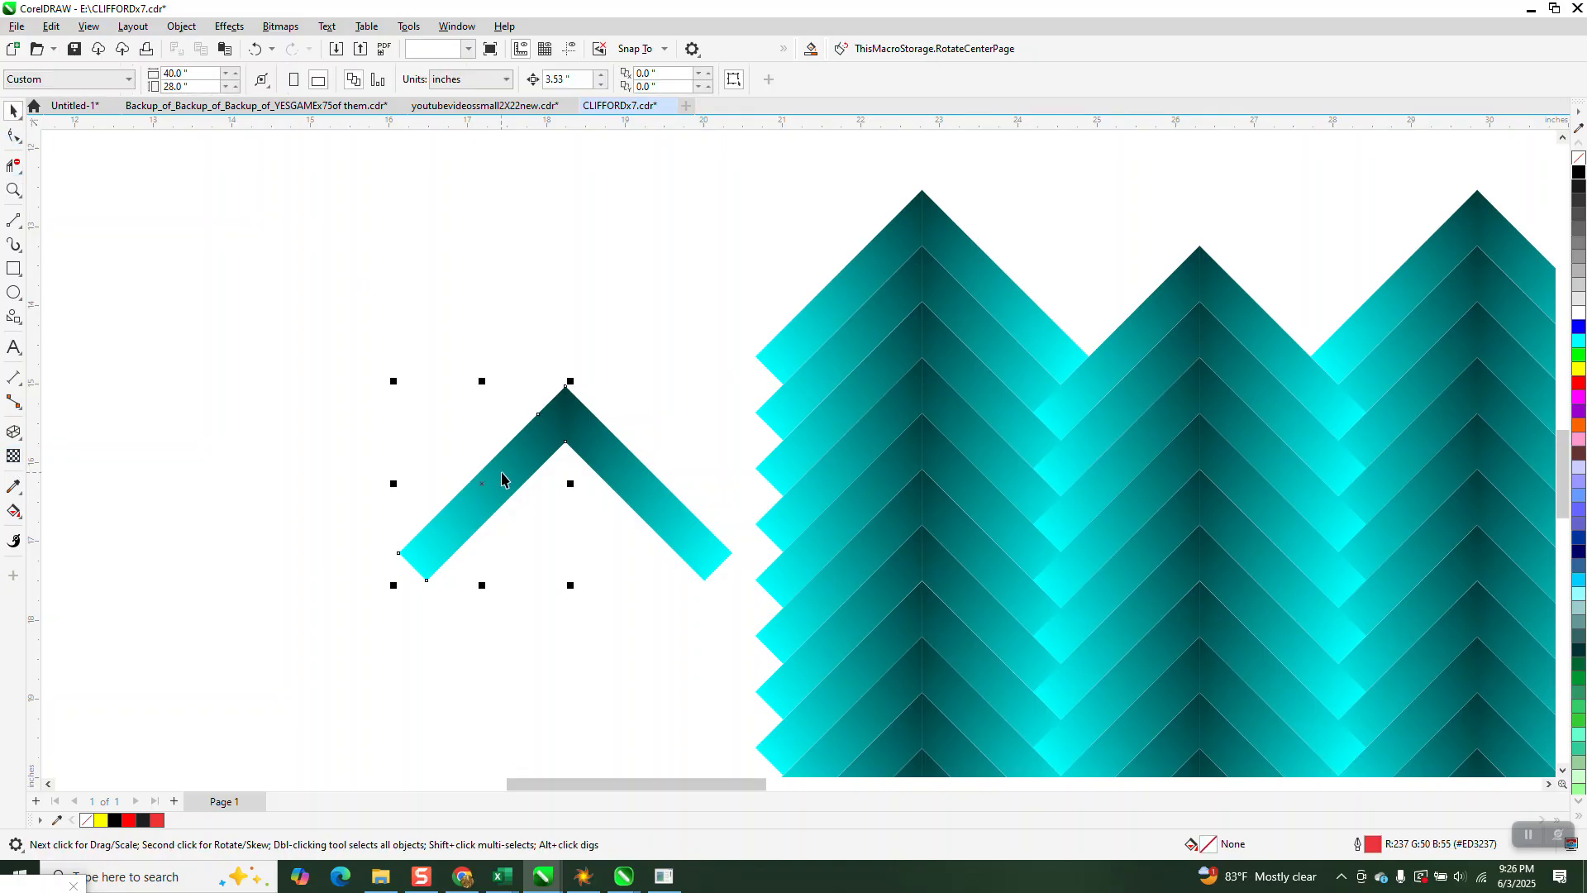
left_click(15, 514)
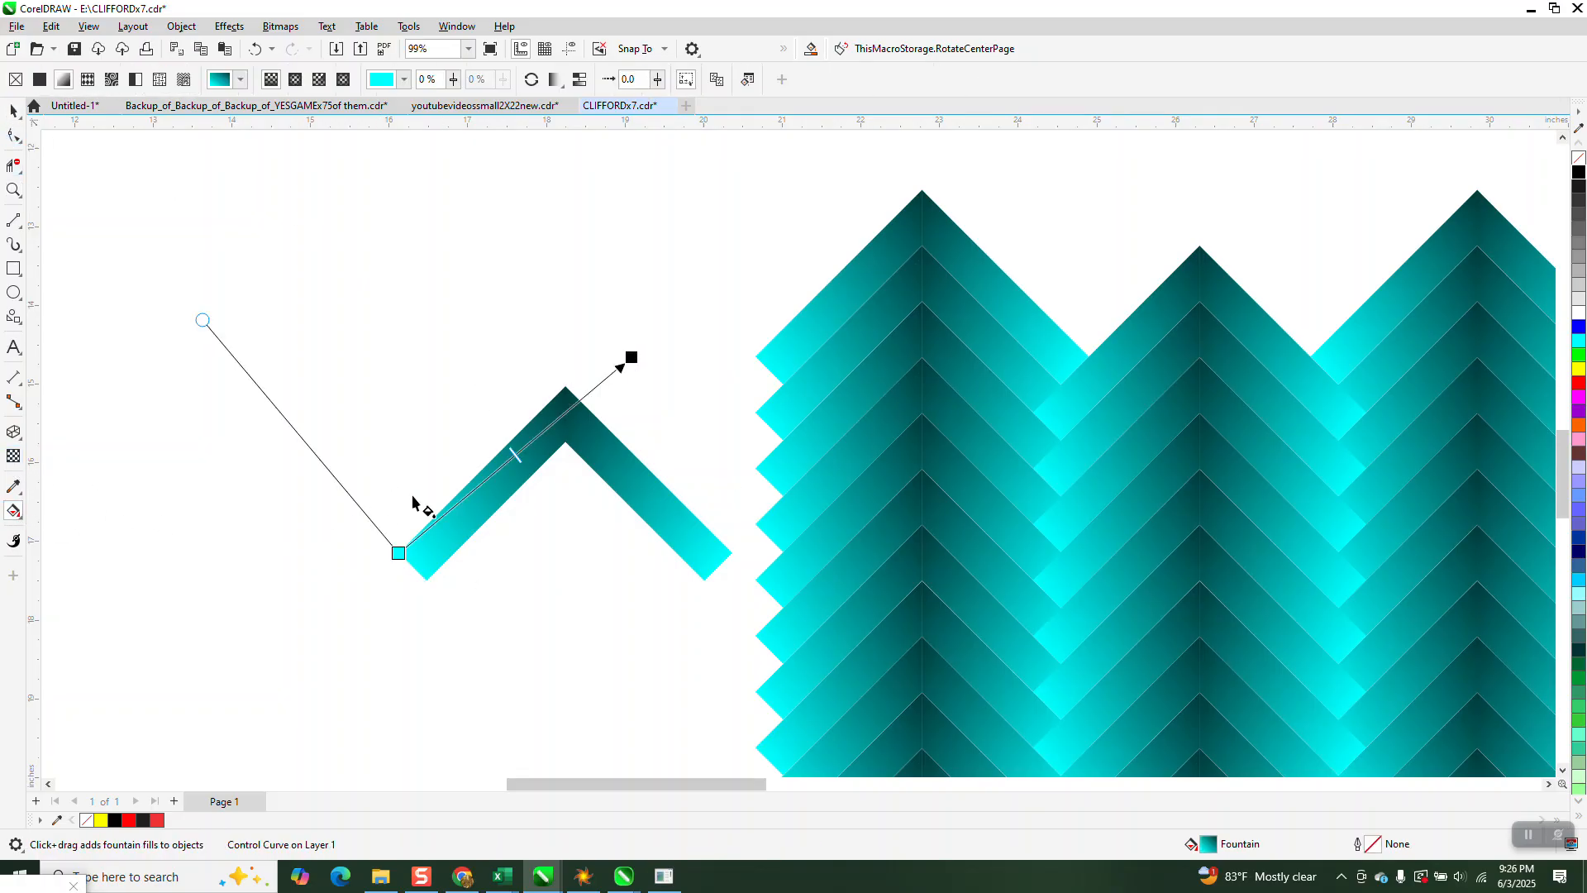
left_click_drag(630, 360, 332, 638)
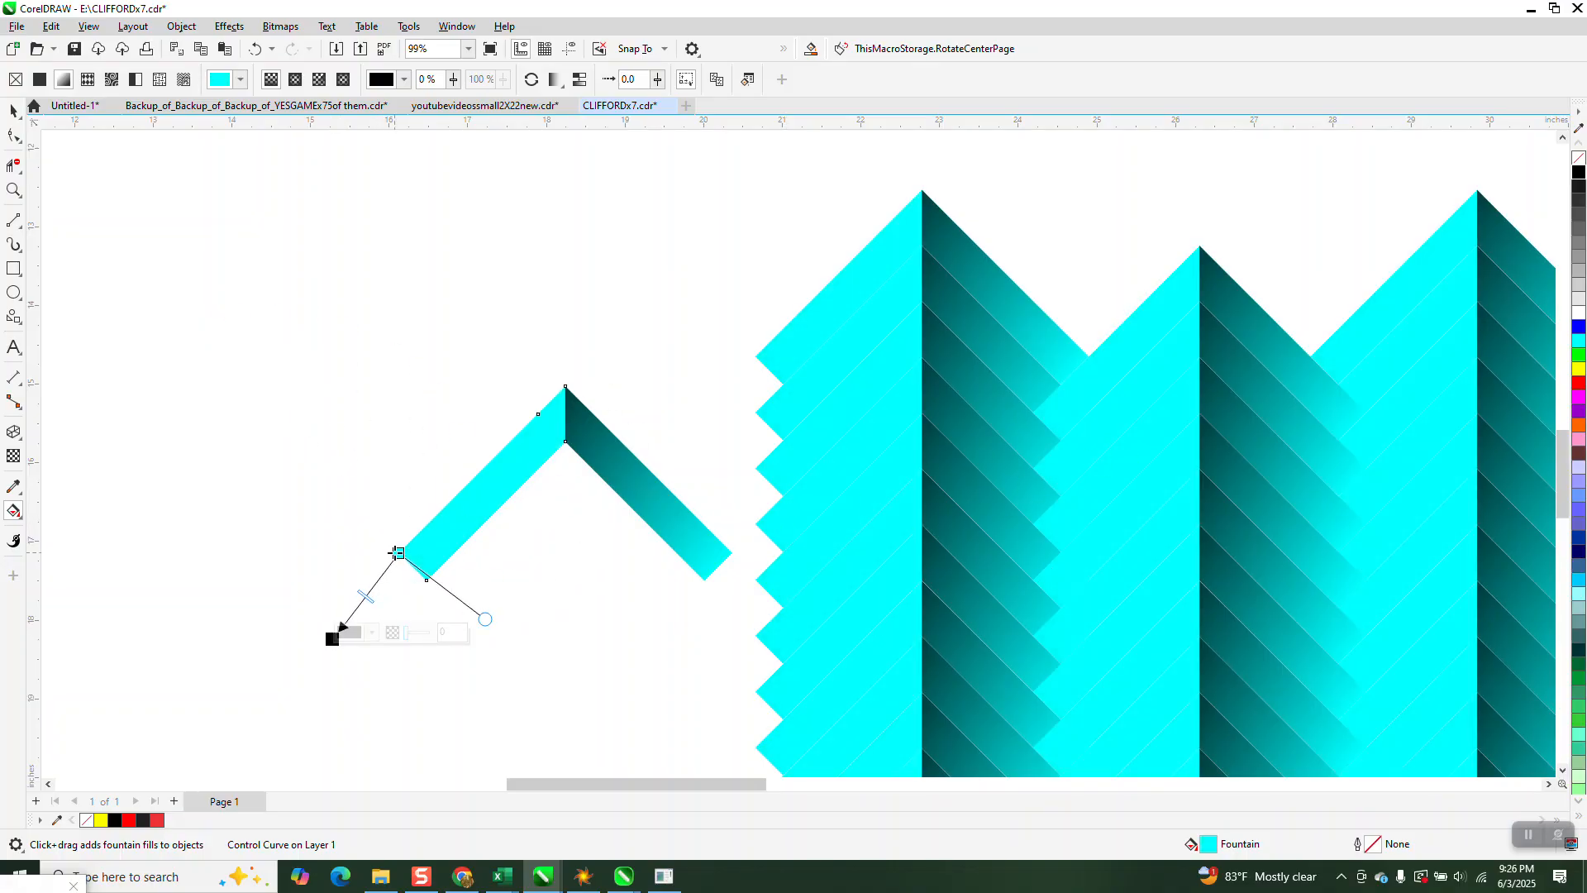
left_click_drag(398, 552, 543, 422)
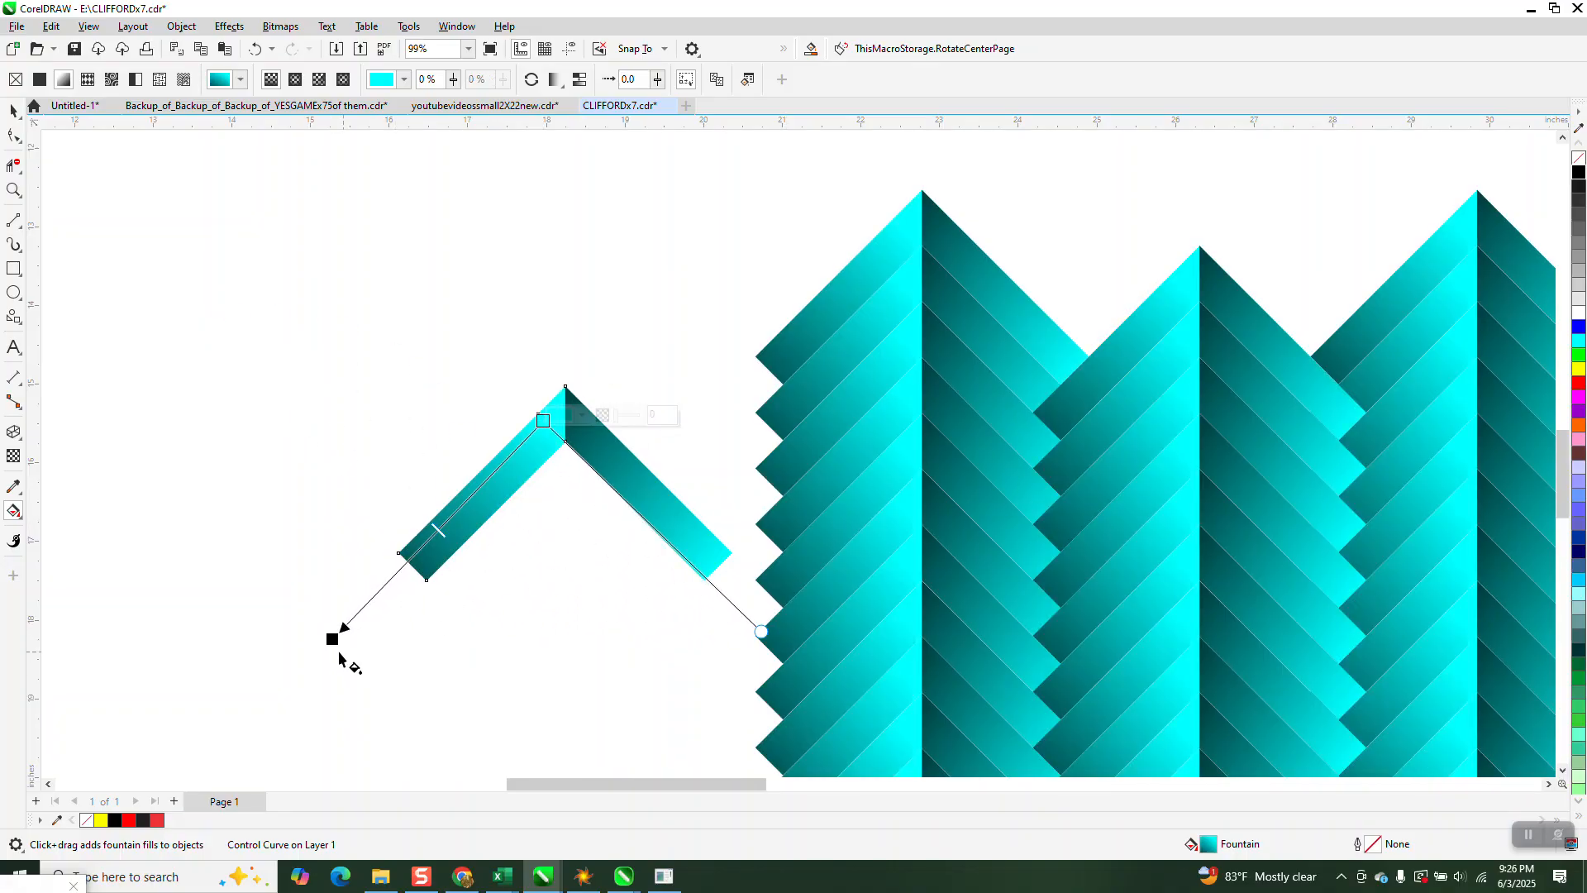
left_click_drag(334, 639, 373, 605)
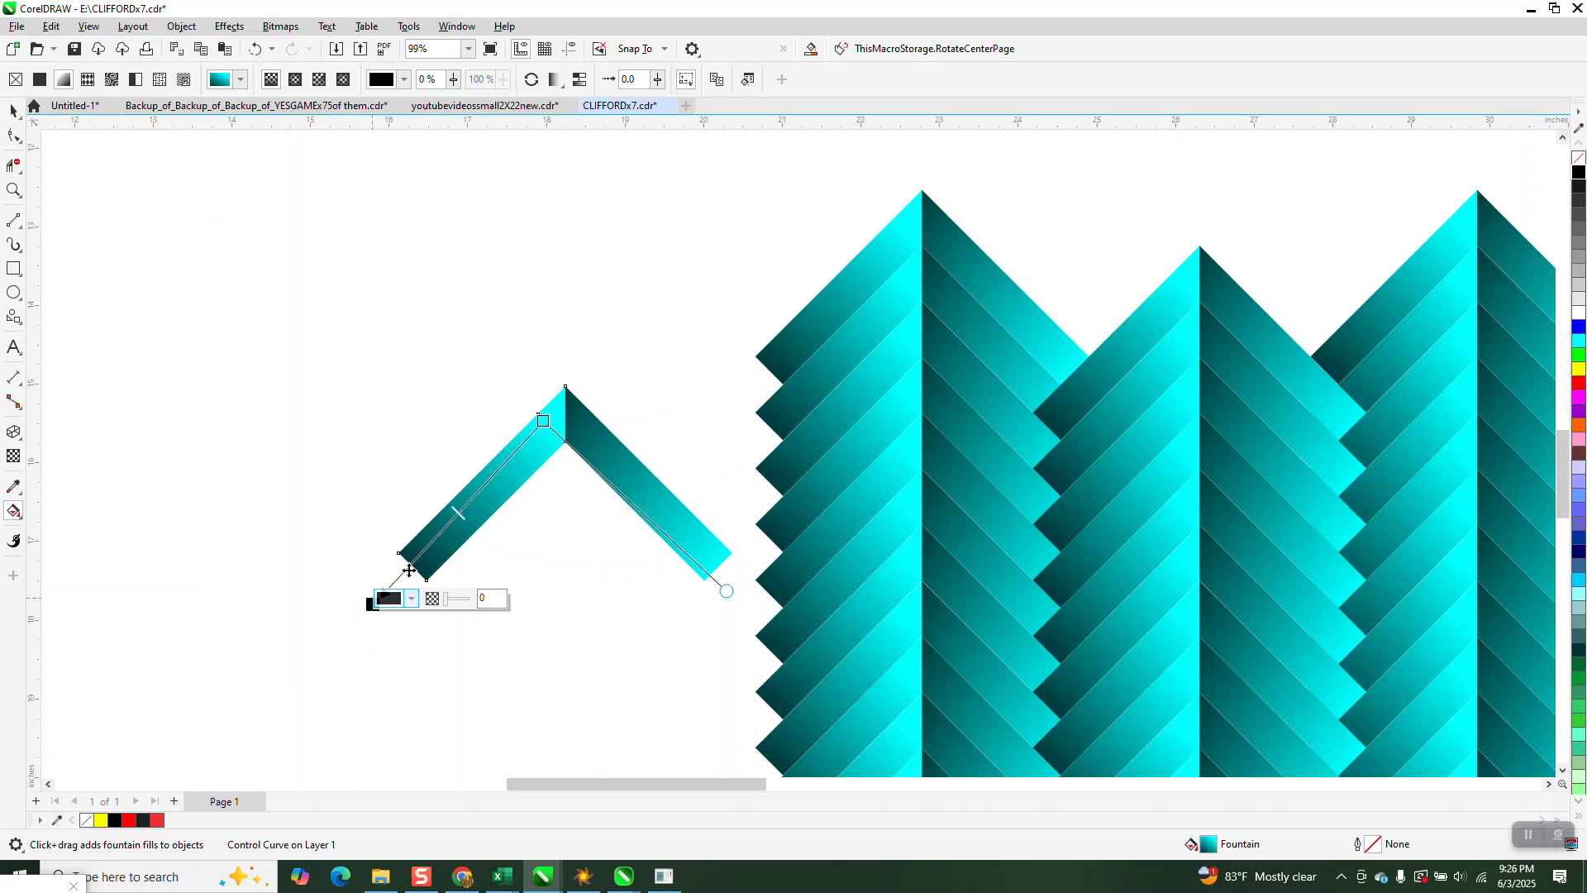
Reverse the fountain fill on the master chevron's right arm, placing cyan at the peak and black at the lower end.
left_click(614, 463)
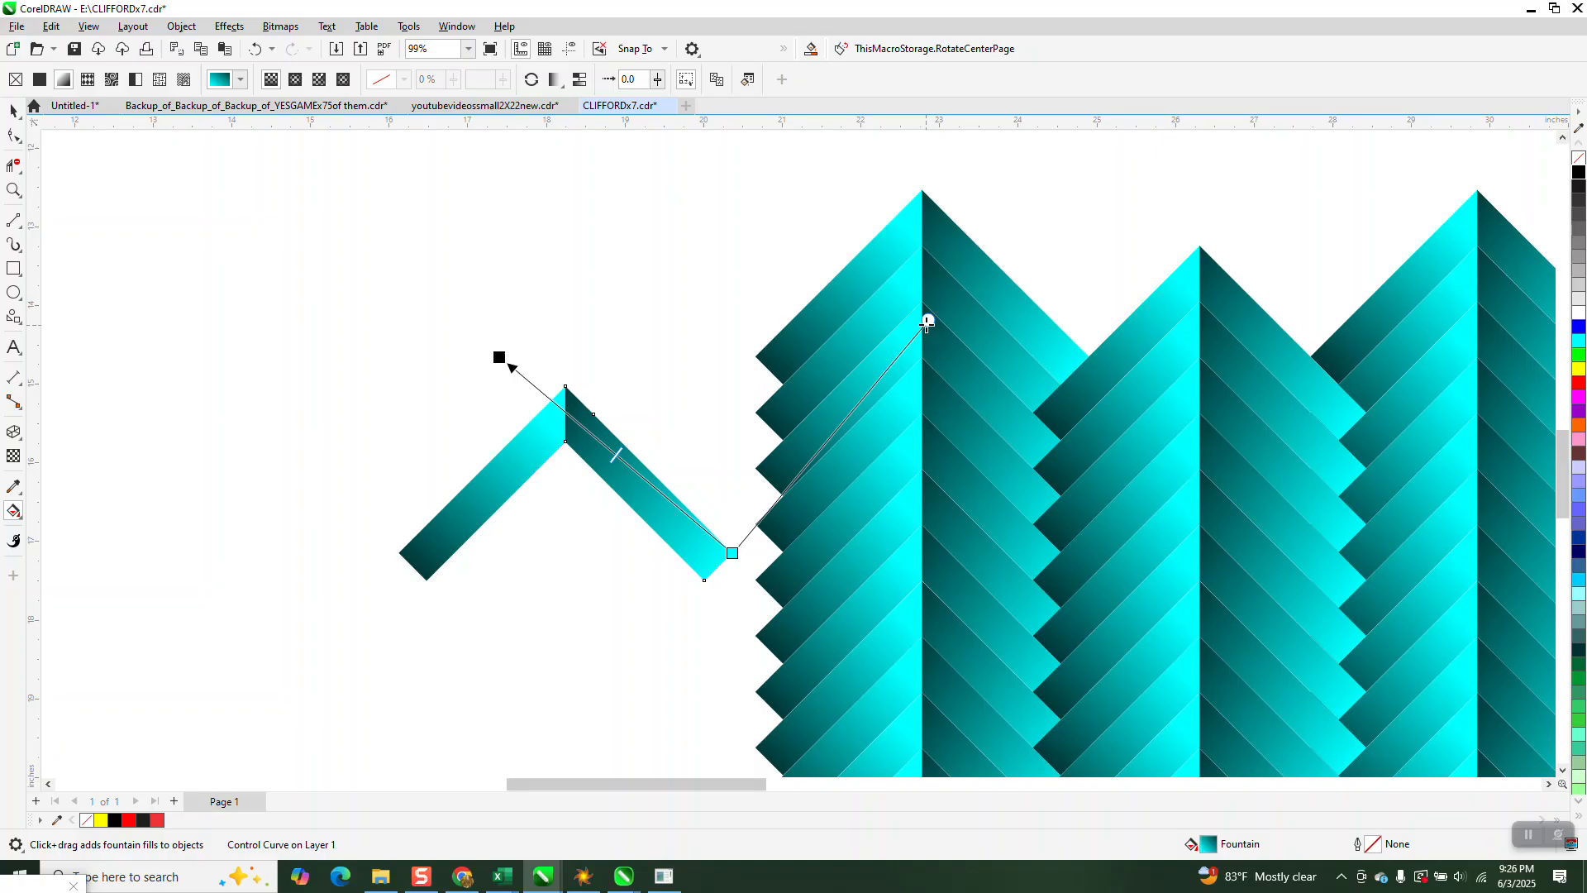
left_click_drag(926, 318, 631, 598)
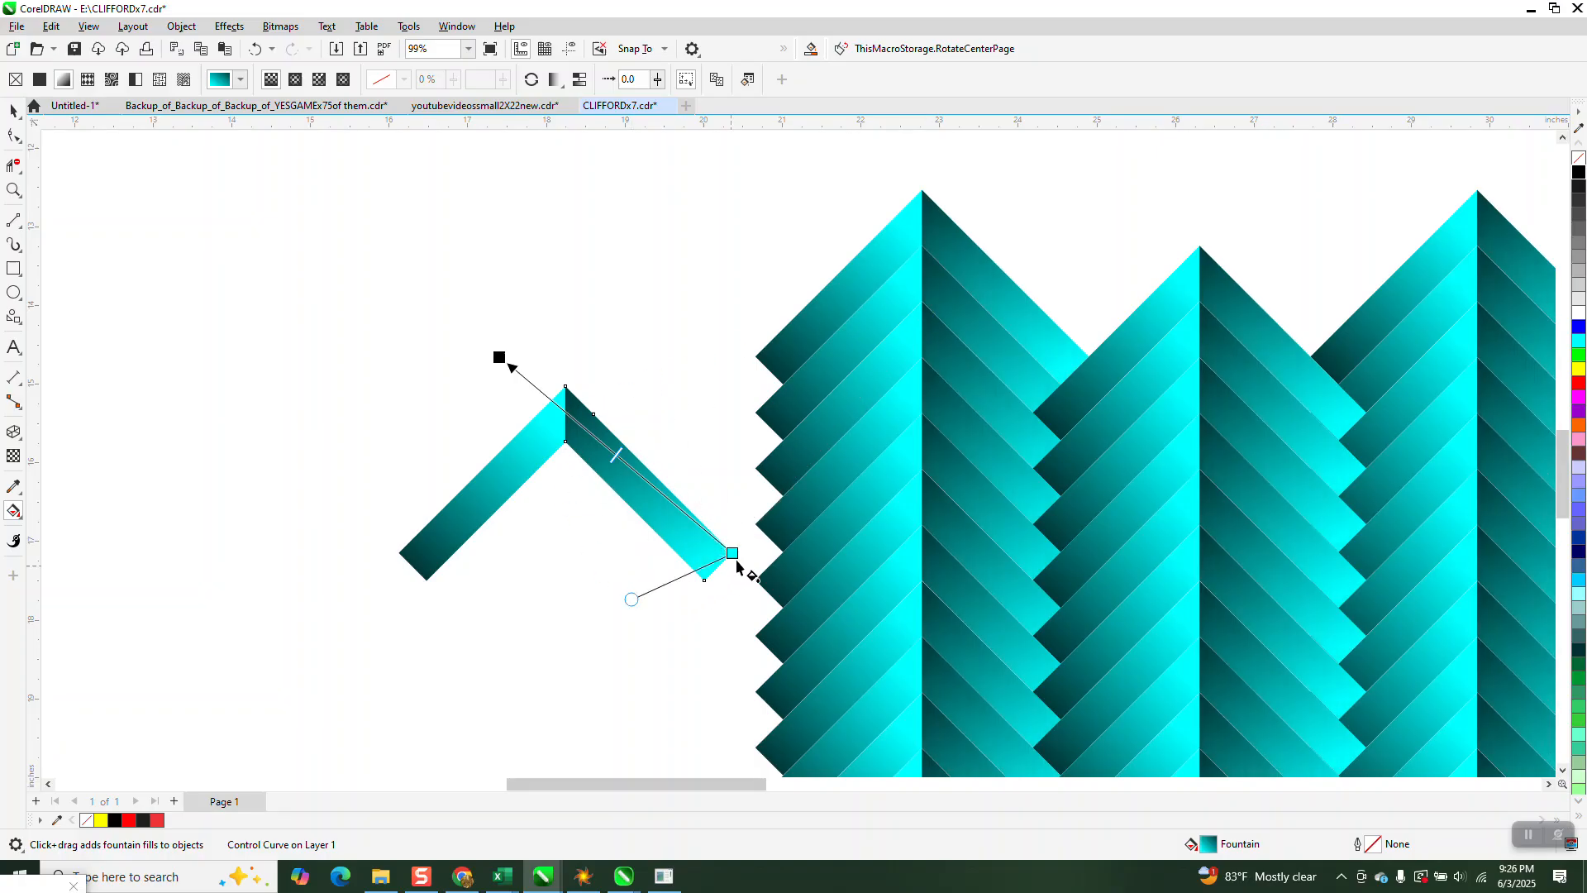
left_click_drag(734, 550, 587, 304)
left_click_drag(500, 357, 718, 566)
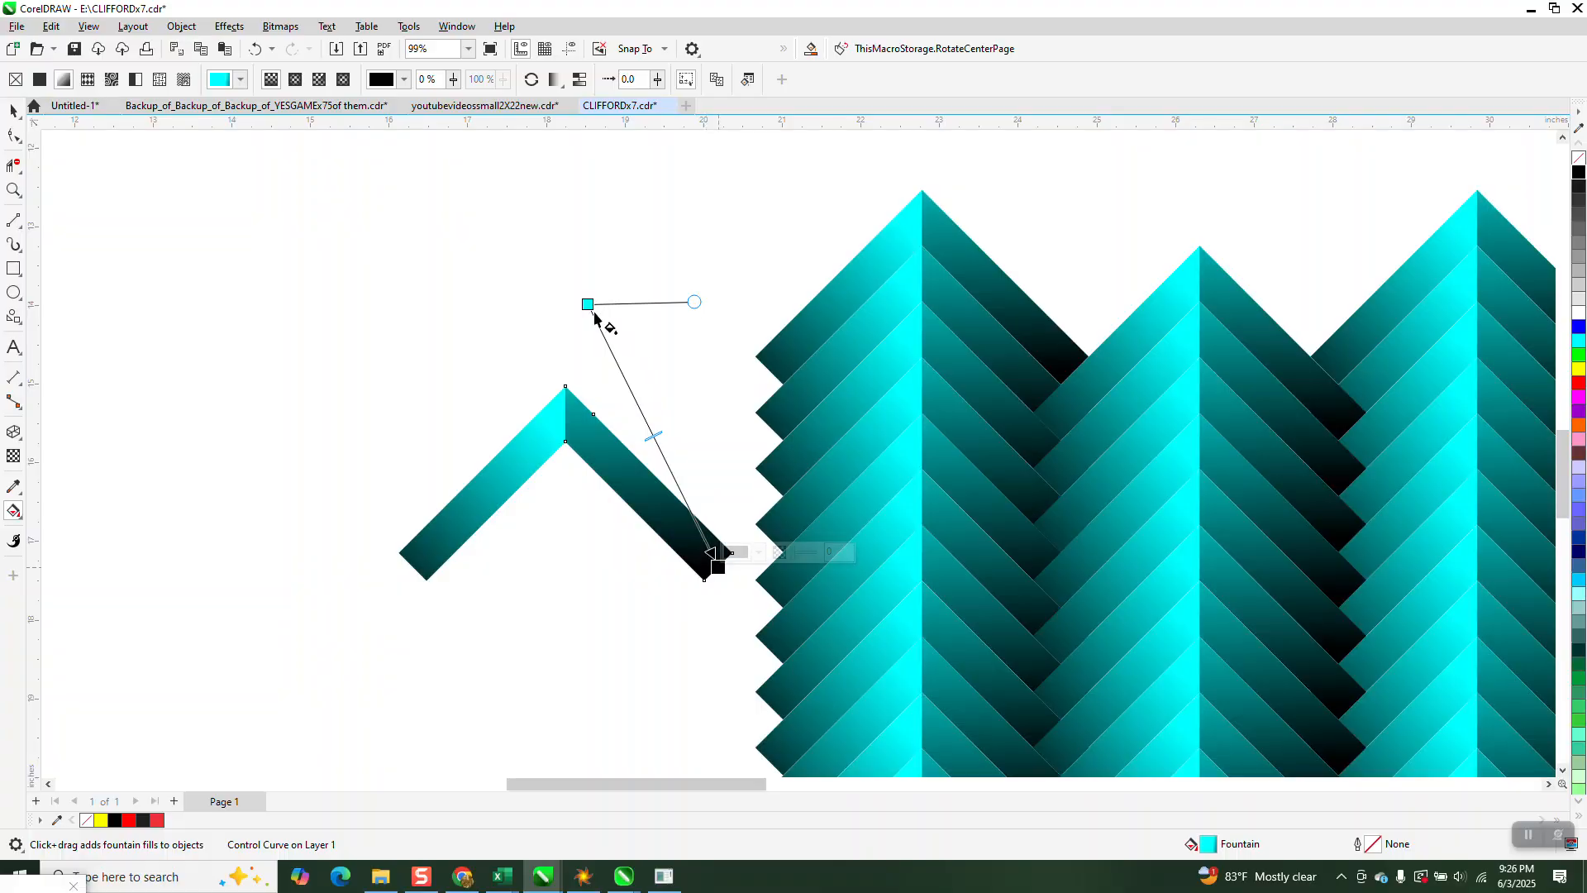
left_click_drag(587, 305, 551, 400)
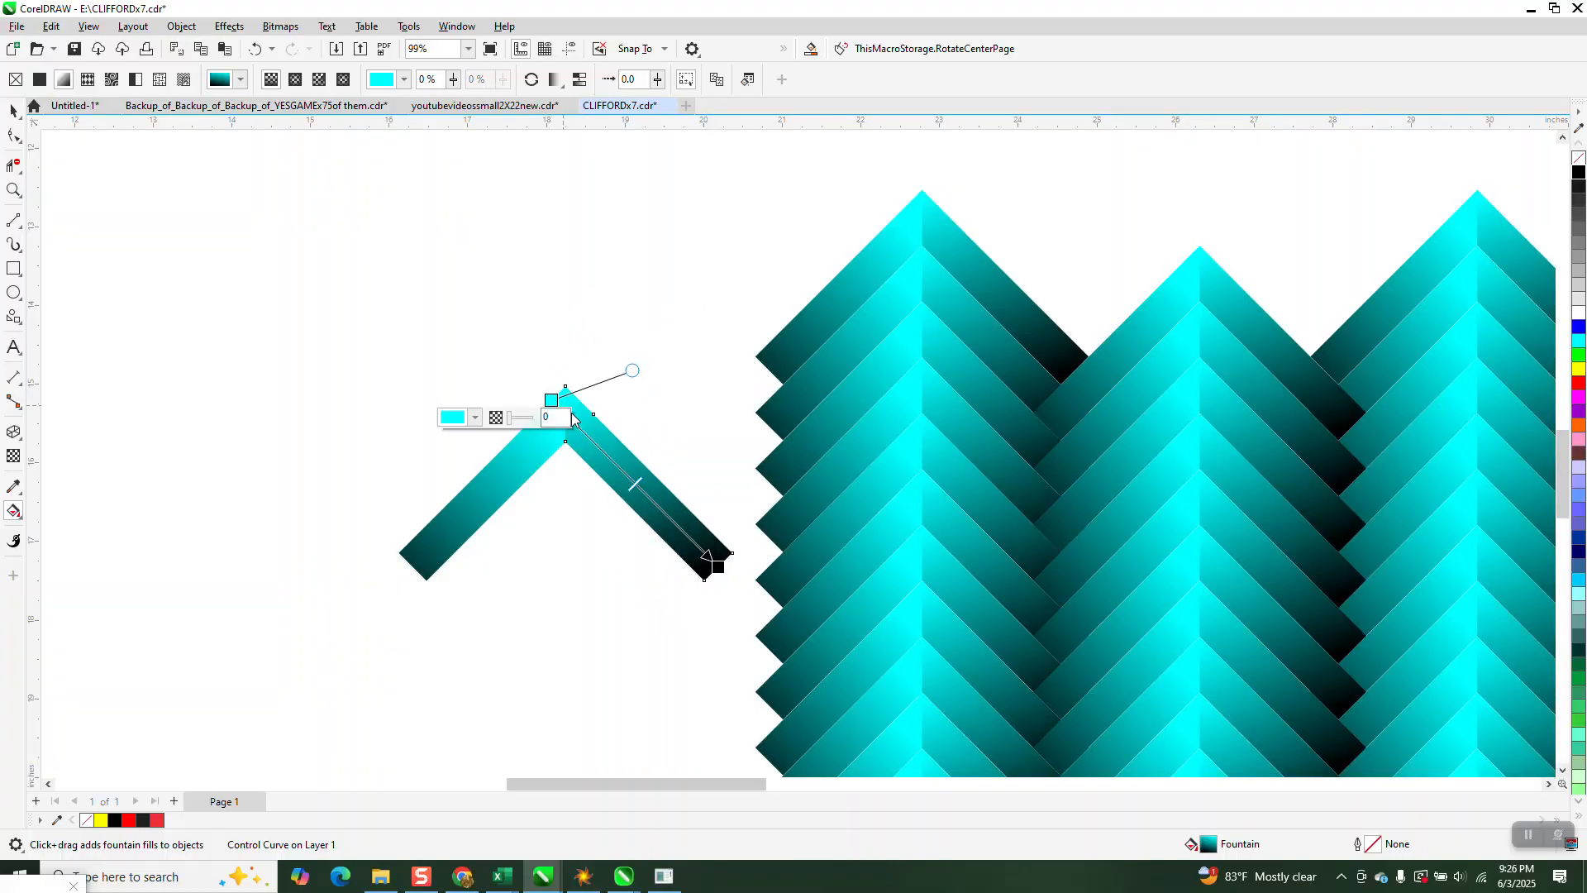
left_click(473, 328)
Select both halves of the master chevron and move it left, away from the pattern.
scroll(710, 368, "down", 4)
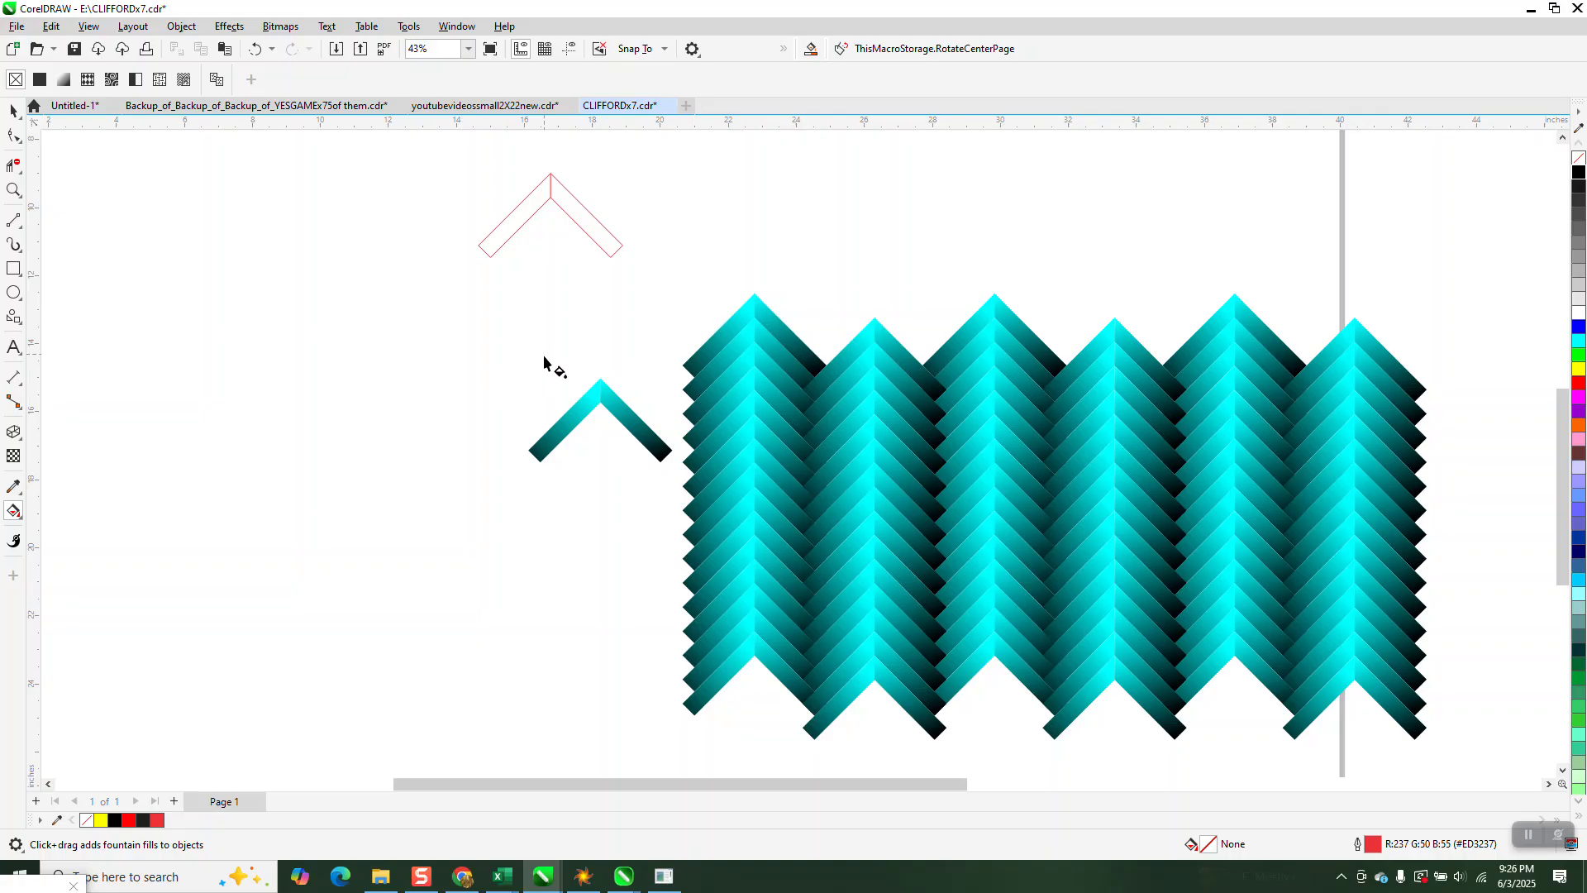
left_click(13, 111)
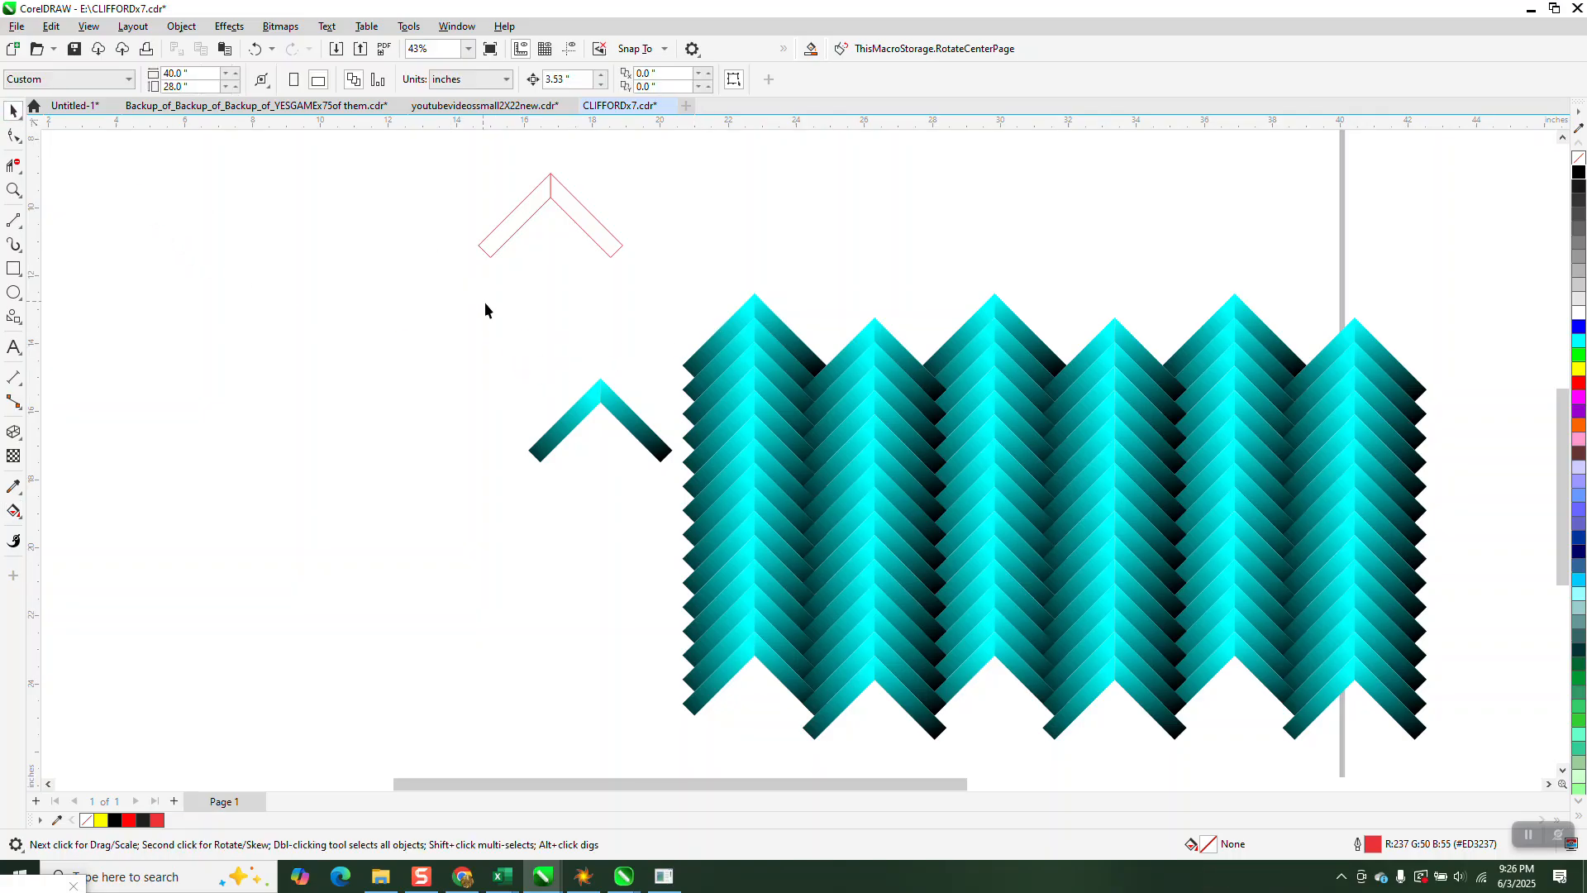
left_click_drag(608, 471, 690, 512)
left_click_drag(645, 438, 521, 442)
Select all the cloned chevrons in the pattern and give them a black outline.
left_click_drag(657, 286, 1474, 783)
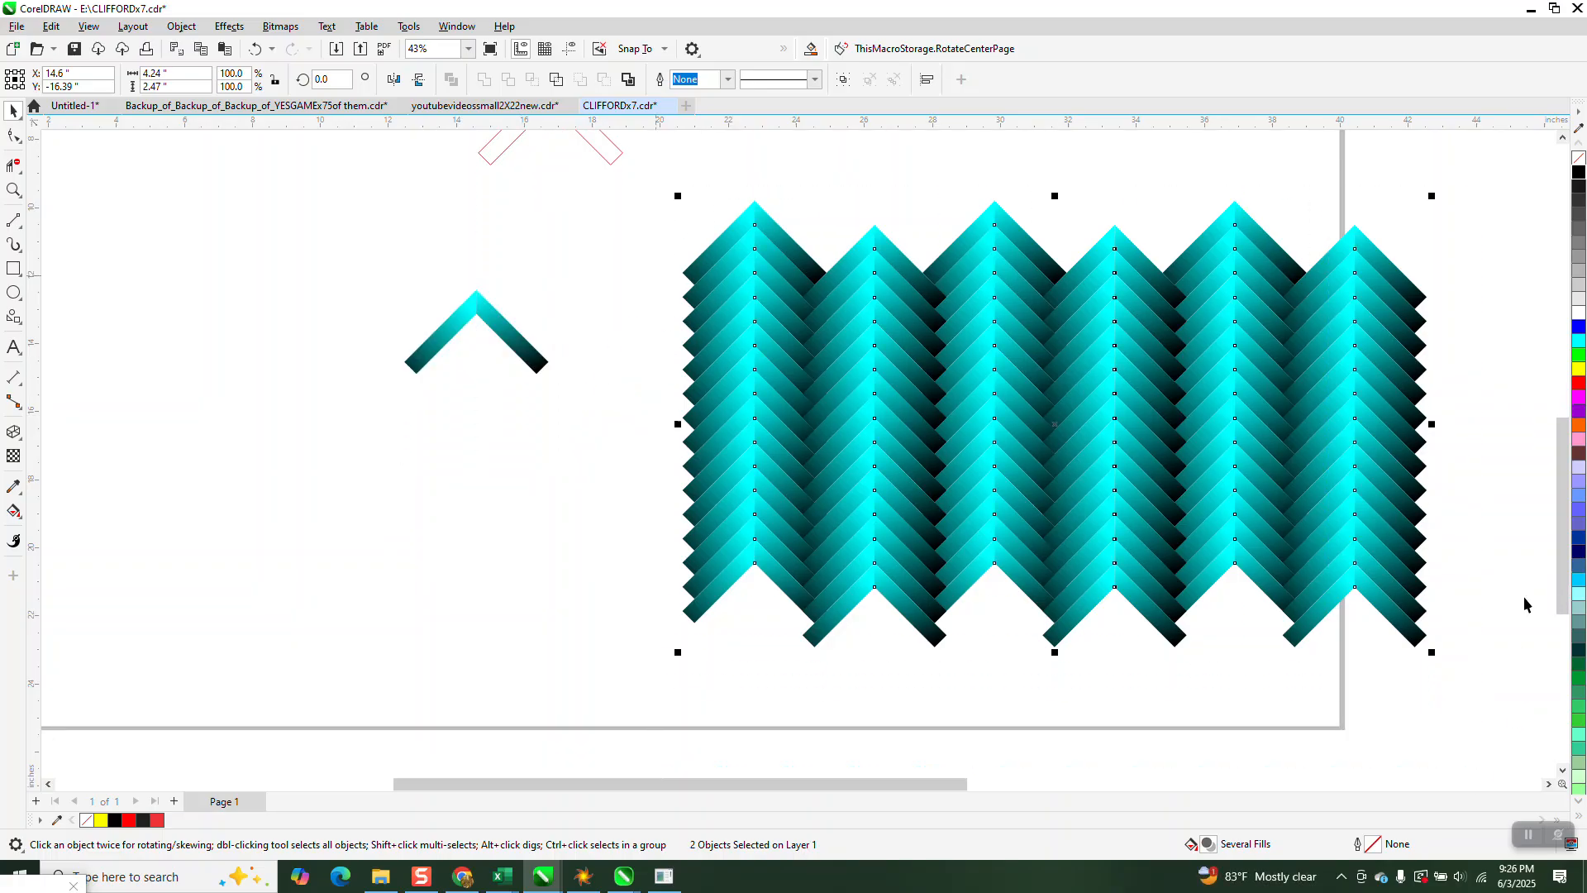
right_click(1577, 171)
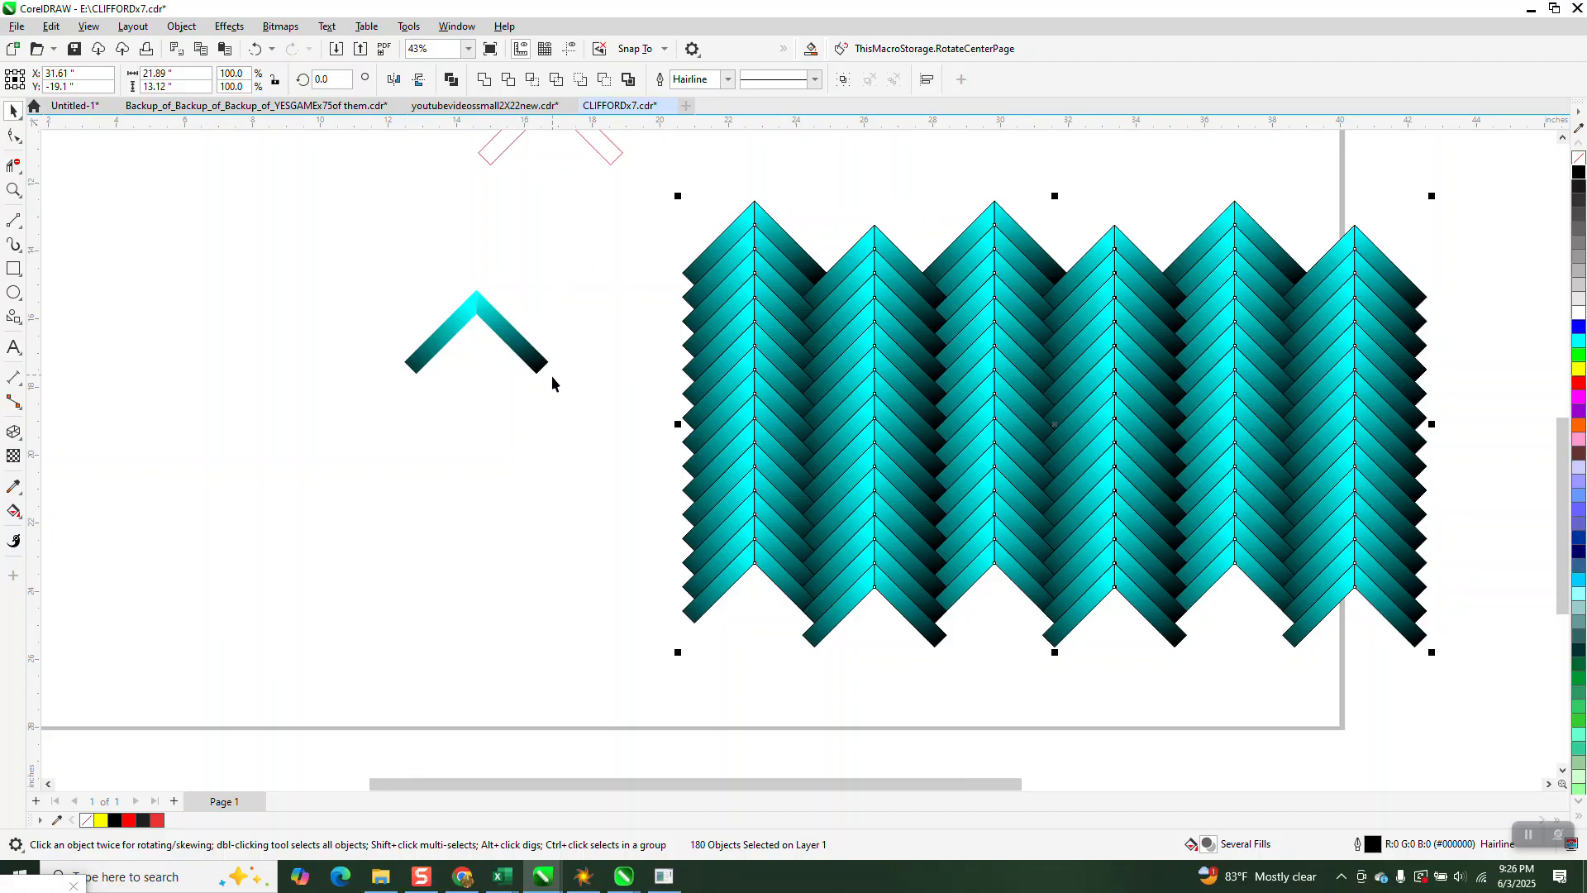
Delete the unfilled red-outlined chevron above the master chevron.
scroll(552, 375, "down", 1)
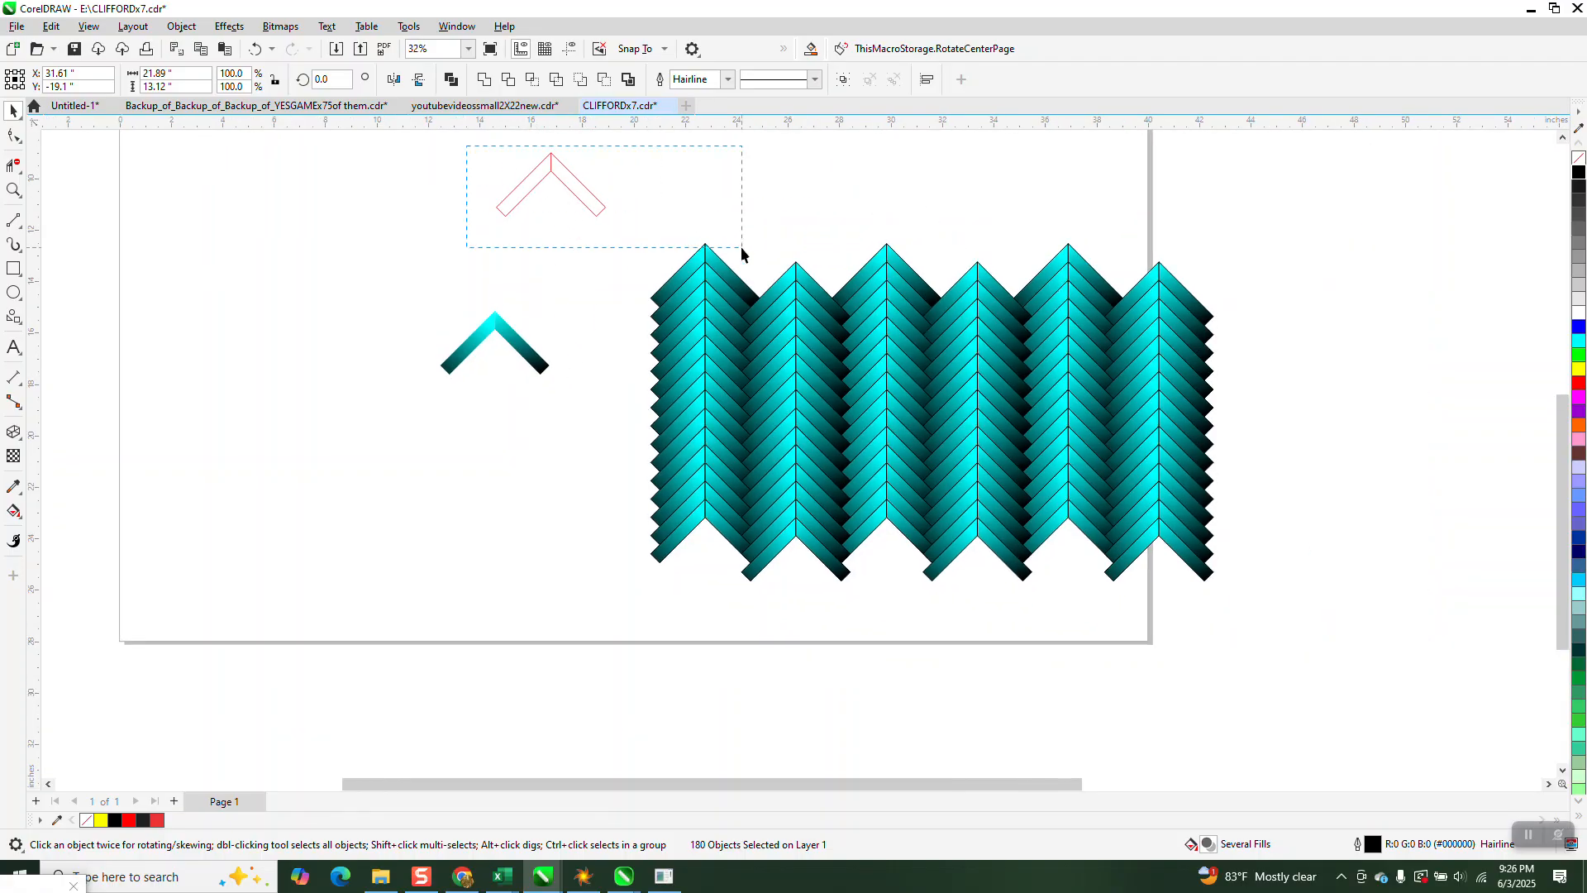
left_click_drag(741, 248, 742, 249)
key("Delete")
Select the master chevron together with the whole pattern and break the 182 selected objects apart.
left_click_drag(521, 365, 1305, 644)
left_click(181, 26)
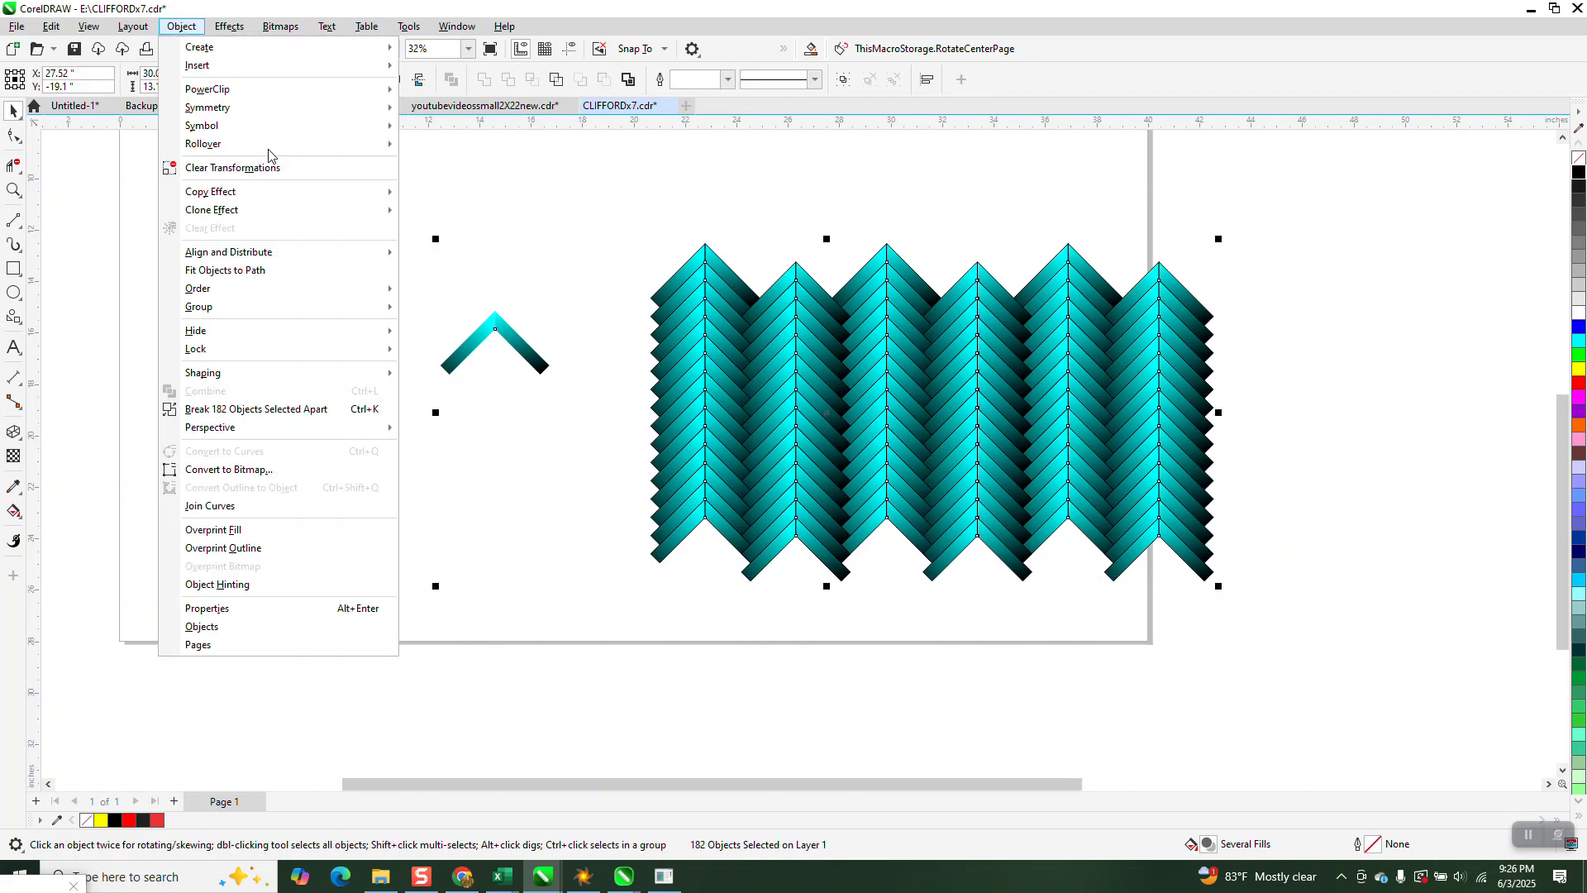
left_click(318, 410)
Select both halves of the cyan master chevron and delete it.
left_click_drag(404, 277, 468, 340)
left_click_drag(565, 415, 567, 408)
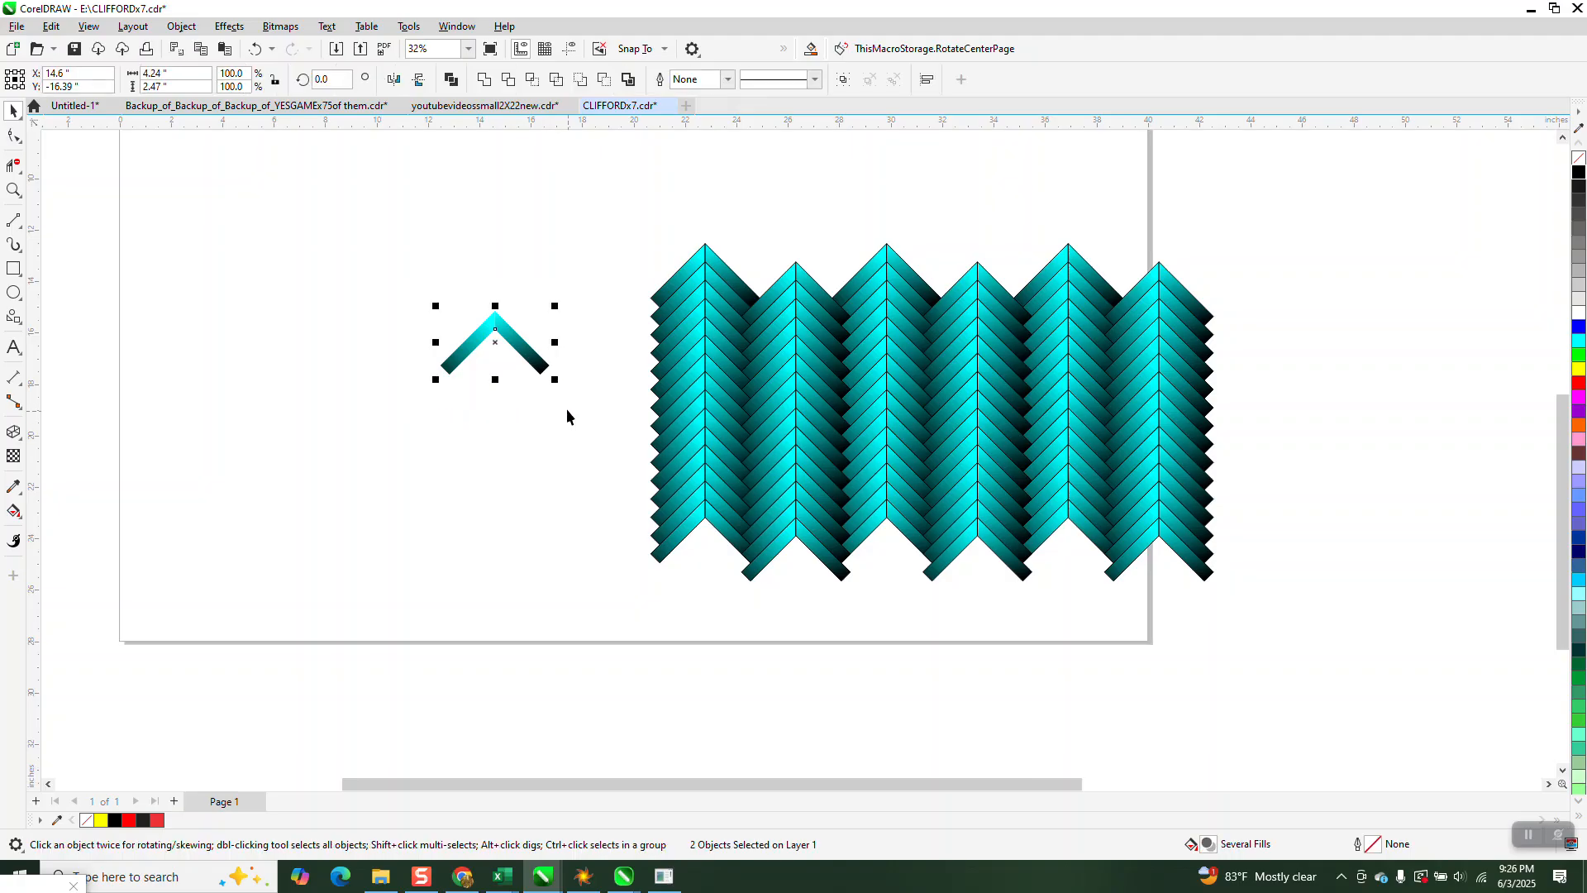
key("Delete")
Select the entire herringbone pattern, group it and center it on the page.
left_click_drag(801, 425, 1182, 610)
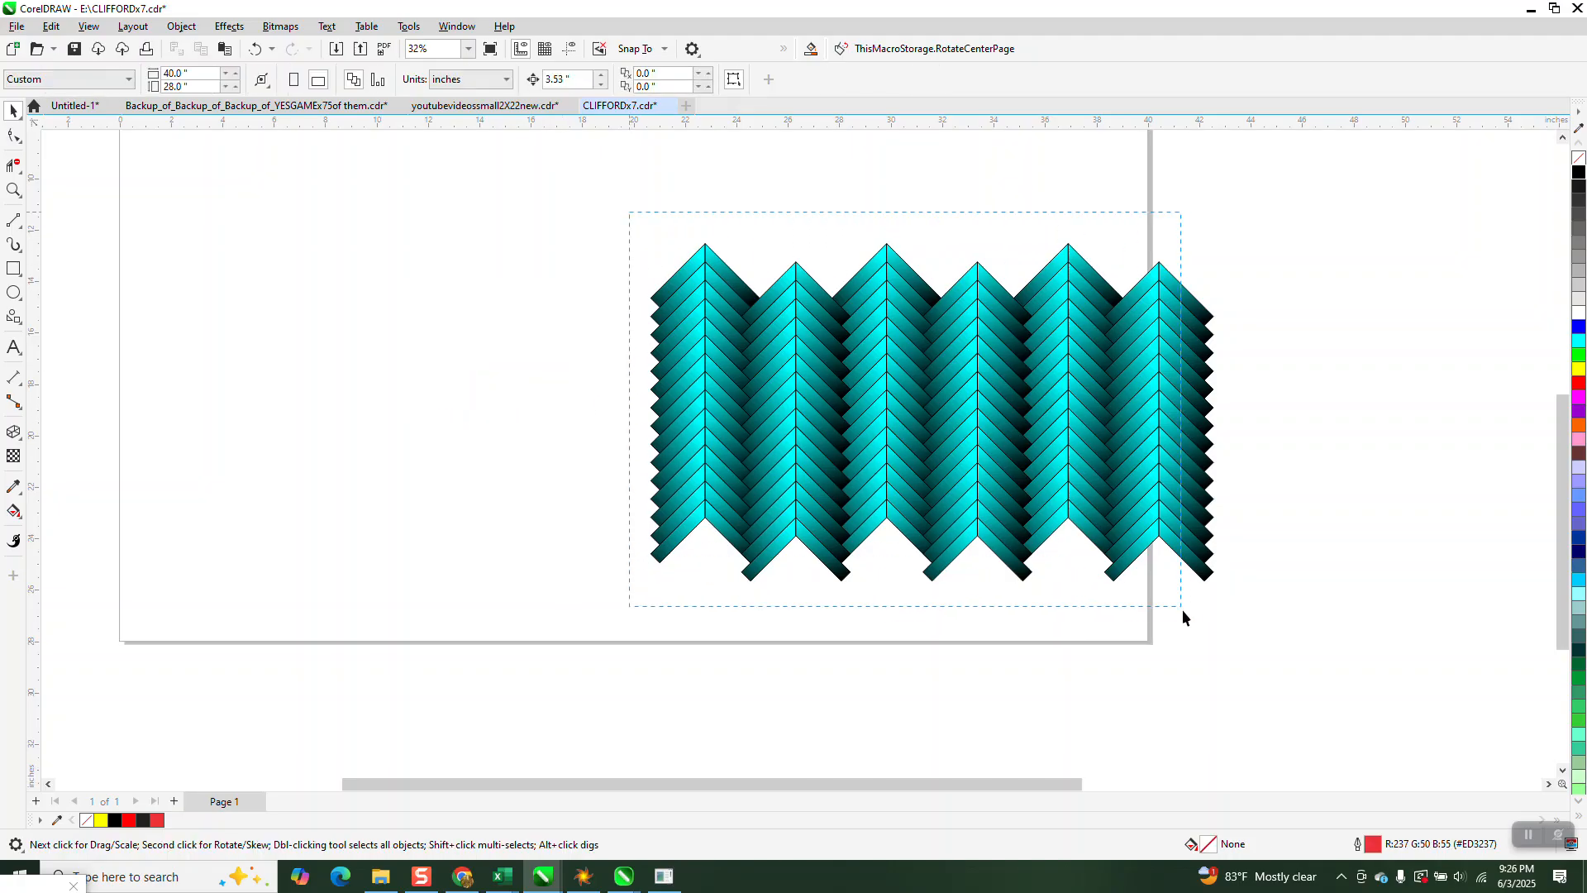
left_click_drag(1257, 652, 1277, 668)
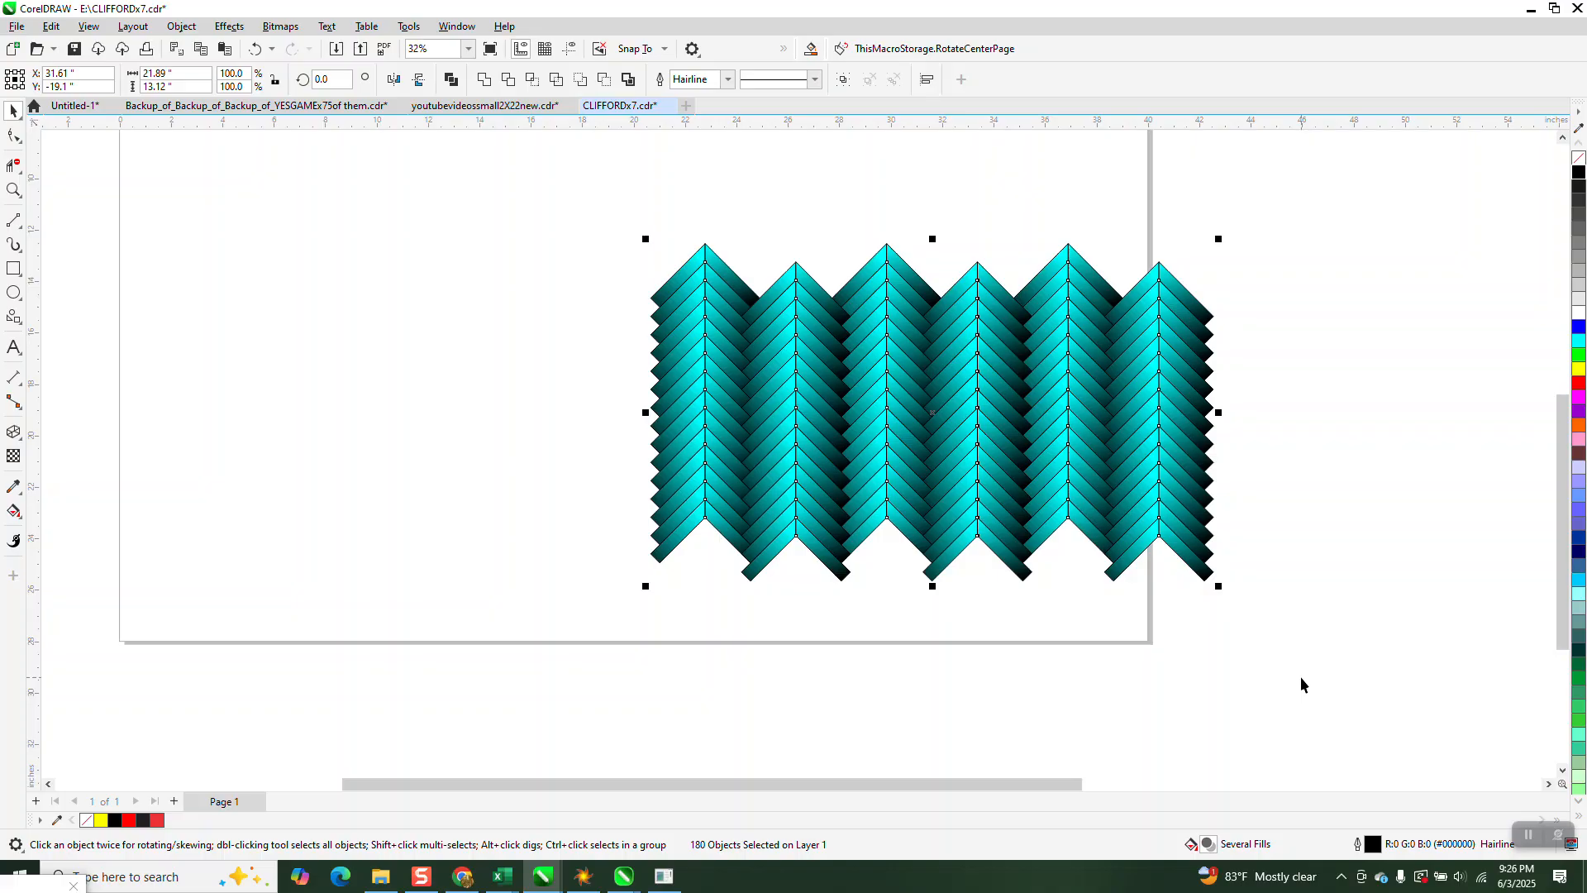
key("ctrl+g")
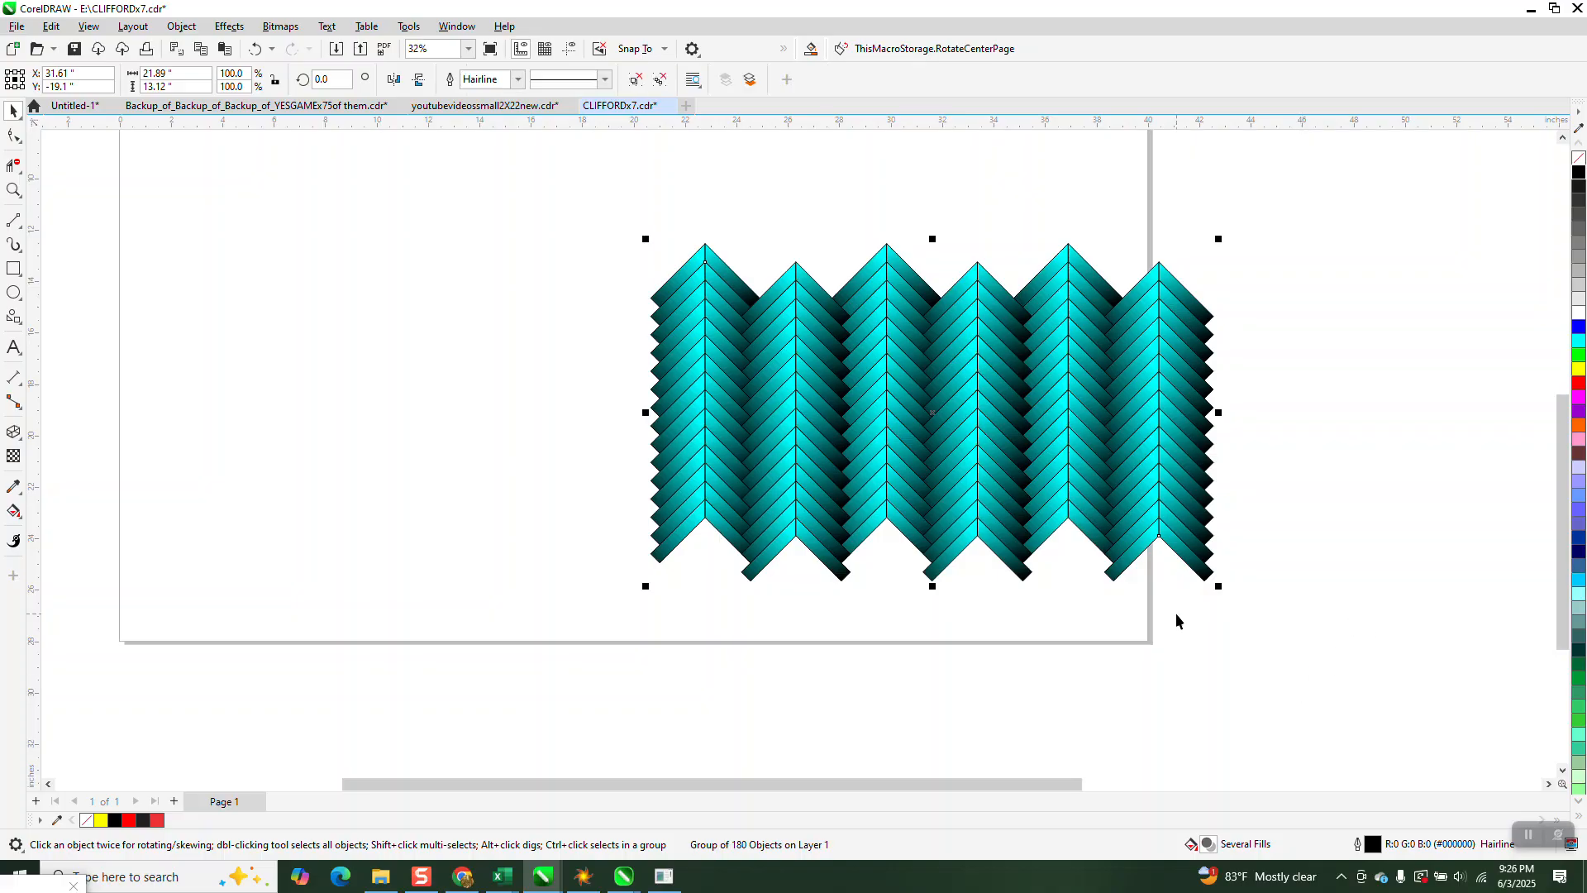
key("p")
Draw a rectangle about 19.77 by 8.16 inches over the pattern, inside its jagged edges.
scroll(1074, 636, "down", 1)
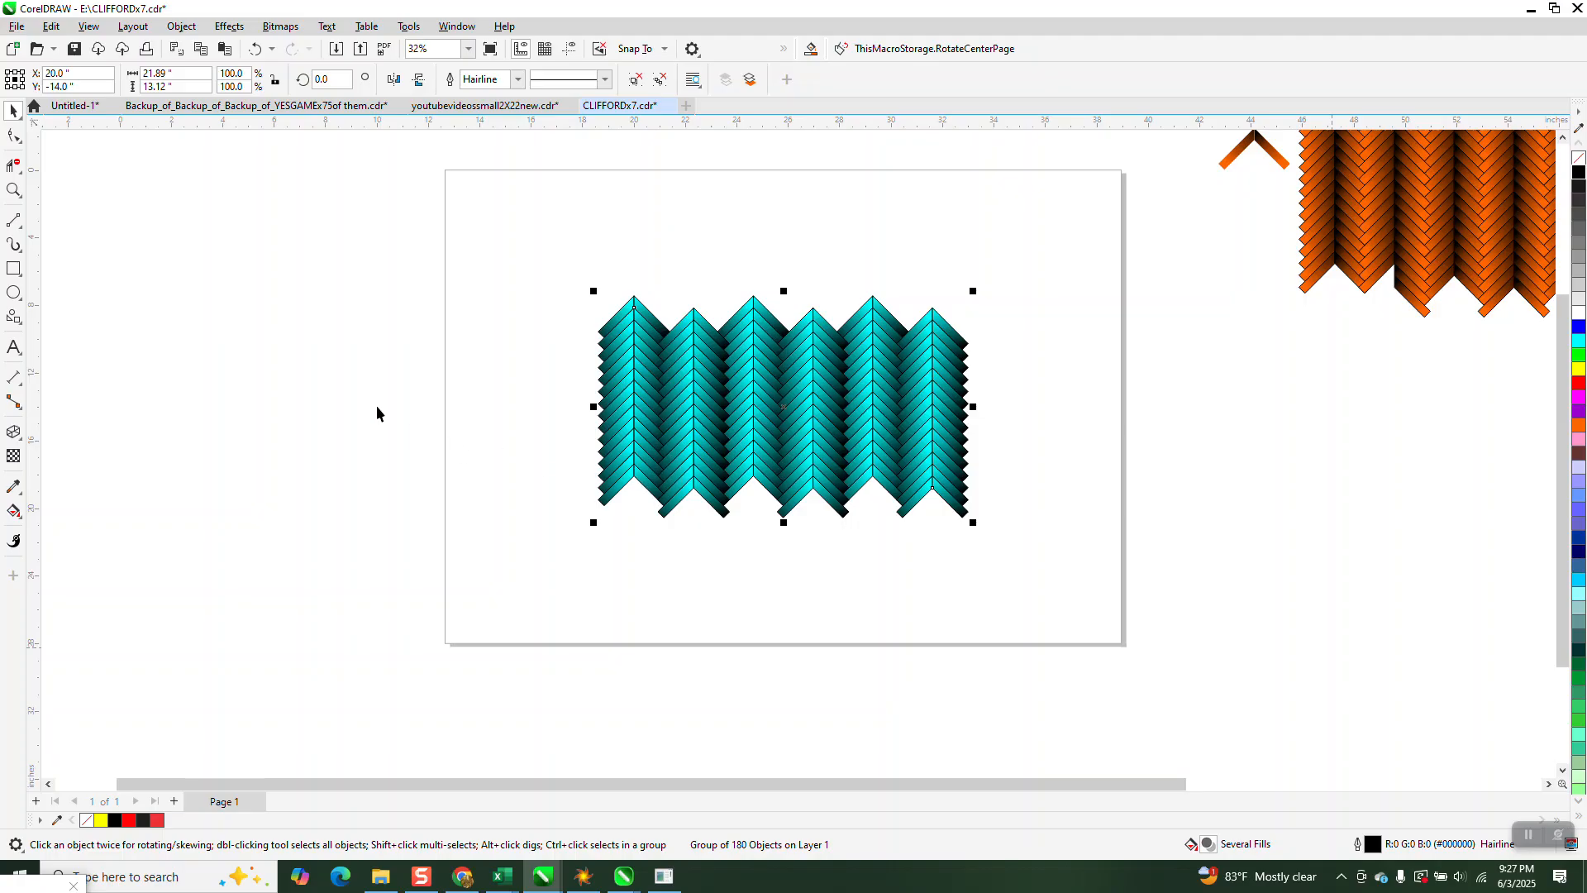
left_click(13, 269)
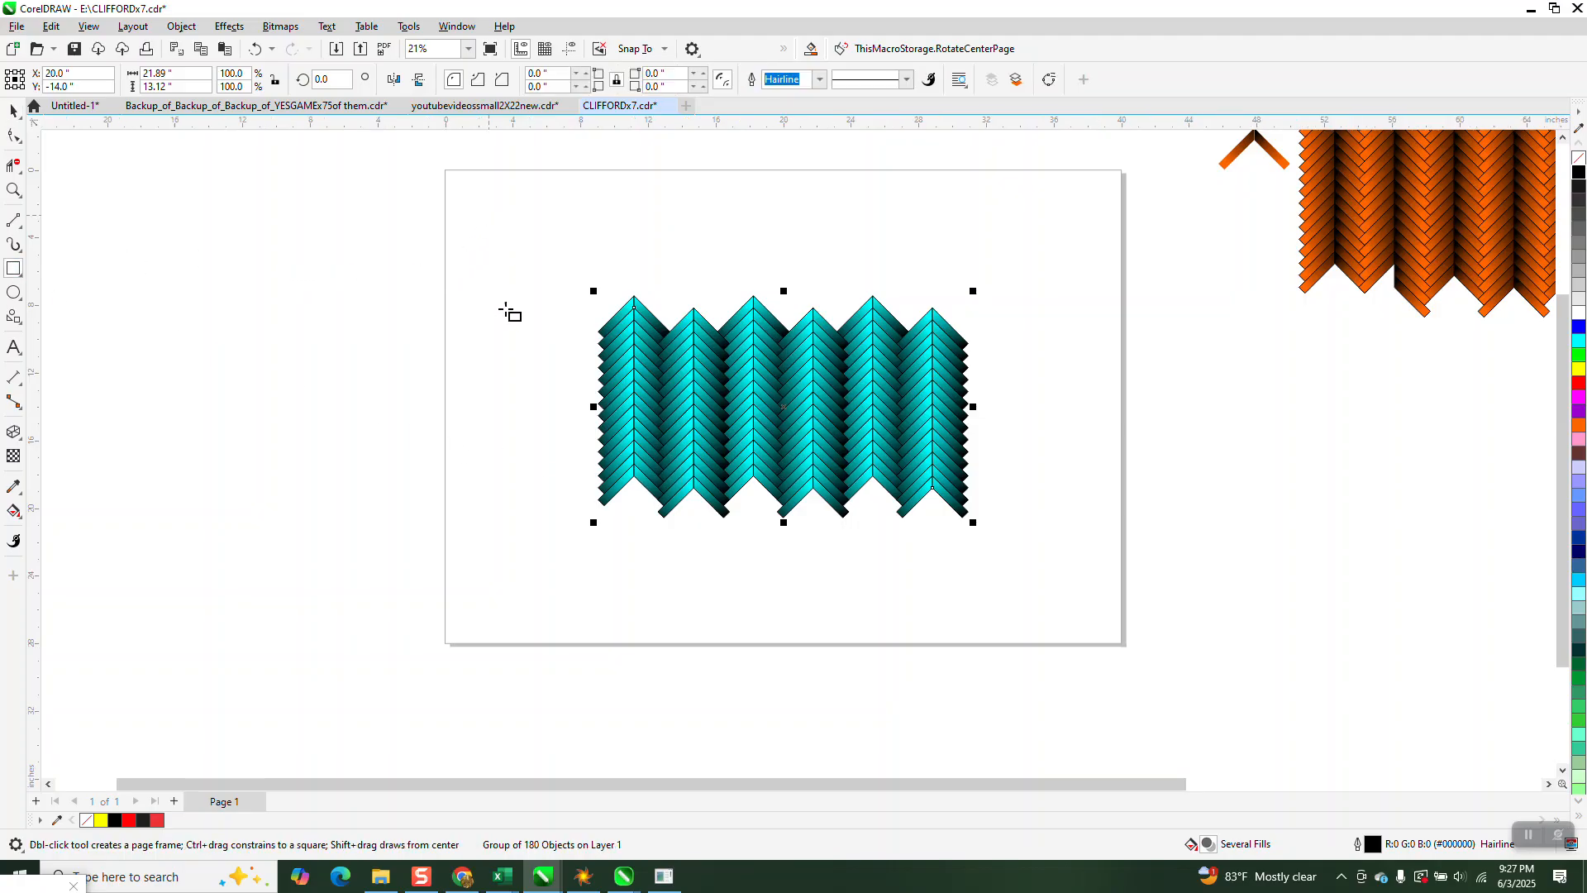
left_click_drag(613, 341, 950, 480)
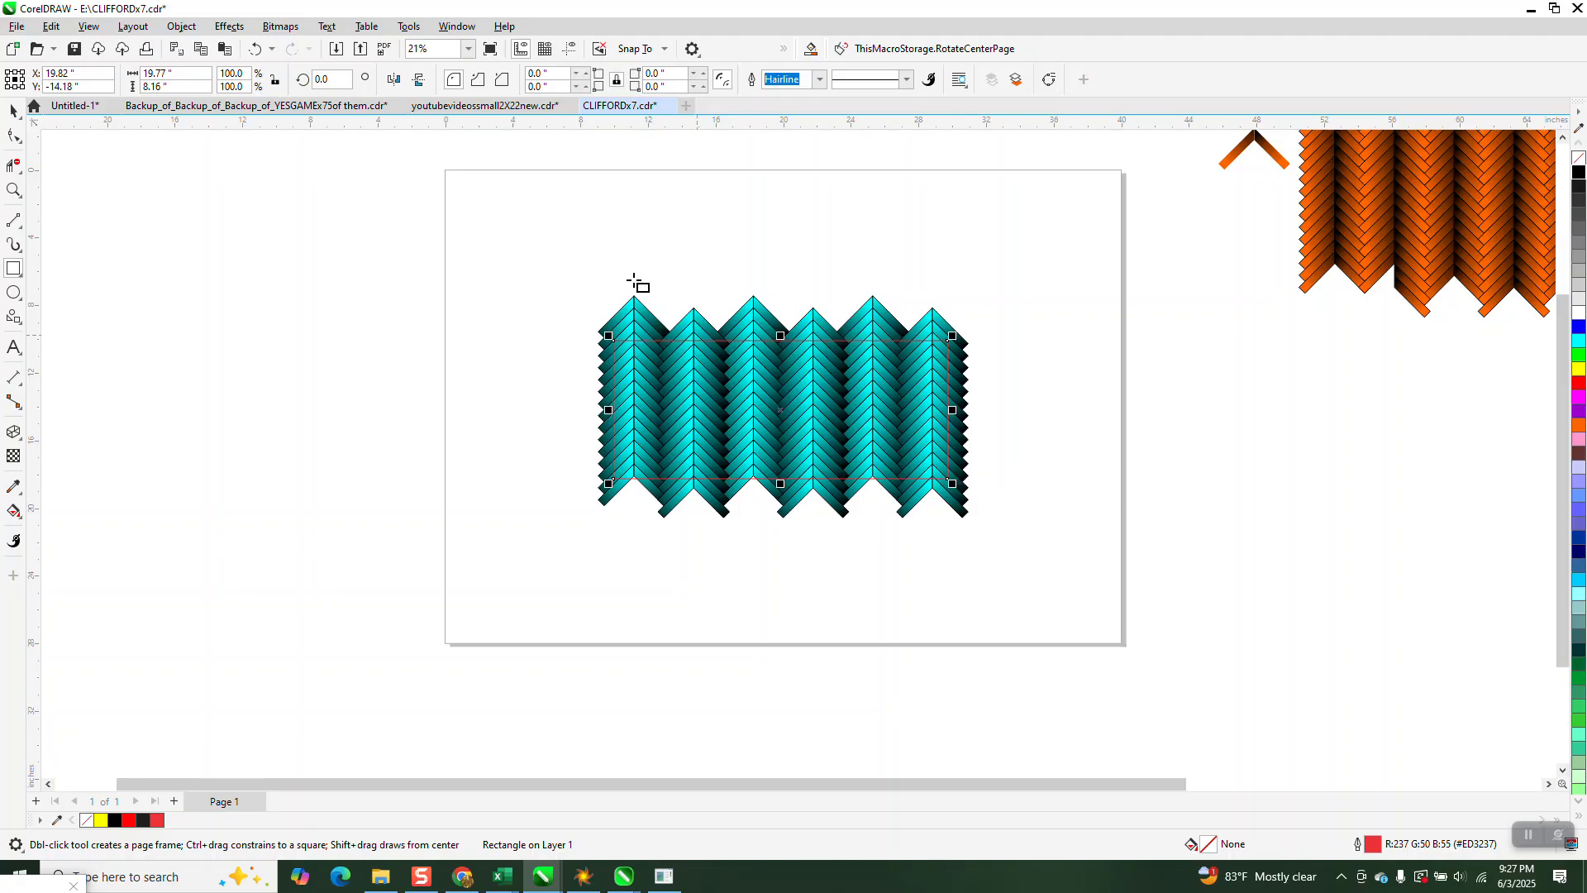
Select the red rectangle together with the grouped herringbone pattern and intersect them to make a trimmed rectangular piece.
left_click(14, 112)
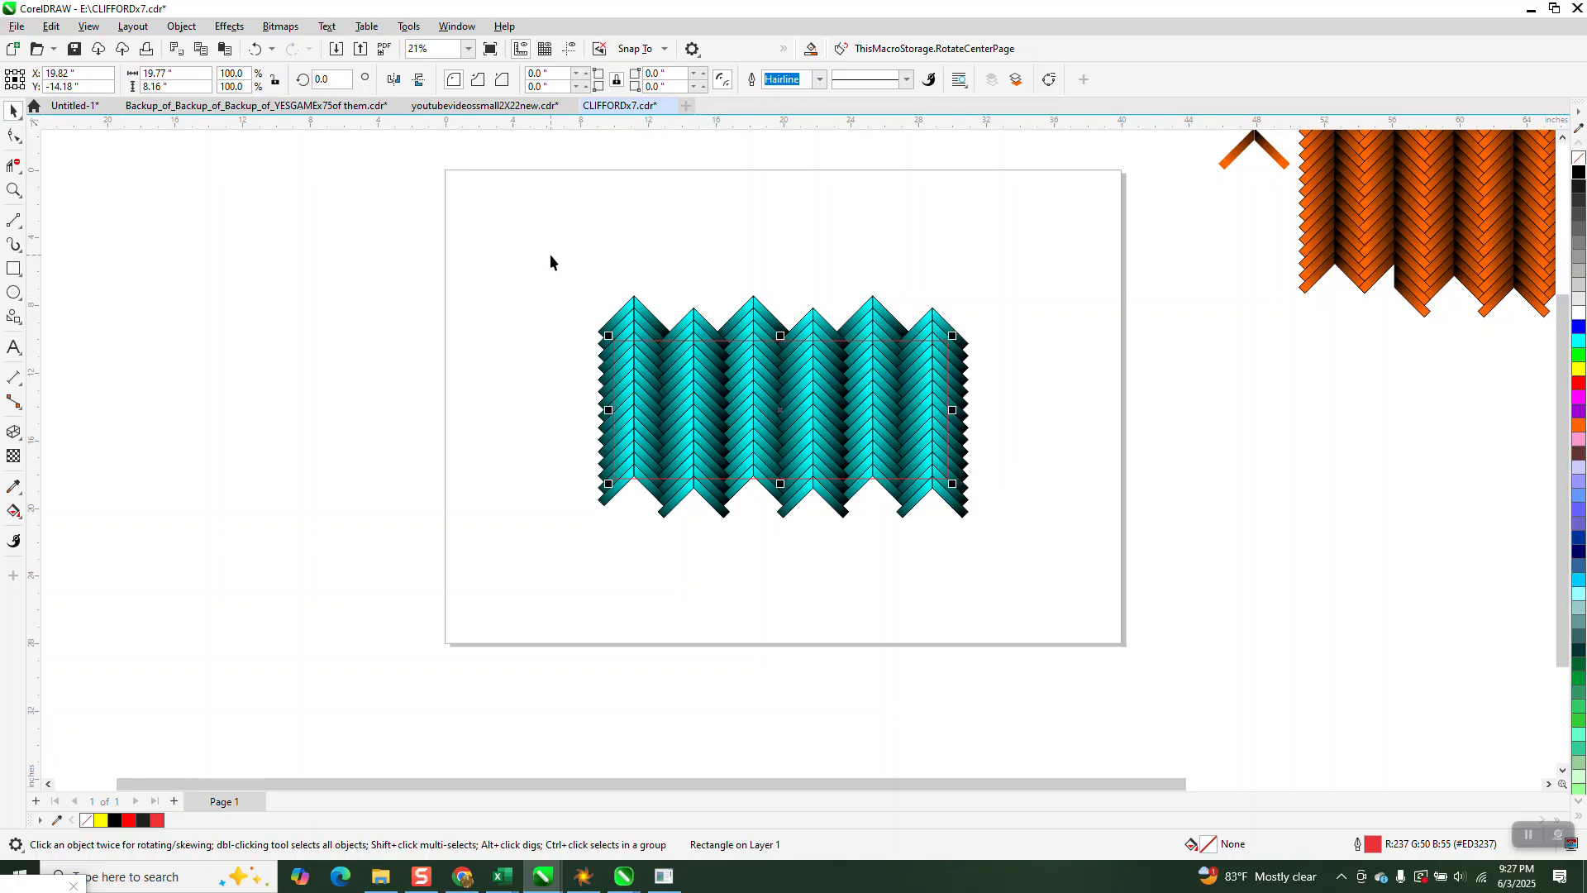
left_click_drag(551, 253, 1085, 593)
left_click(533, 79)
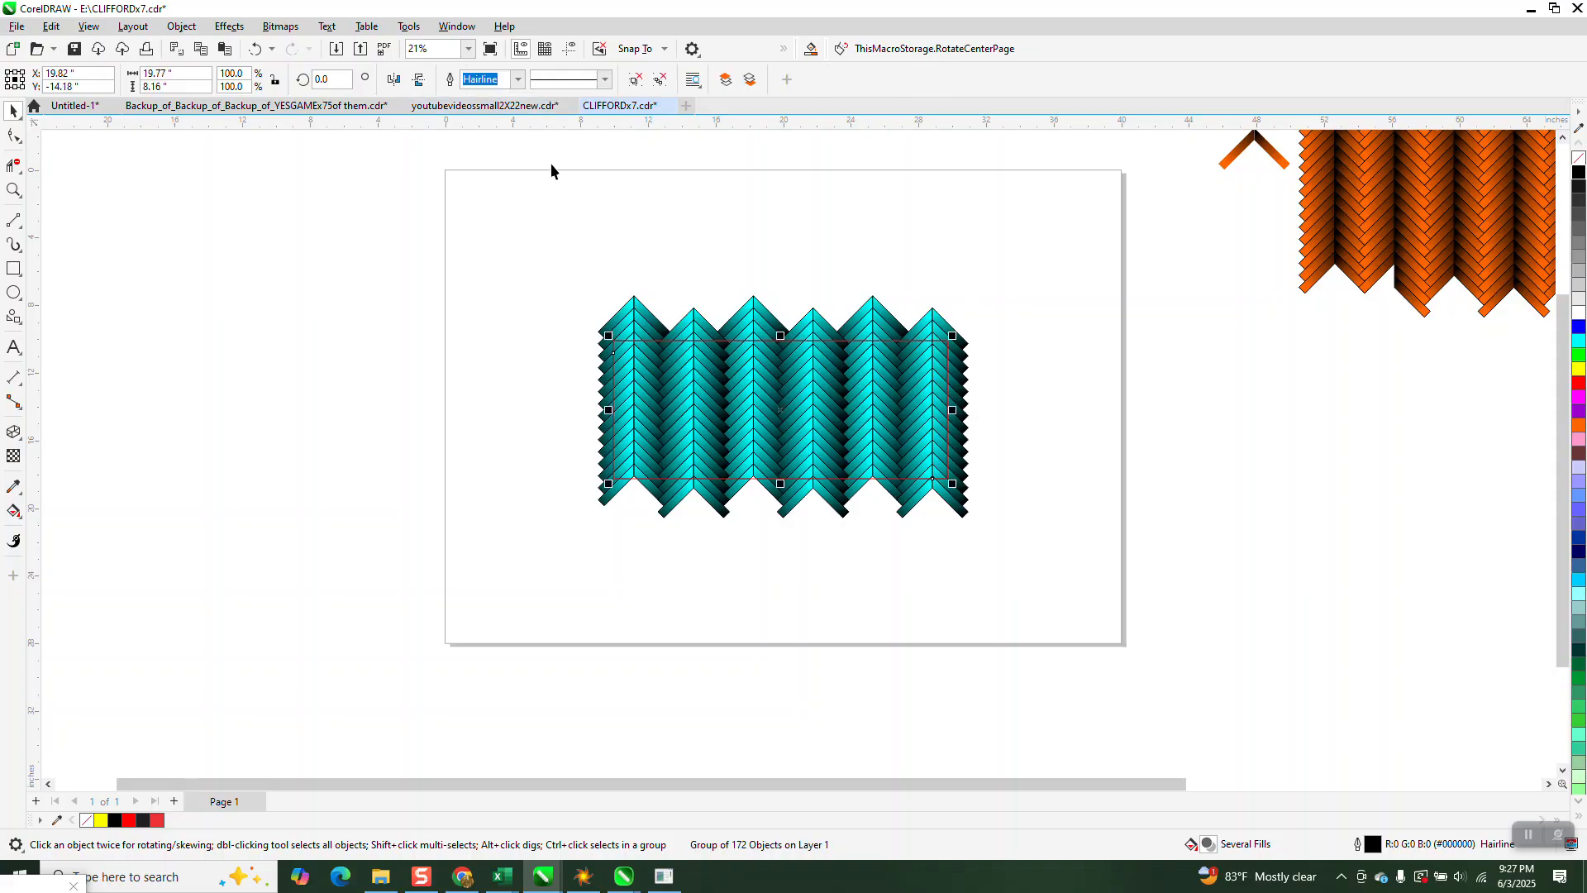
Nudge the intersected rectangular piece left until it sits clear of the original pattern, and check its trimmed edges up close.
key("Left")
key("Left")
key("Left")
key("Left")
key("Left")
key("Left")
key("Left")
key("Left")
key("Left")
key("Left")
key("Left")
key("Left")
key("Left")
key("Left")
key("Left")
key("Left")
key("Left")
key("Left")
key("Left")
key("Left")
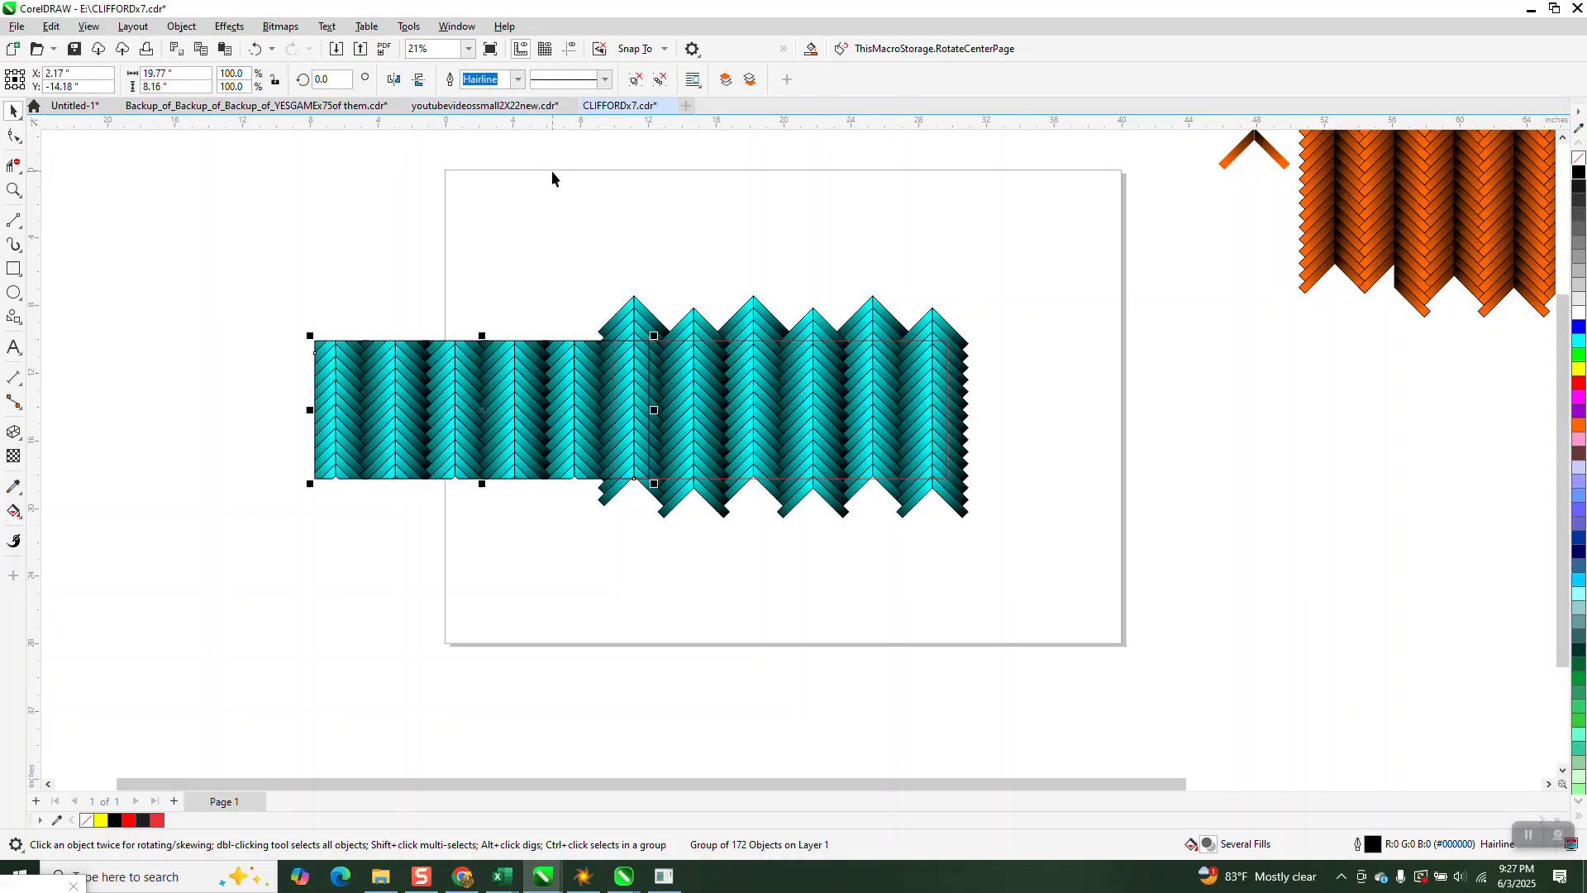
left_click(14, 190)
left_click_drag(276, 340, 417, 457)
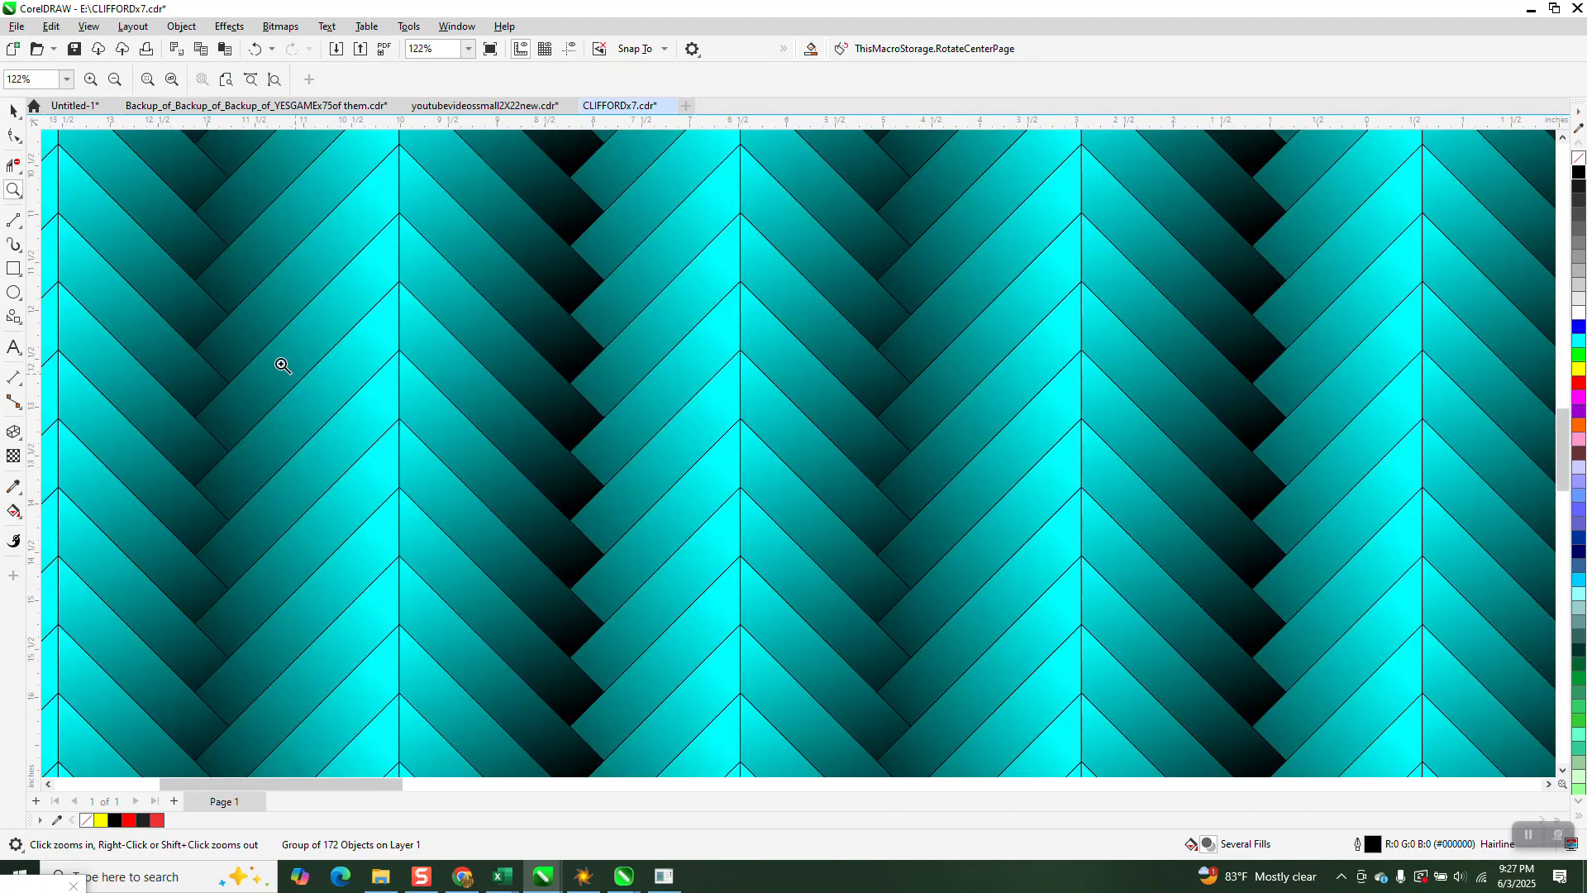
scroll(281, 363, "down", 6)
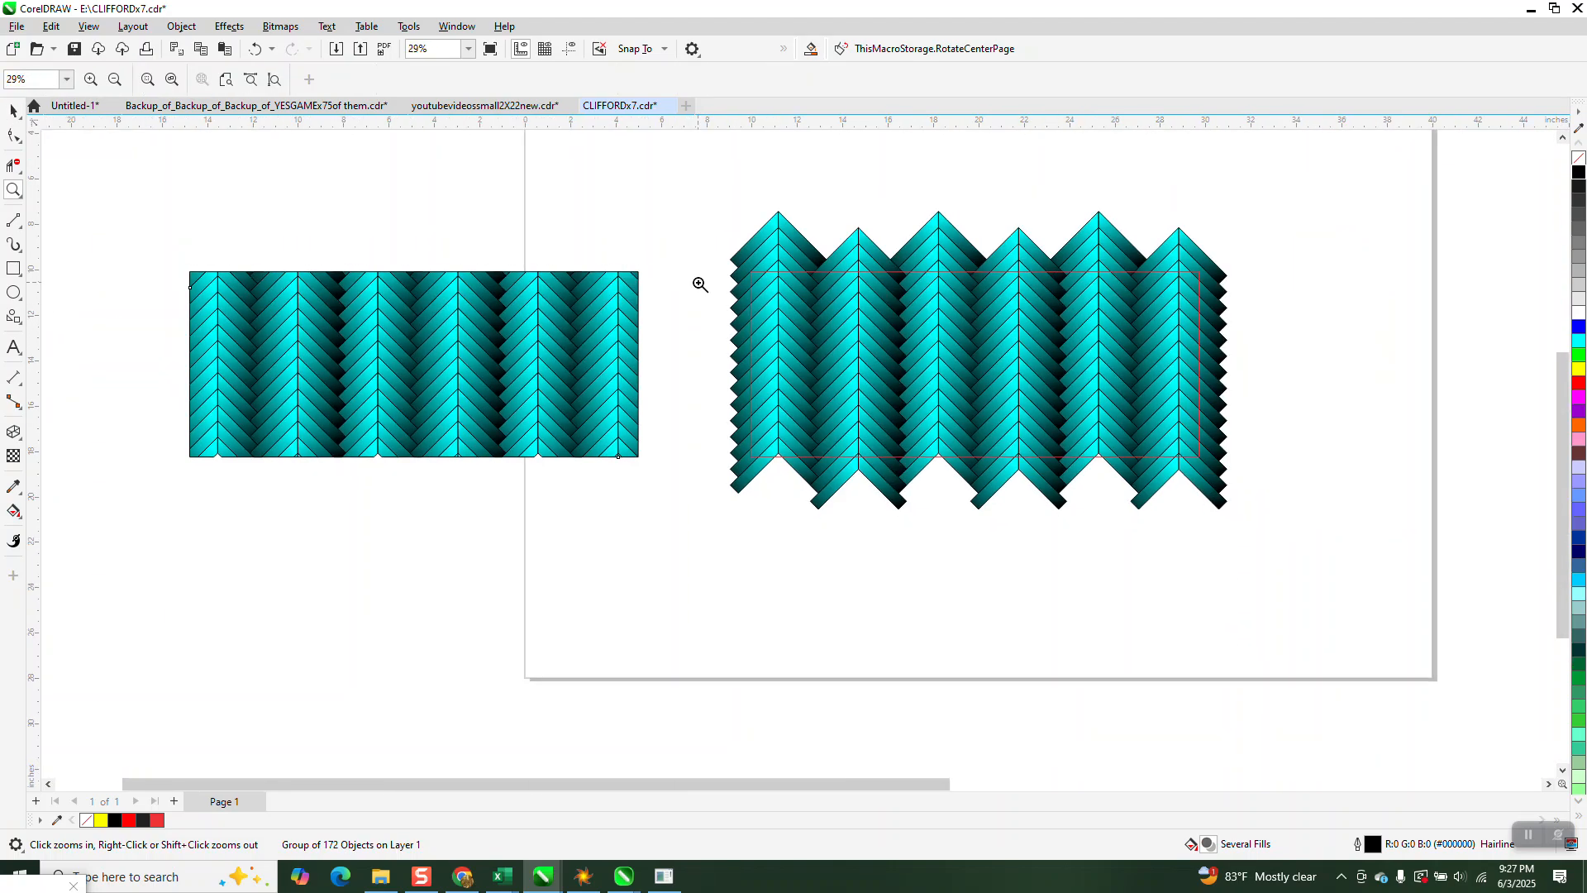
Select the leftover red rectangle outline on the original pattern and delete it.
left_click(14, 110)
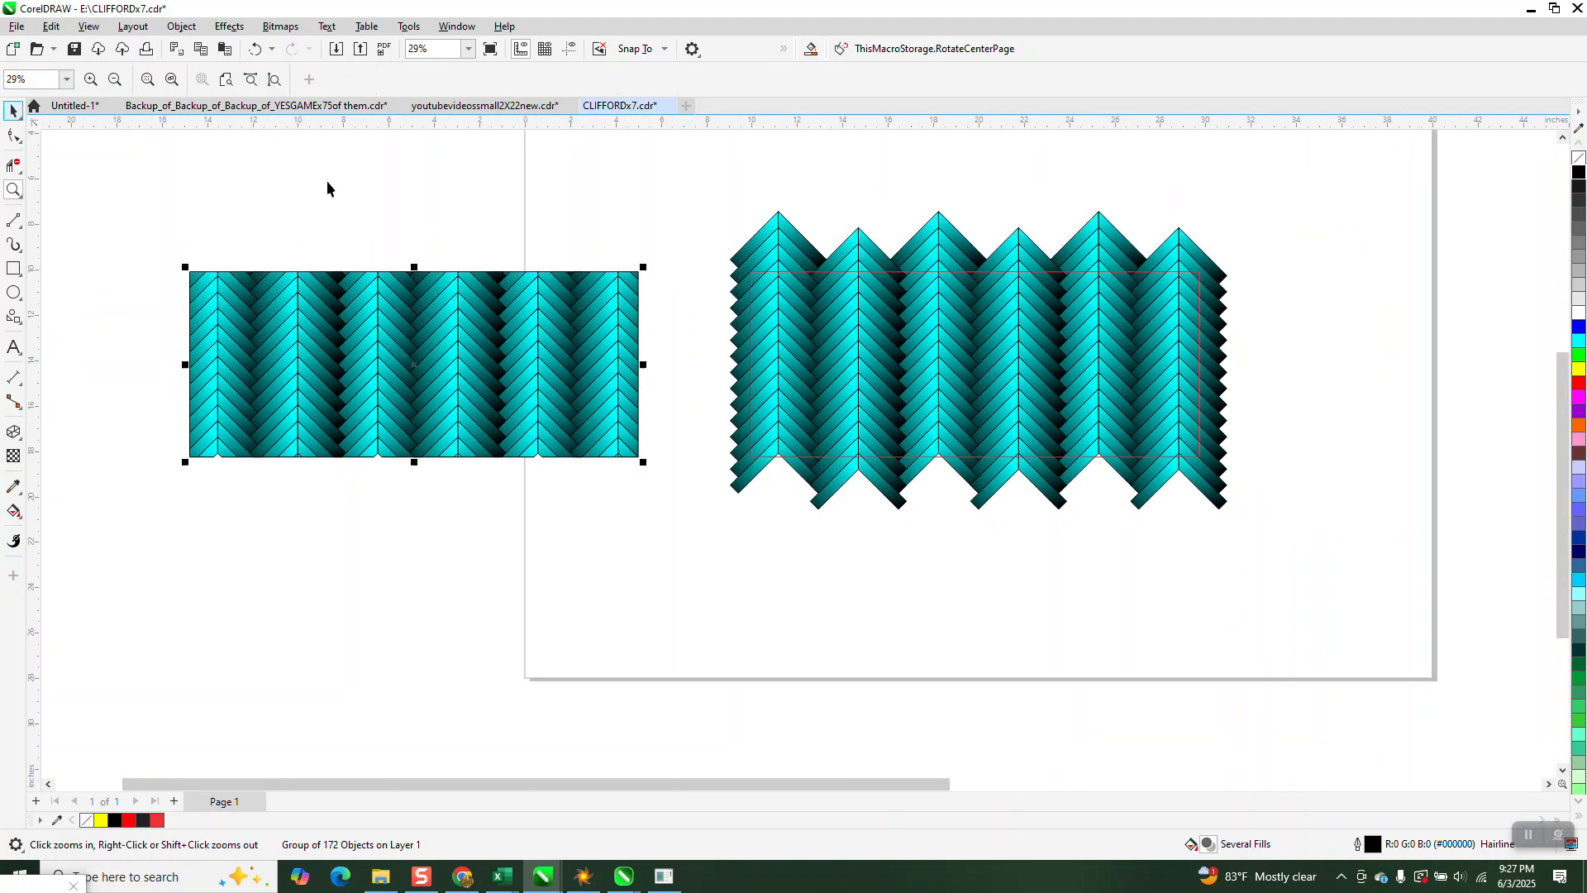
left_click(856, 271)
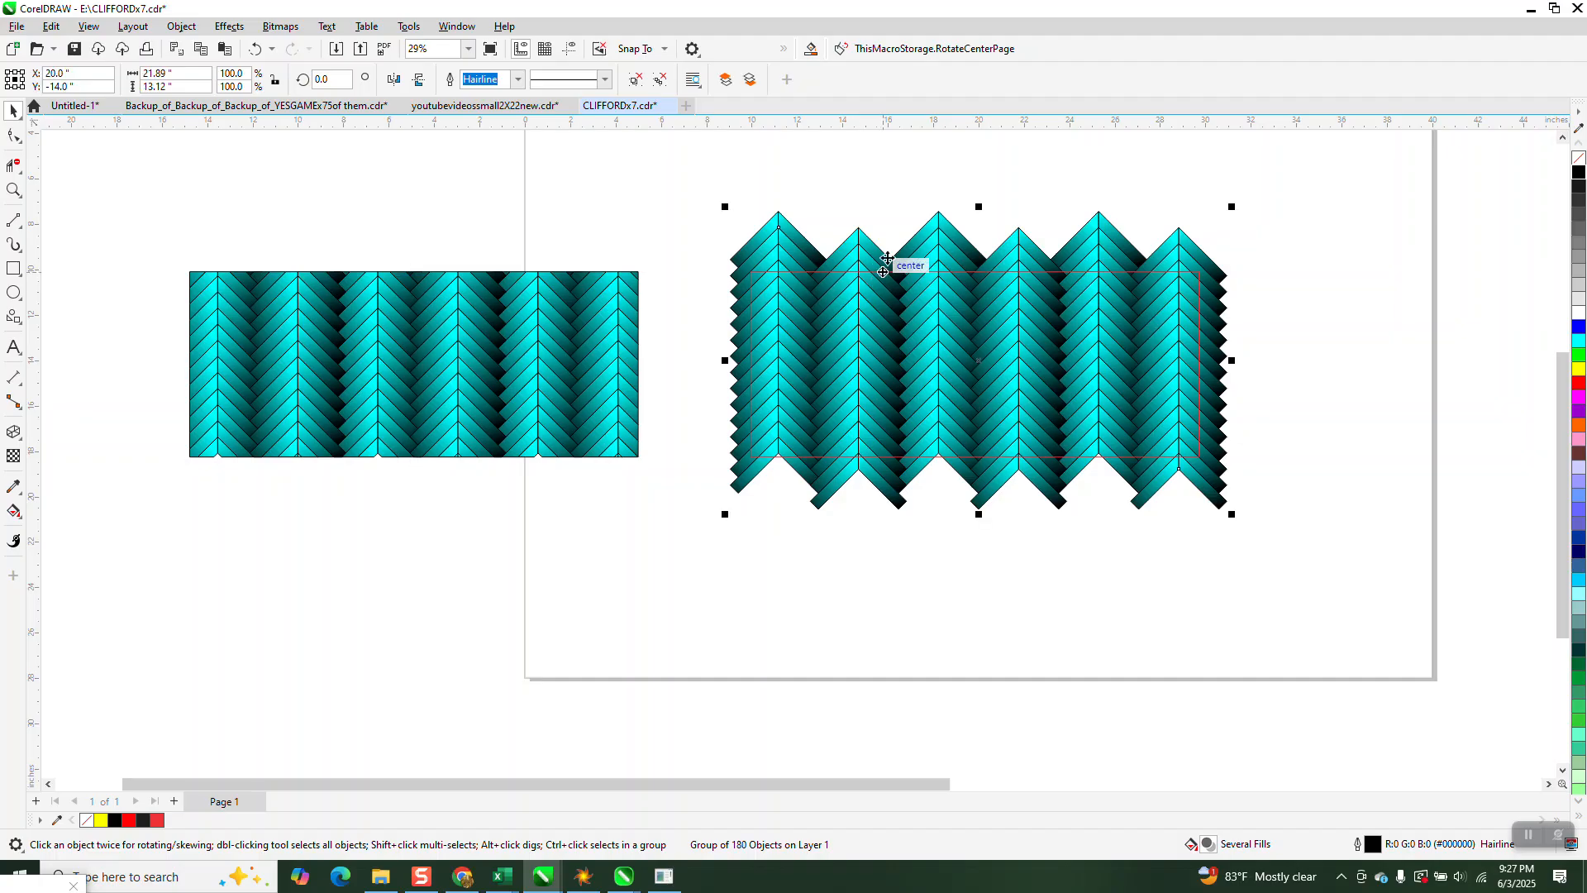
left_click(891, 266)
left_click(890, 272)
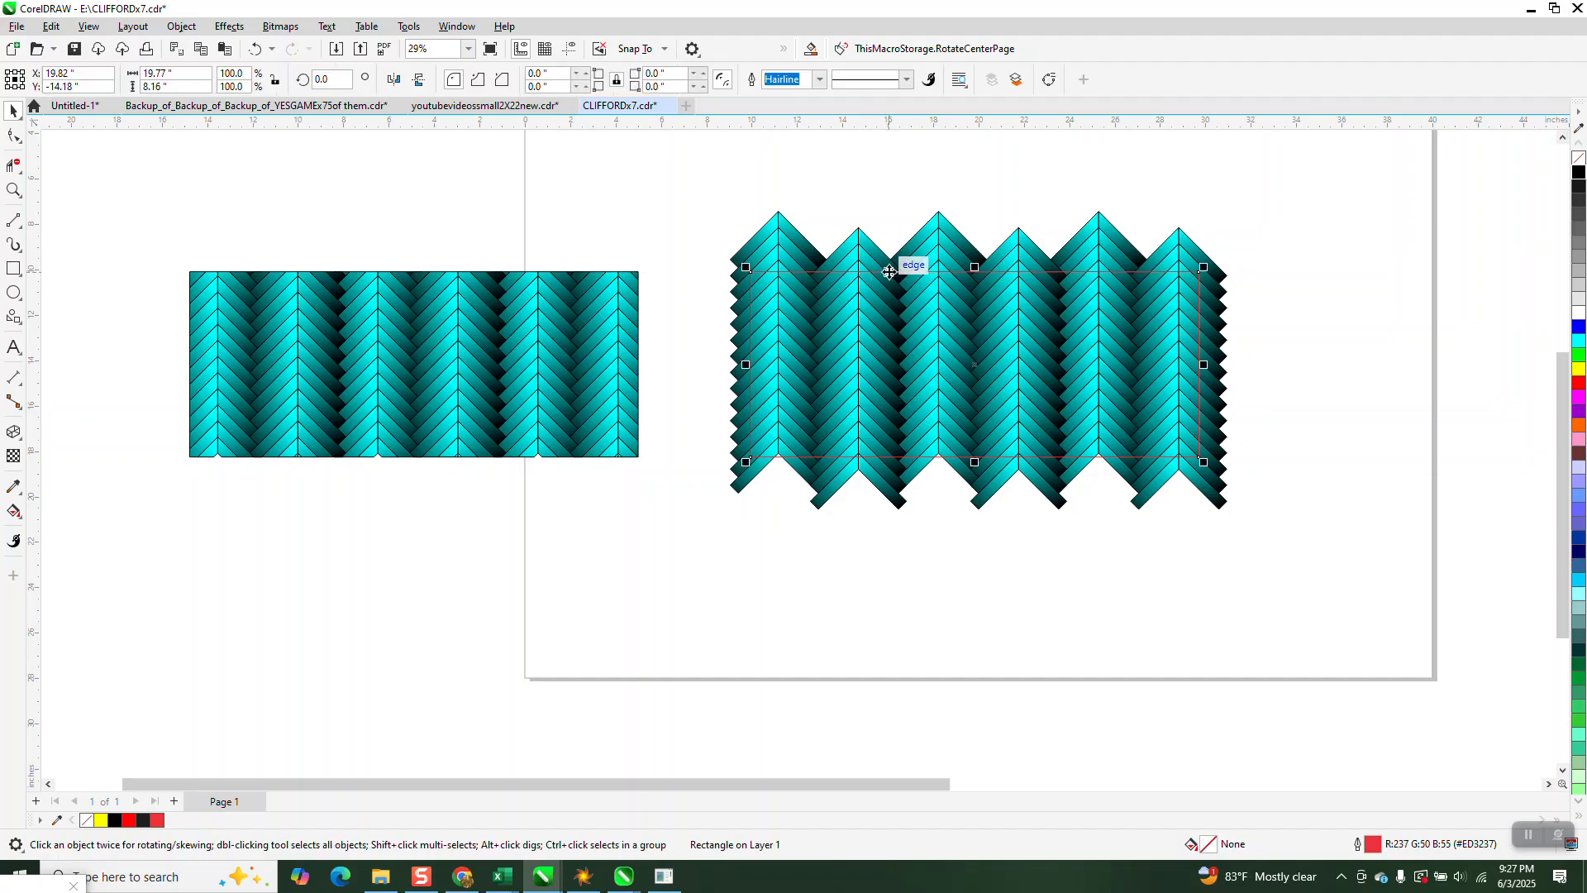
key("Escape")
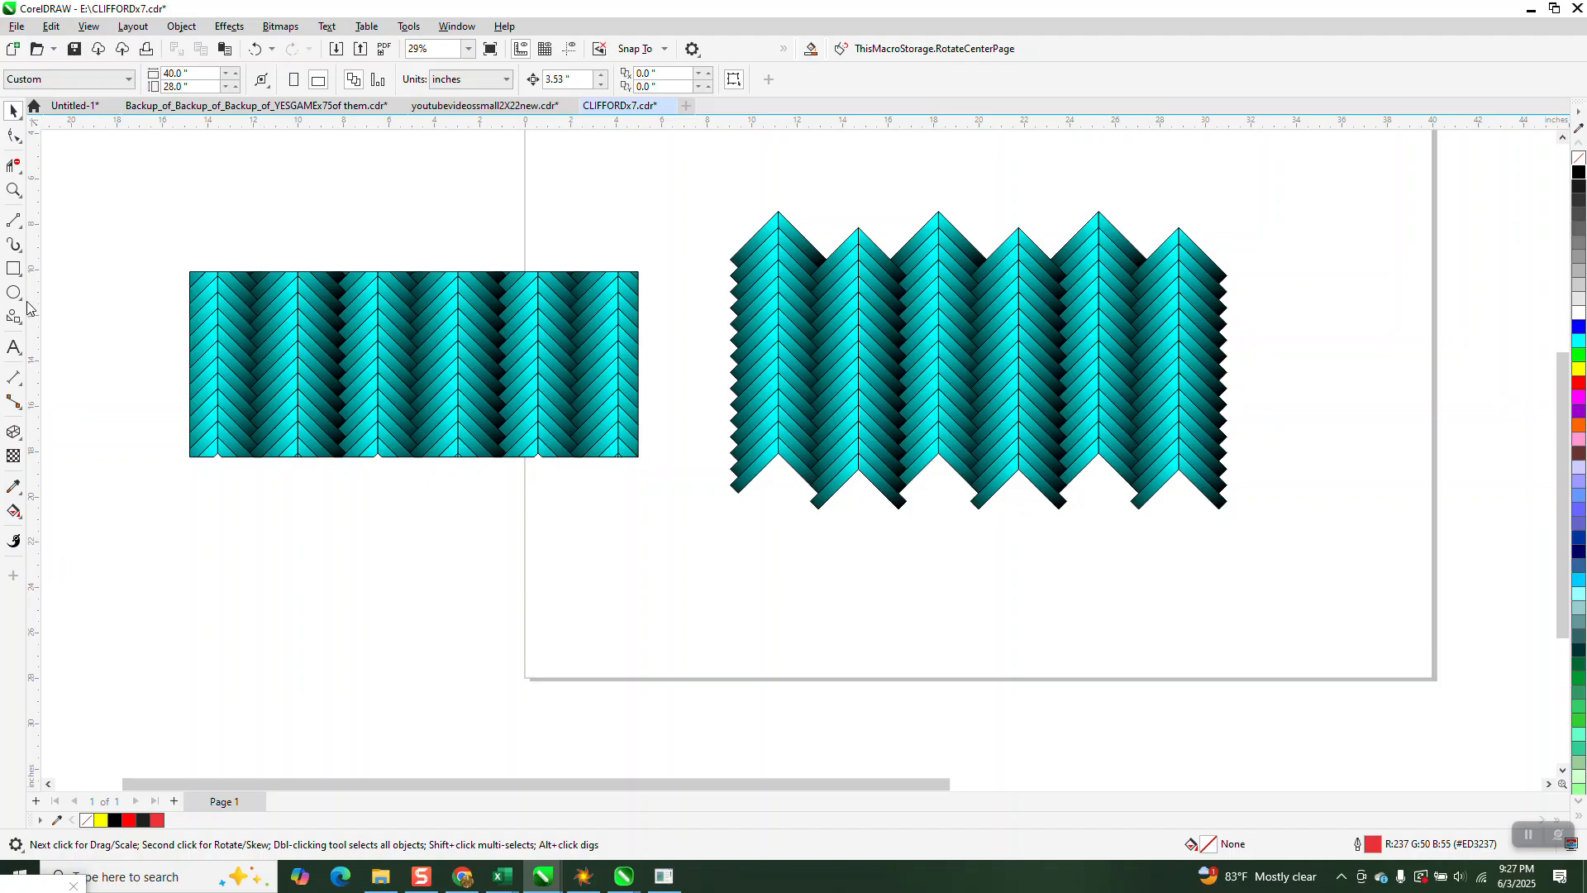
Draw a five-pointed star about 10.5 by 9.98 inches below the pattern and move it onto the pattern.
left_click(20, 321)
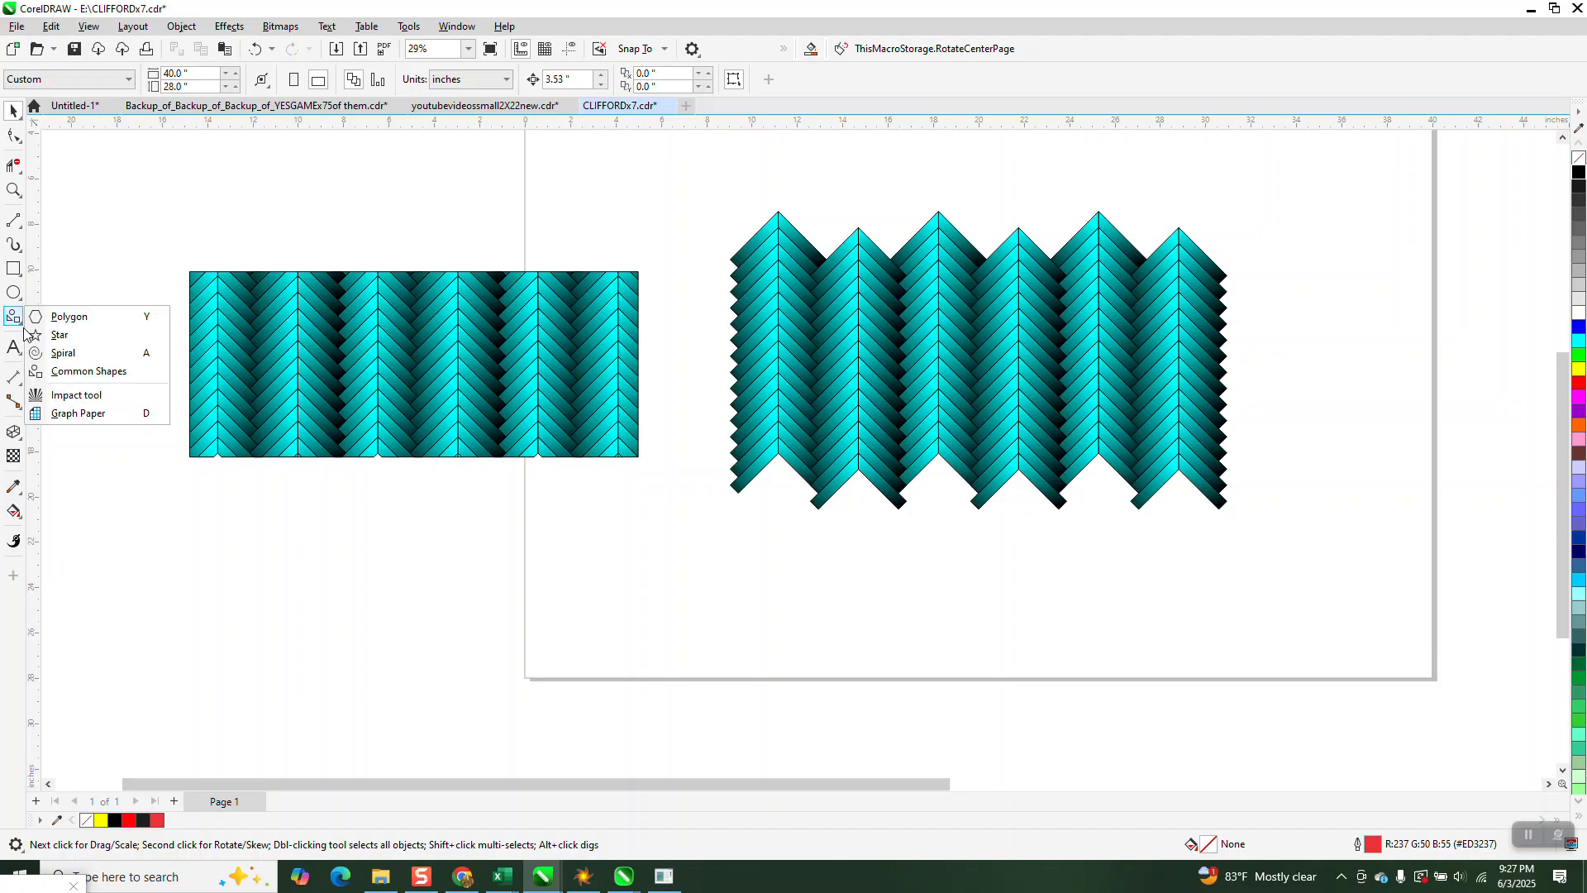
left_click(70, 341)
left_click_drag(1025, 555, 797, 733)
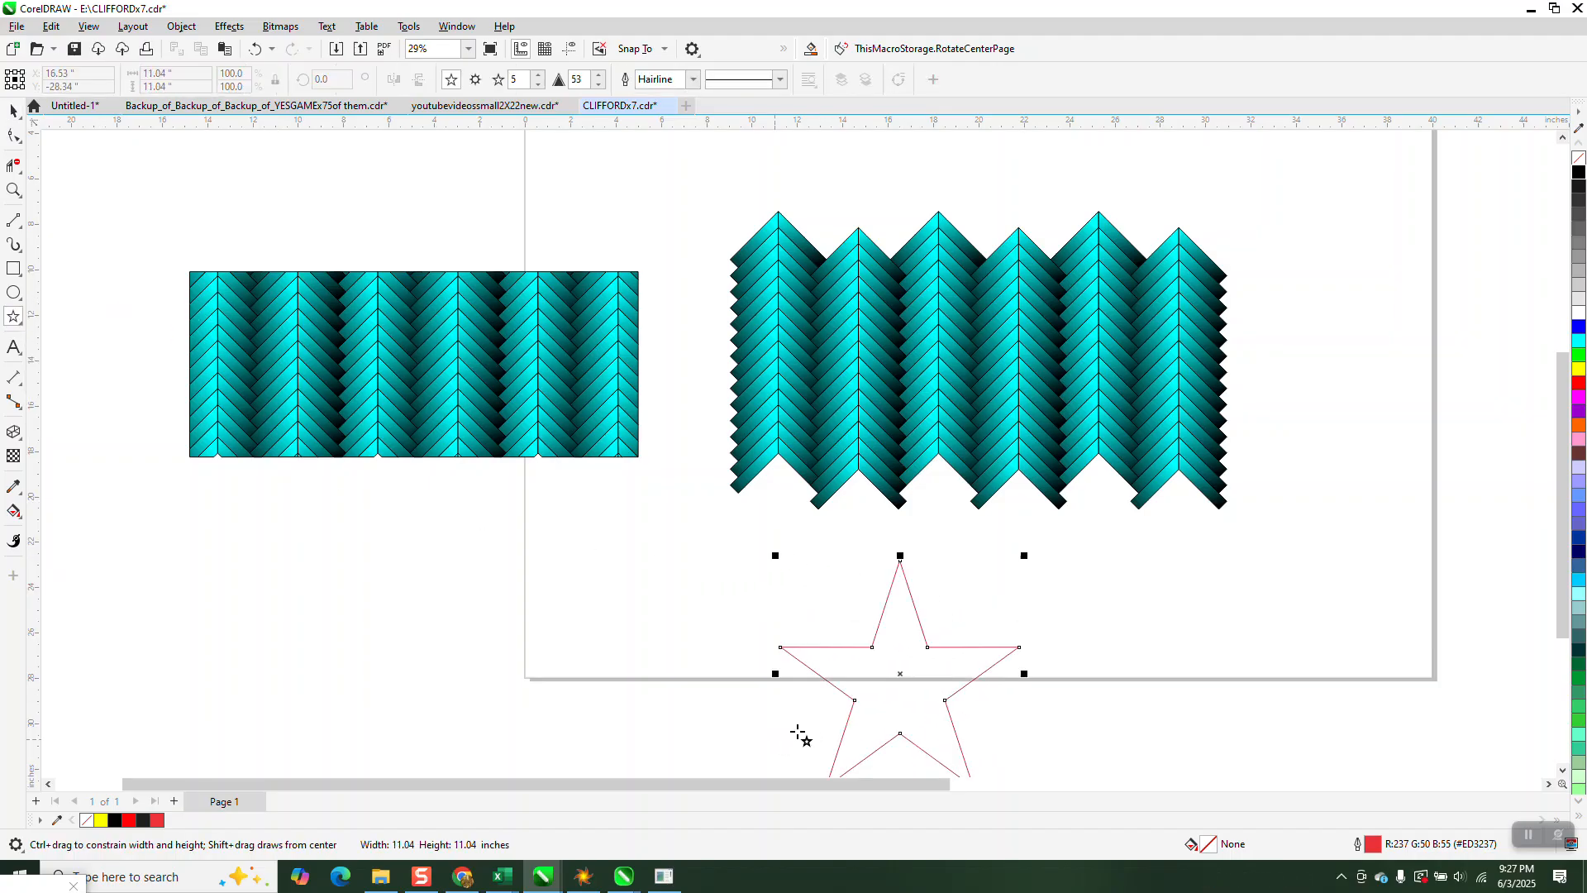
left_click(13, 111)
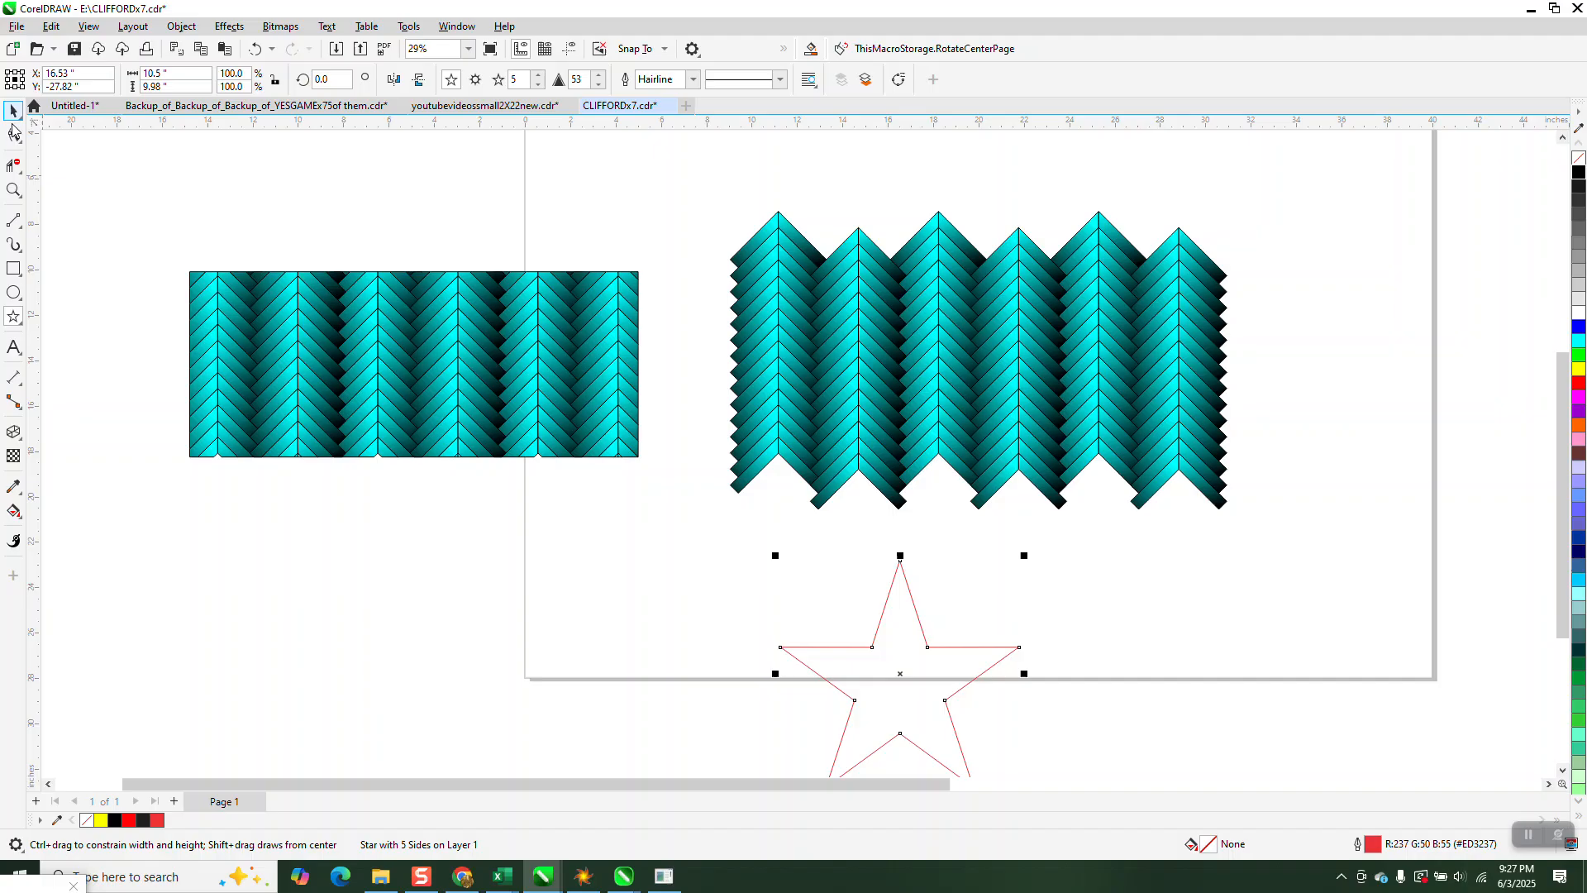
left_click_drag(903, 673, 928, 357)
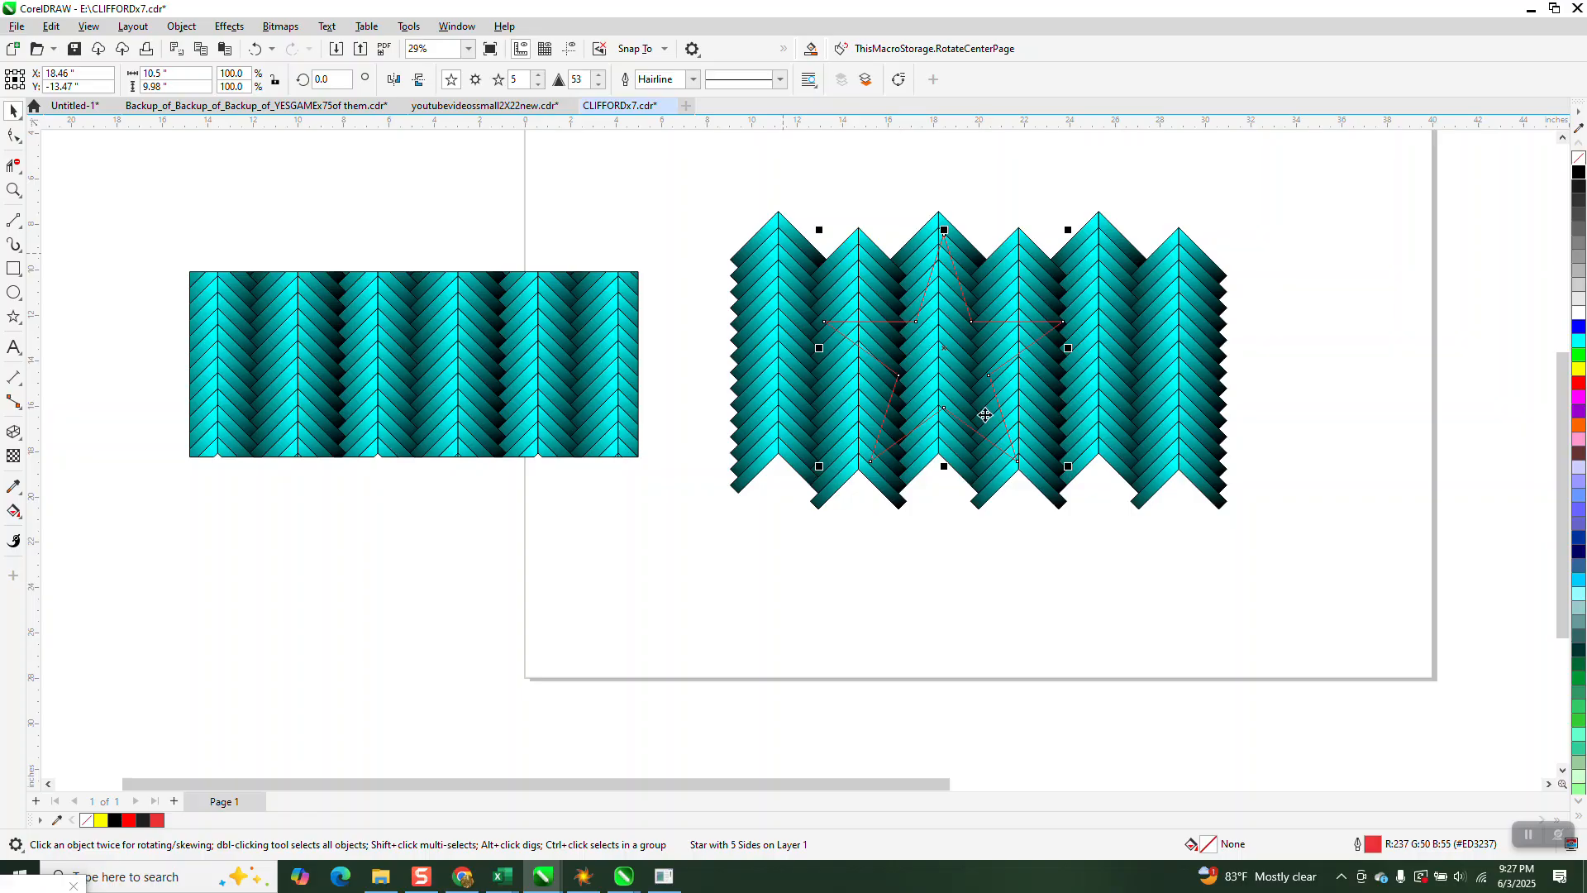
Align the star's top point with the center line of the third chevron column.
left_click(13, 190)
left_click_drag(904, 210, 1089, 406)
key("space")
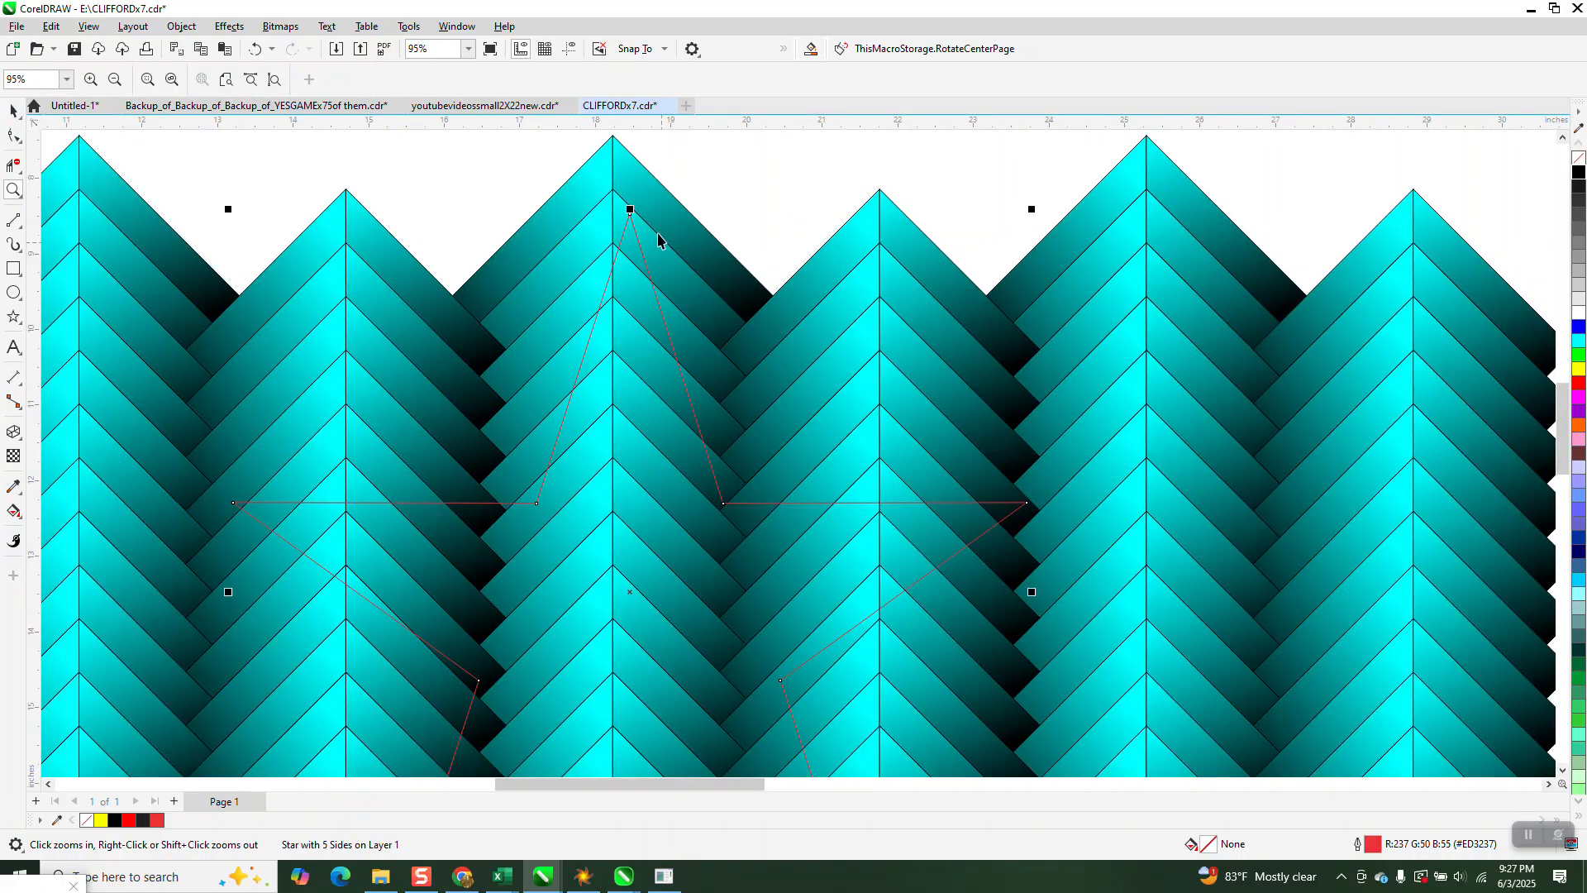
left_click_drag(630, 212, 614, 239)
scroll(601, 155, "down", 2)
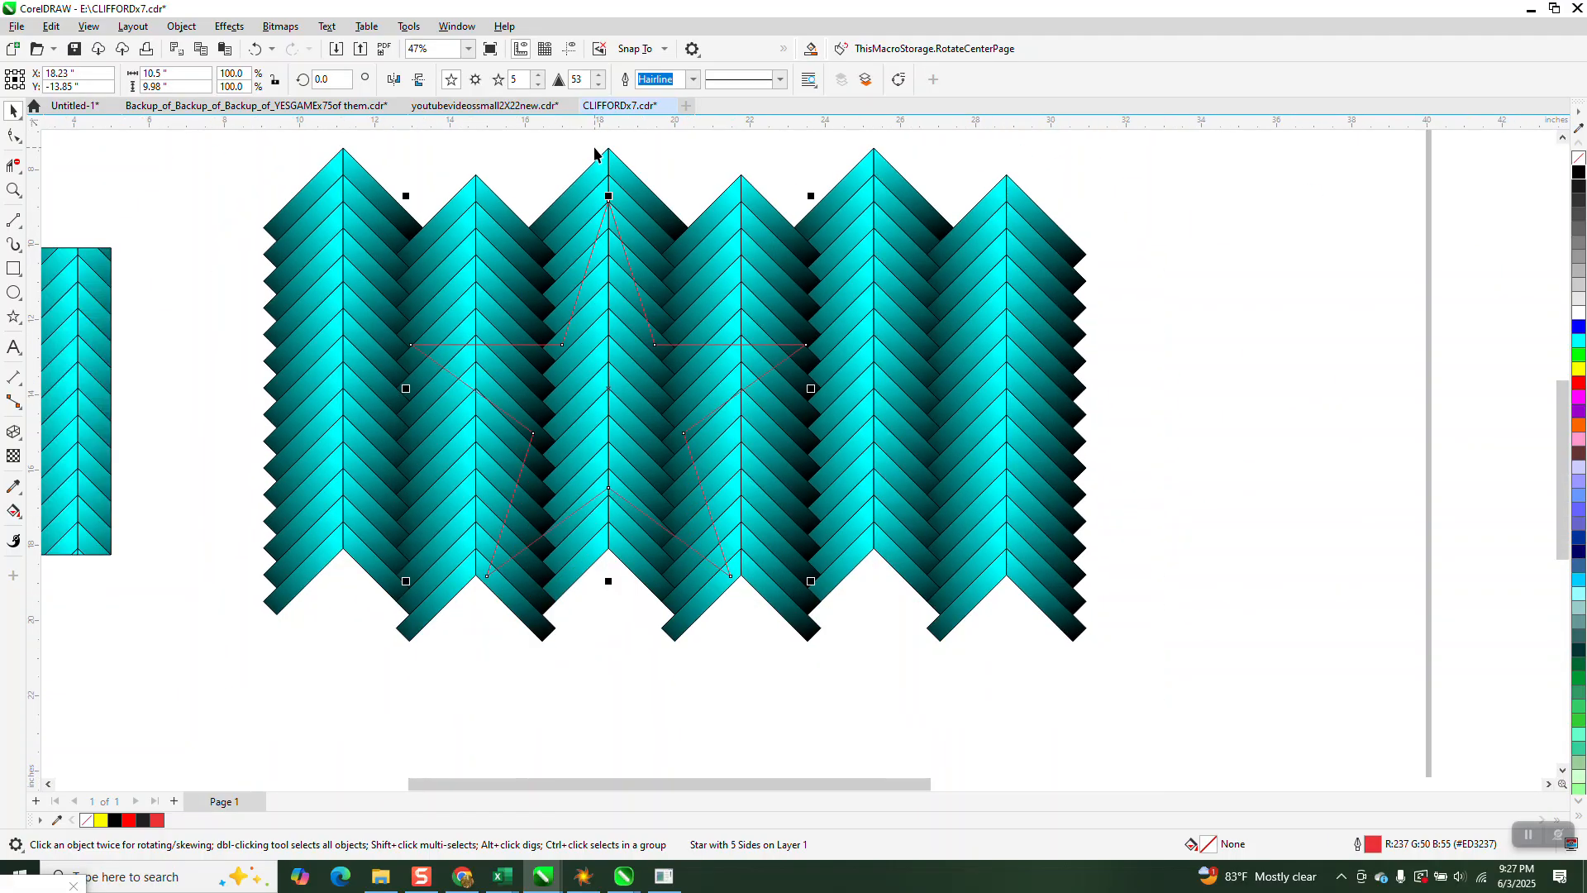
Intersect the star with the herringbone pattern and move the resulting star-shaped piece to the right of the pattern.
scroll(233, 194, "down", 1)
left_click_drag(219, 159, 1018, 539)
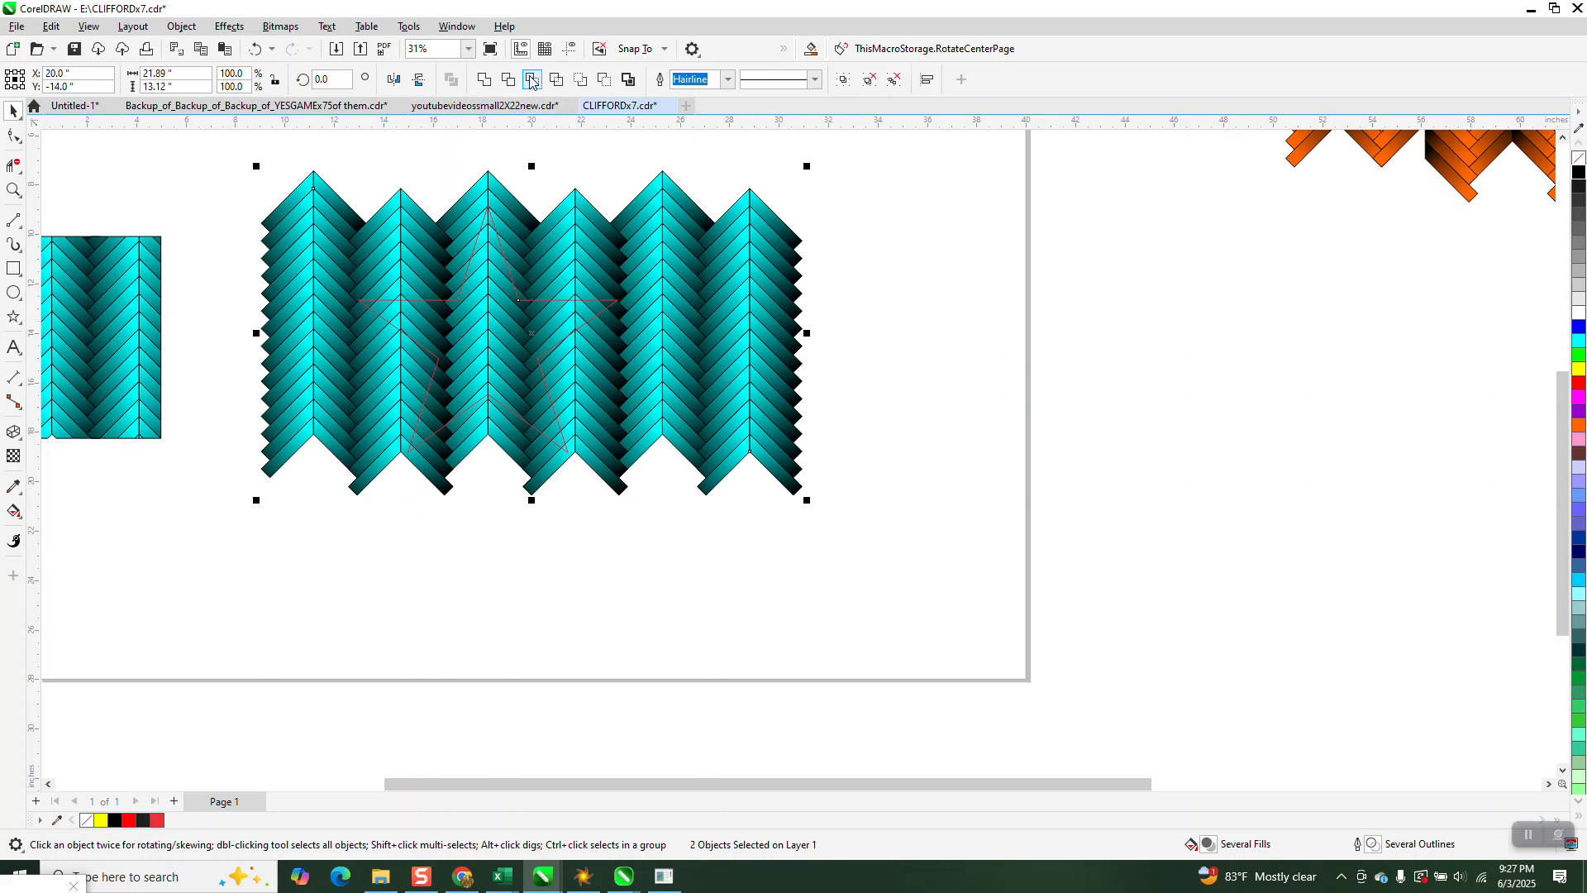
left_click(533, 79)
left_click_drag(488, 335, 1002, 371)
Examine the cut herringbone star up close beside the original pattern.
scroll(1003, 479, "down", 4)
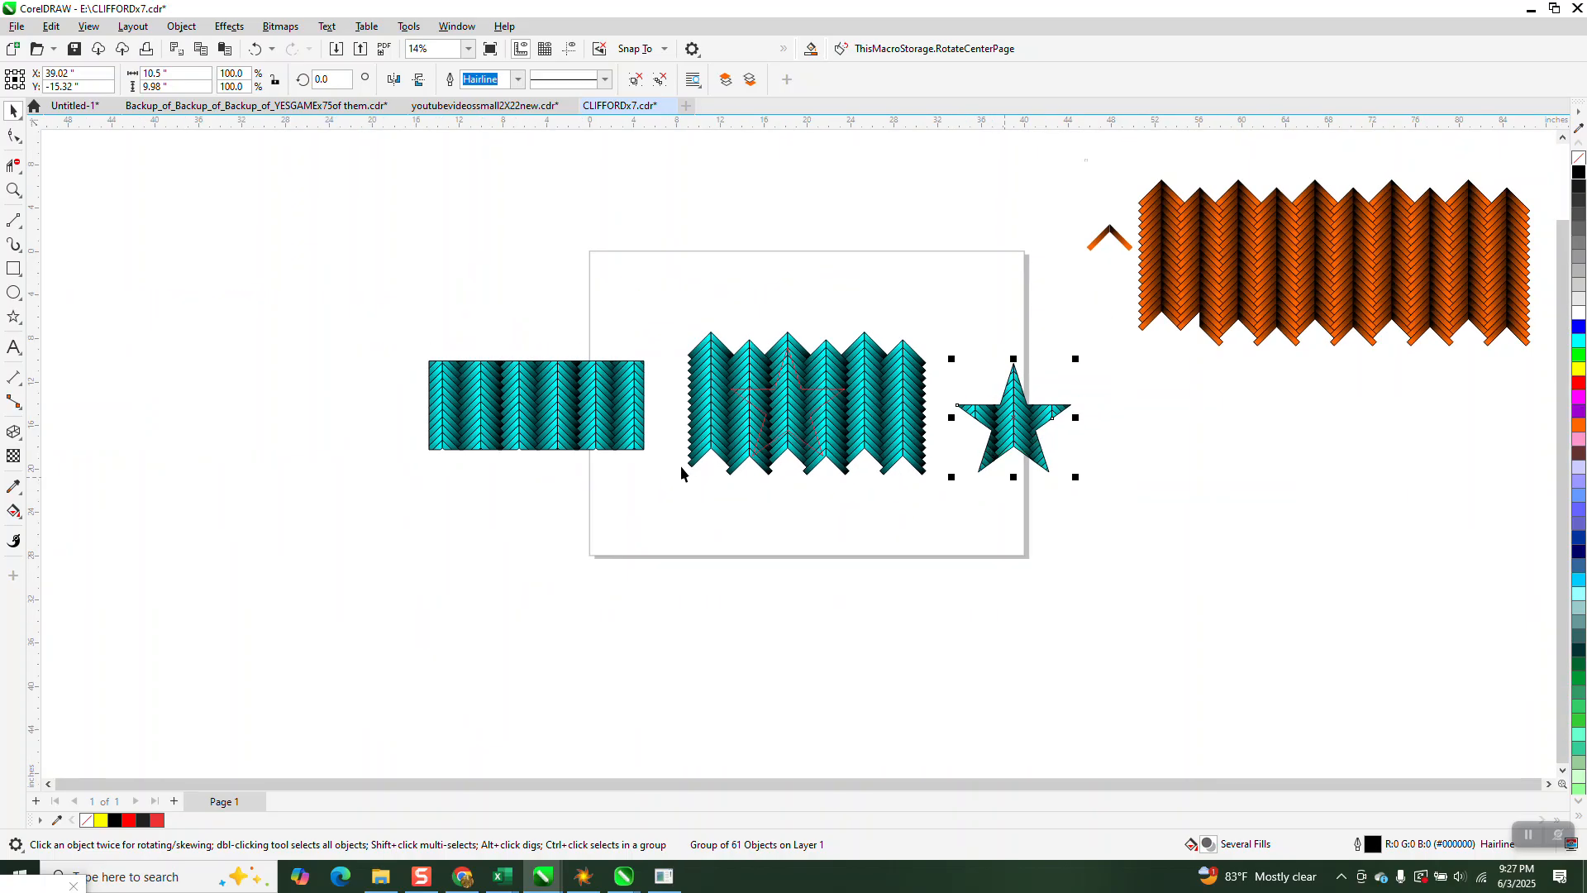
left_click(13, 189)
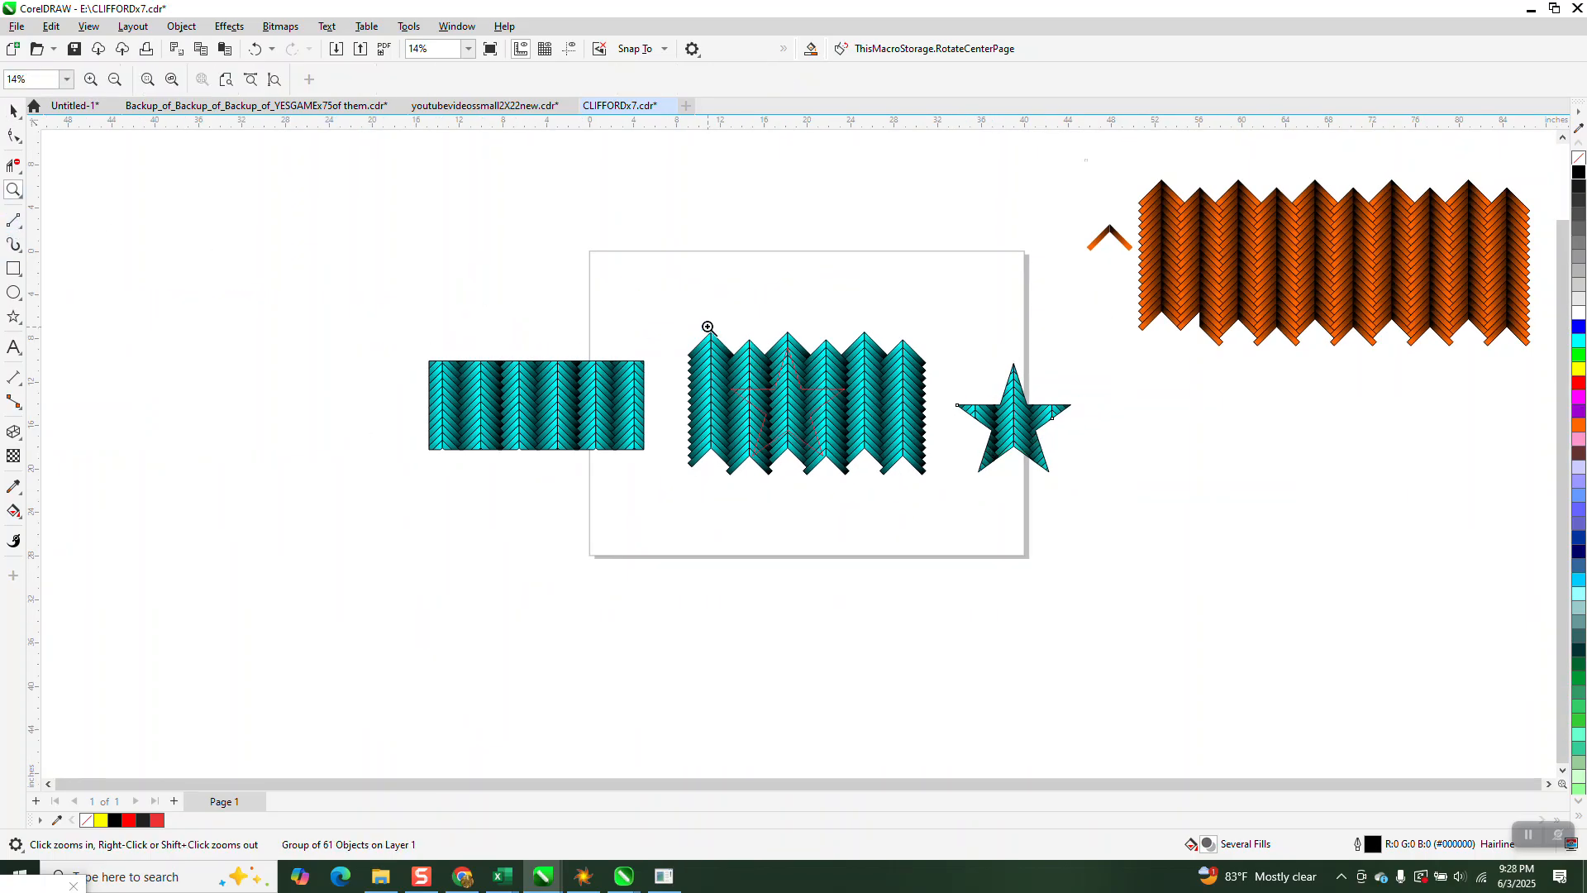
left_click_drag(1061, 485, 1061, 484)
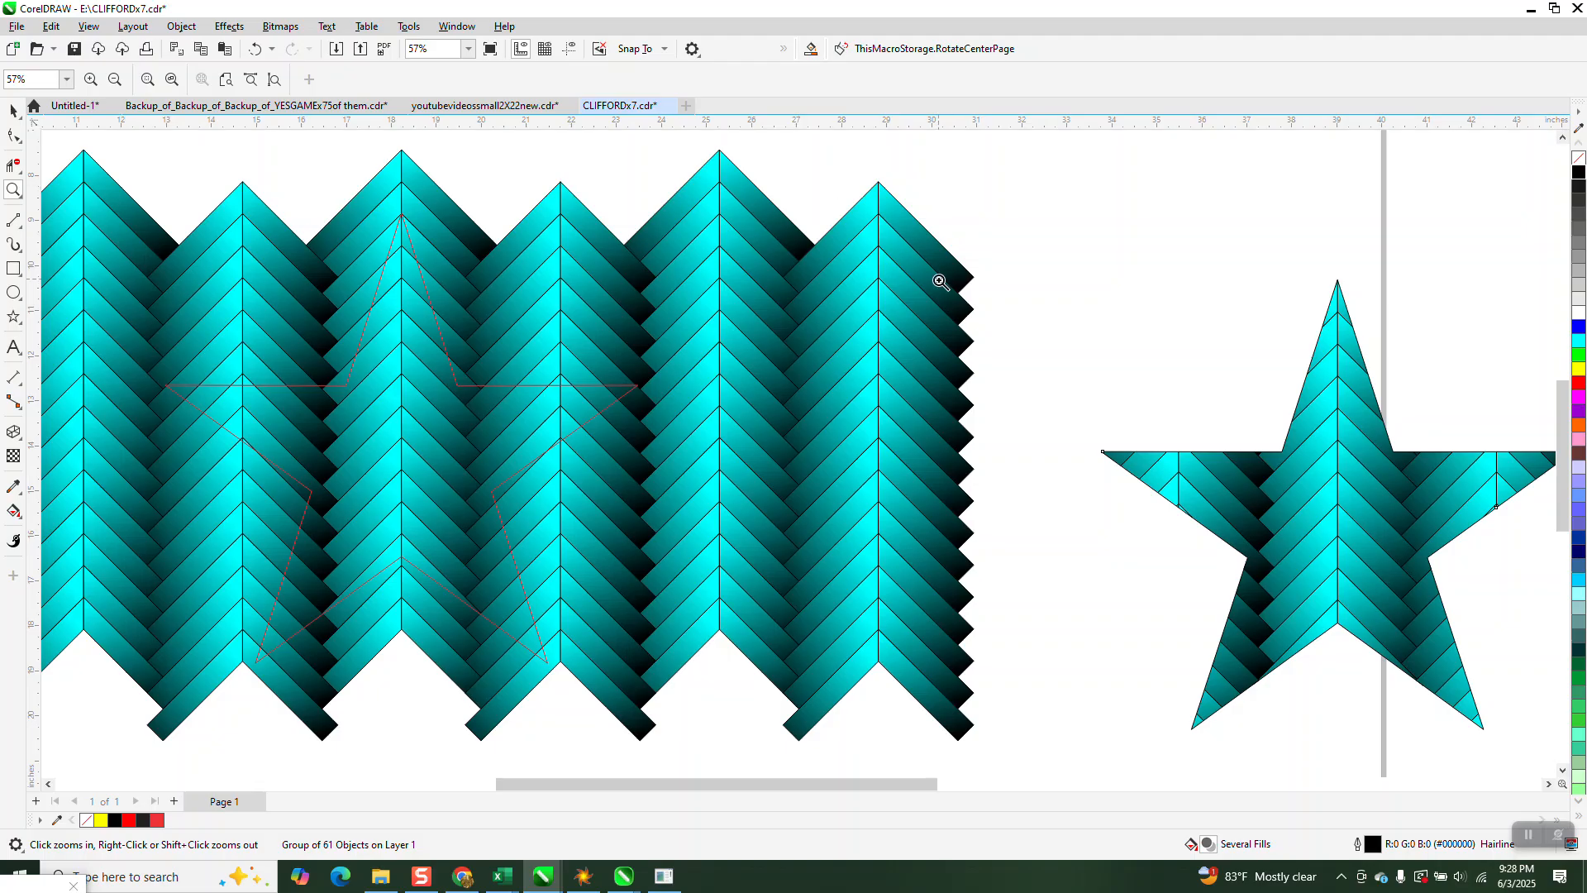
scroll(940, 282, "down", 2)
left_click_drag(1333, 580, 1333, 579)
scroll(781, 413, "down", 2)
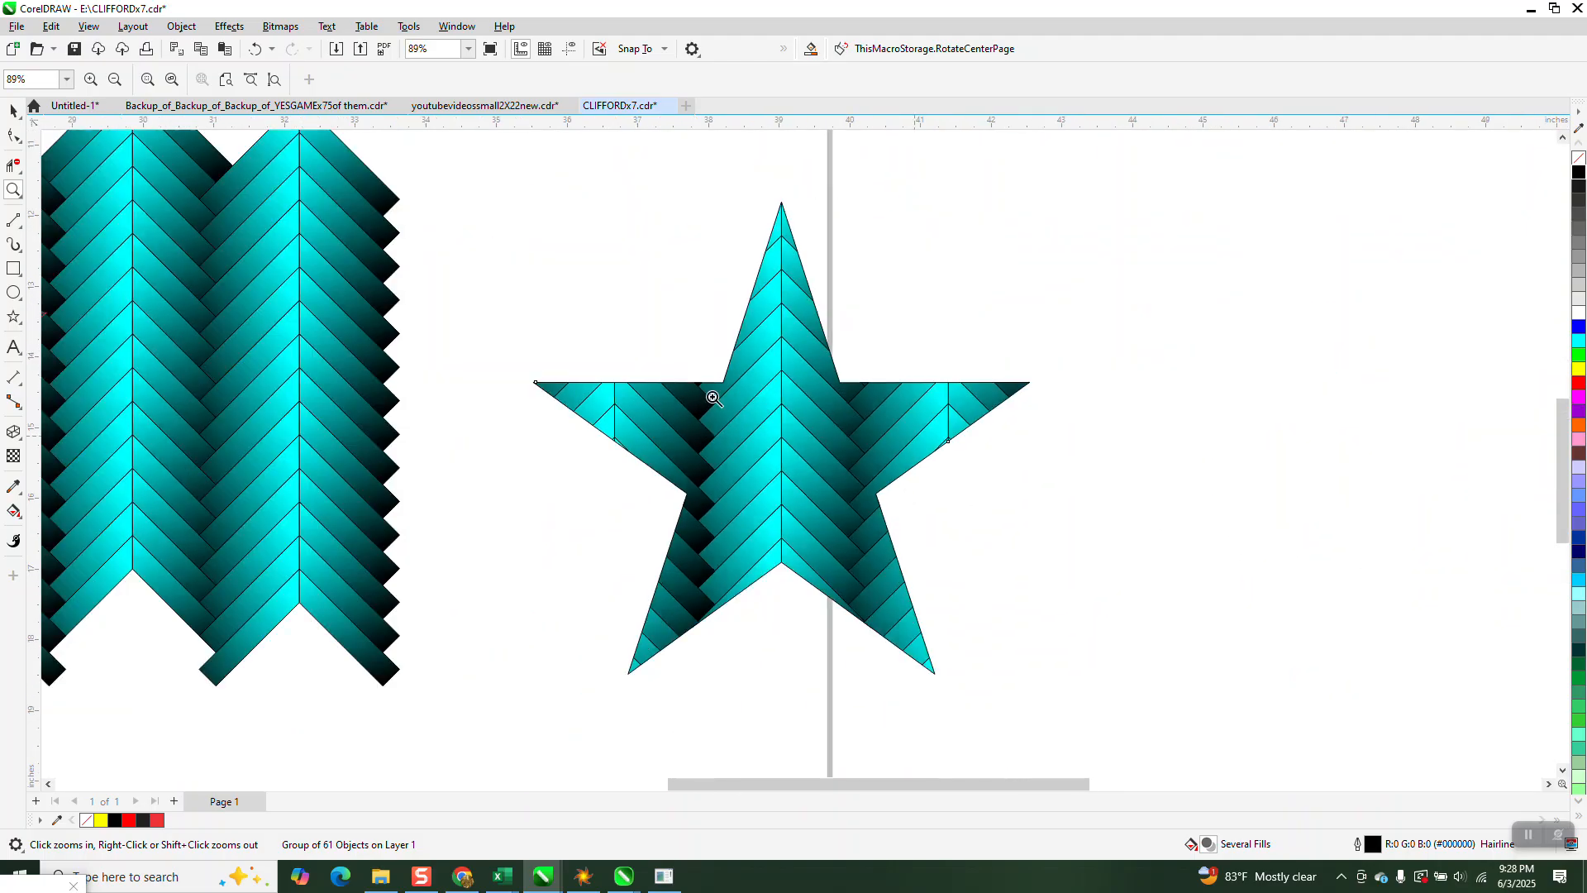